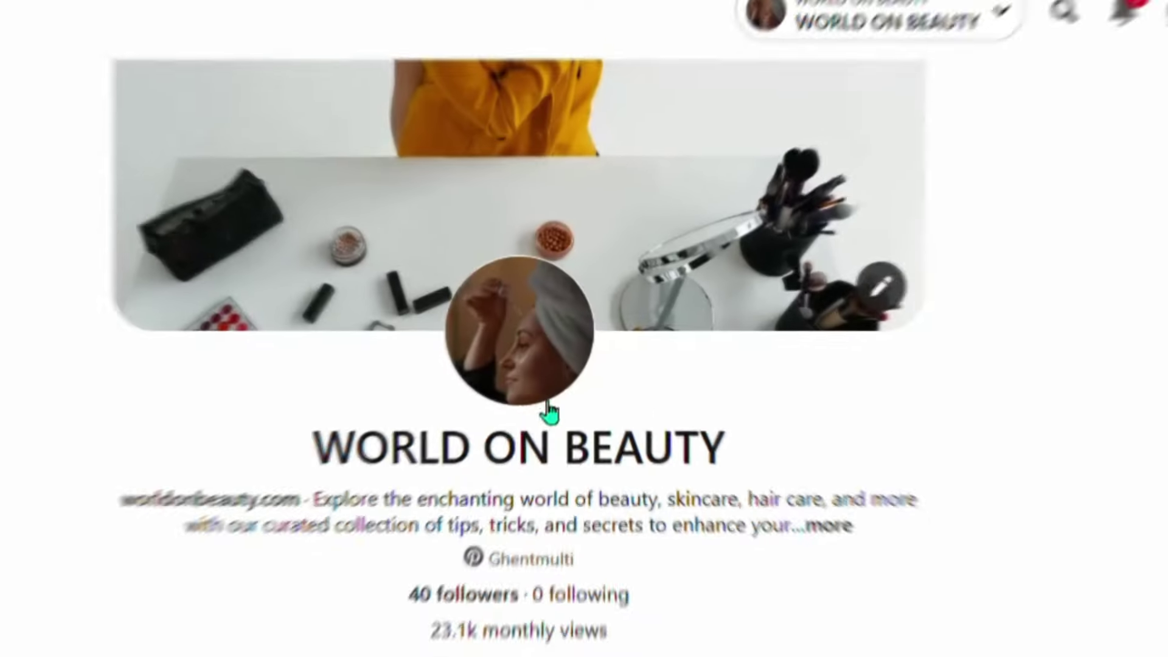
# - Scroll the profile page and open the profile editing form
pyautogui.scroll(-2, 551, 414)
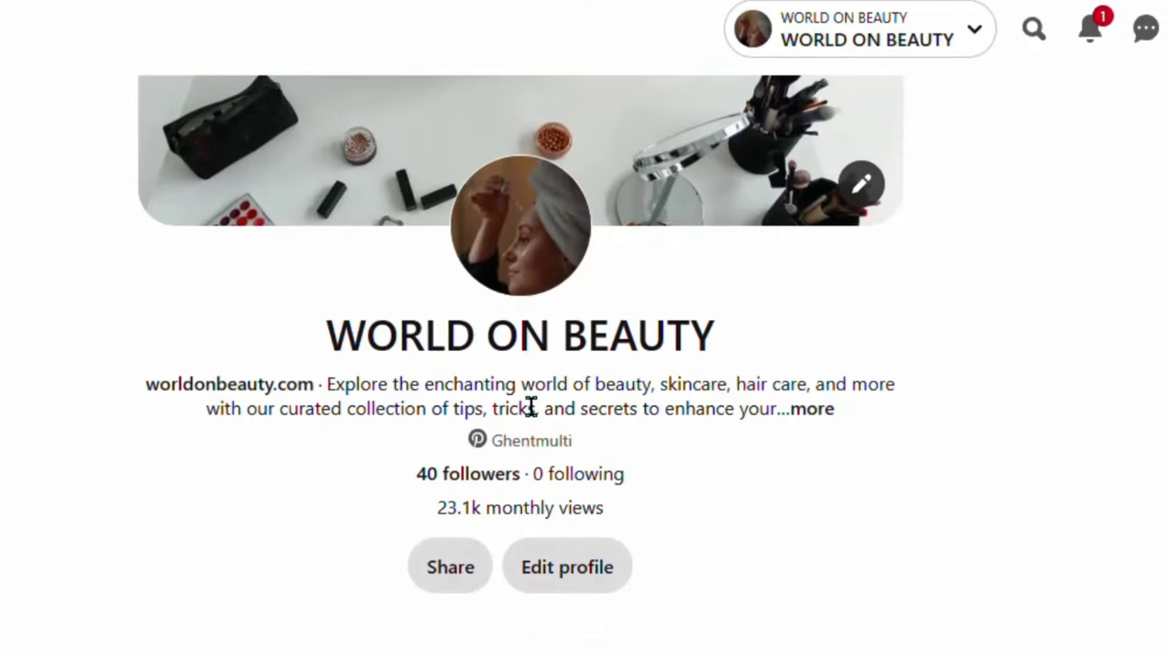
pyautogui.click(571, 578)
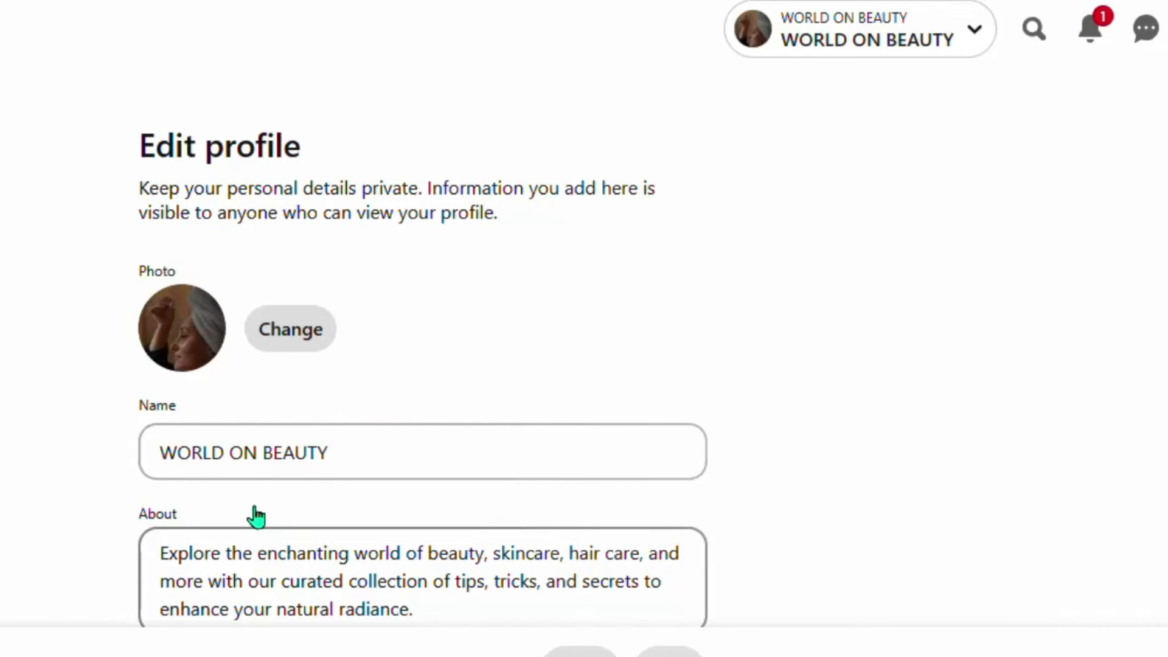
pyautogui.scroll(-5, 323, 537)
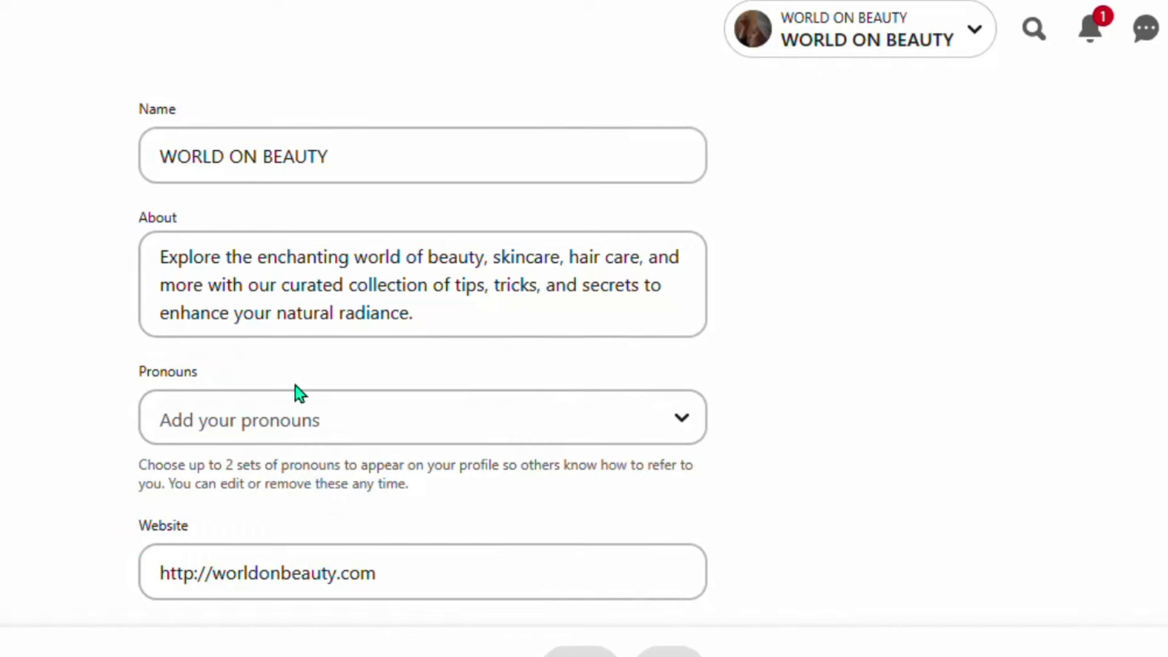
pyautogui.scroll(-10, 373, 307)
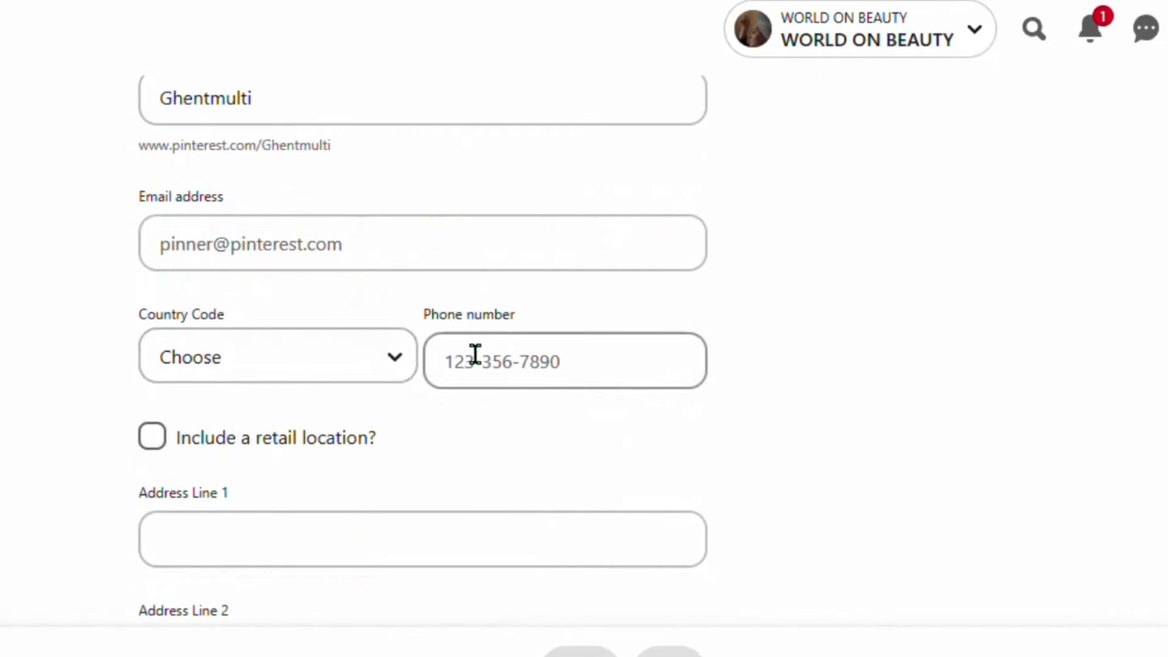
pyautogui.scroll(-10, 227, 281)
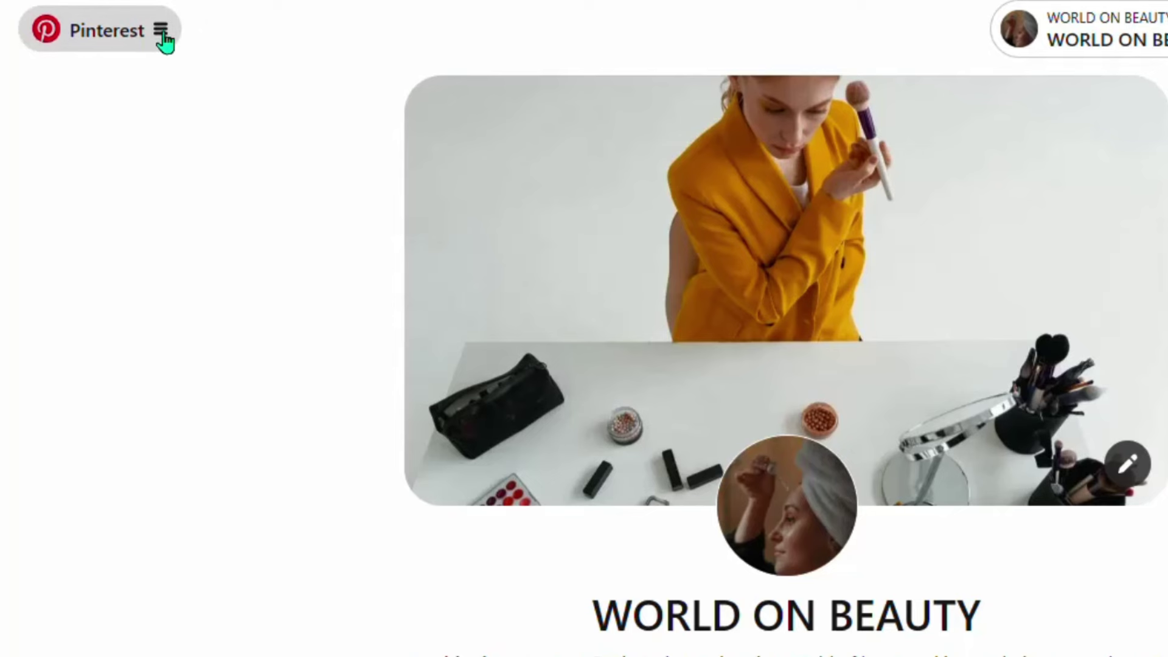
# - Go to Pinterest Trends and bring up the United States growing-trends keyword table
pyautogui.click(164, 32)
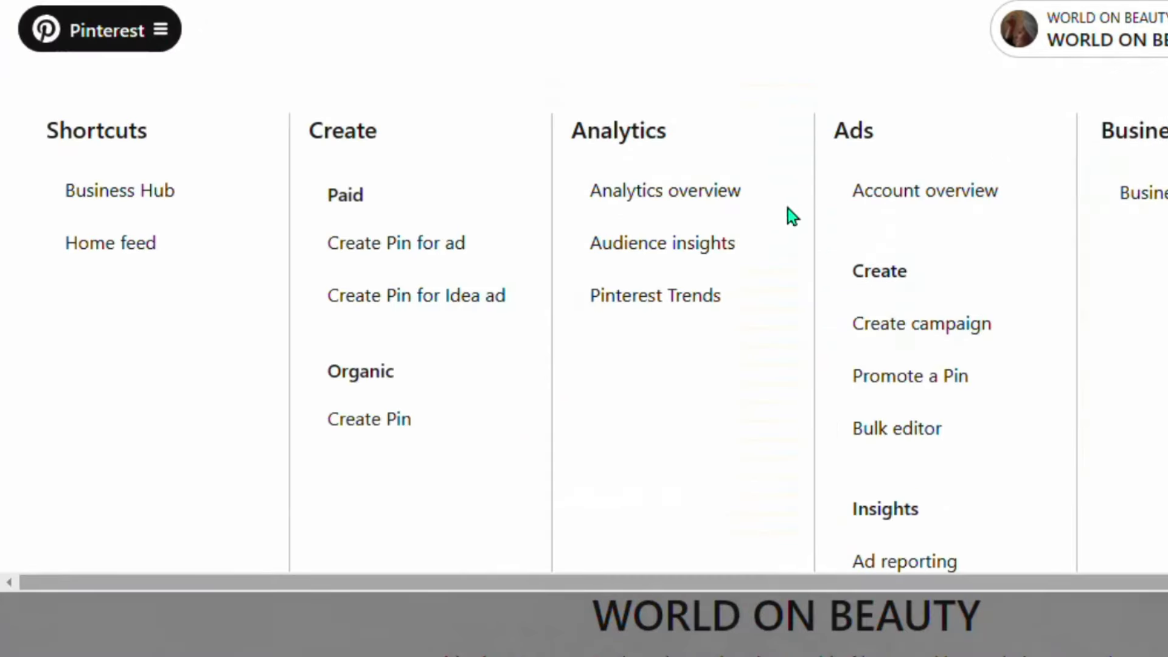
pyautogui.click(646, 309)
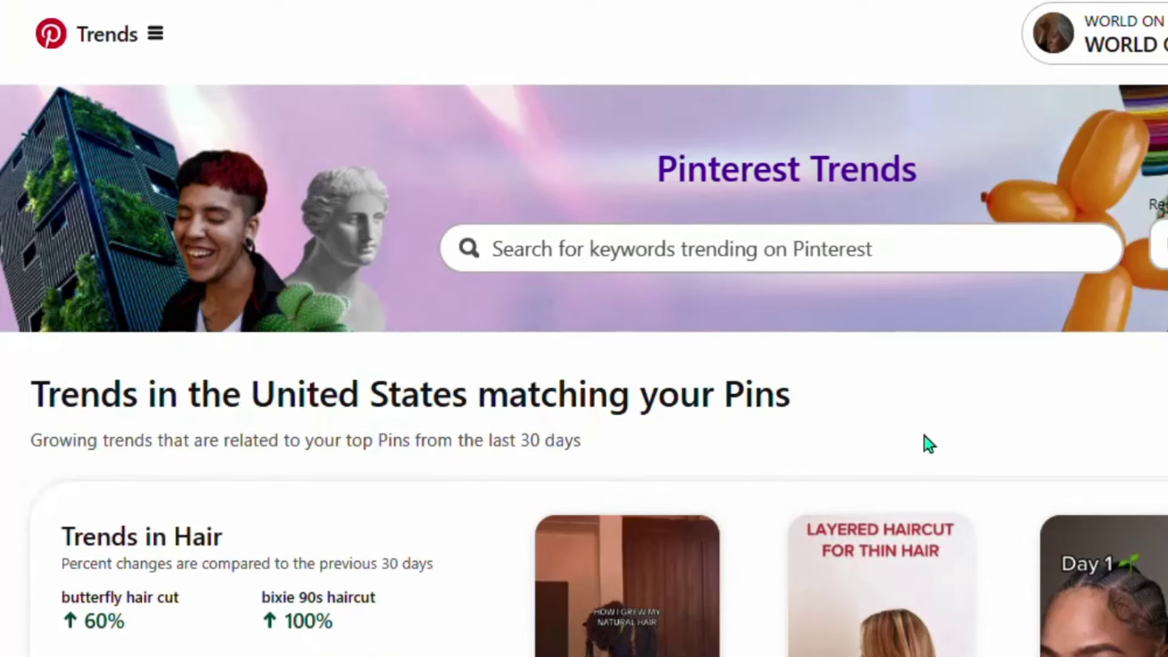
pyautogui.scroll(-10, 652, 356)
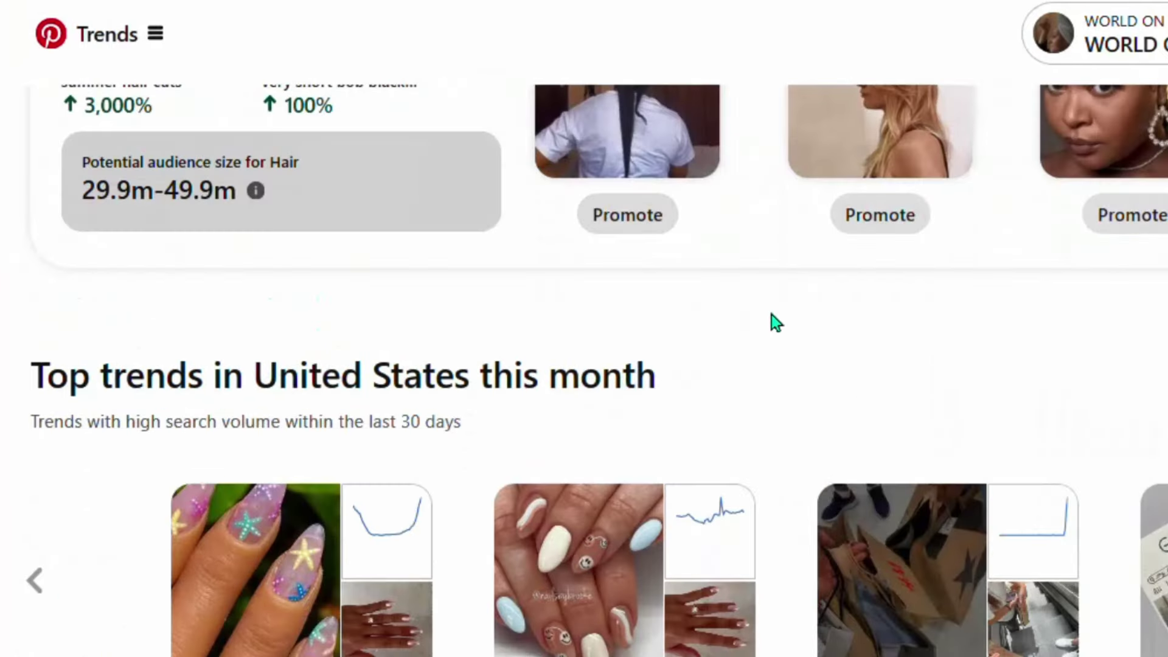
pyautogui.scroll(-10, 770, 329)
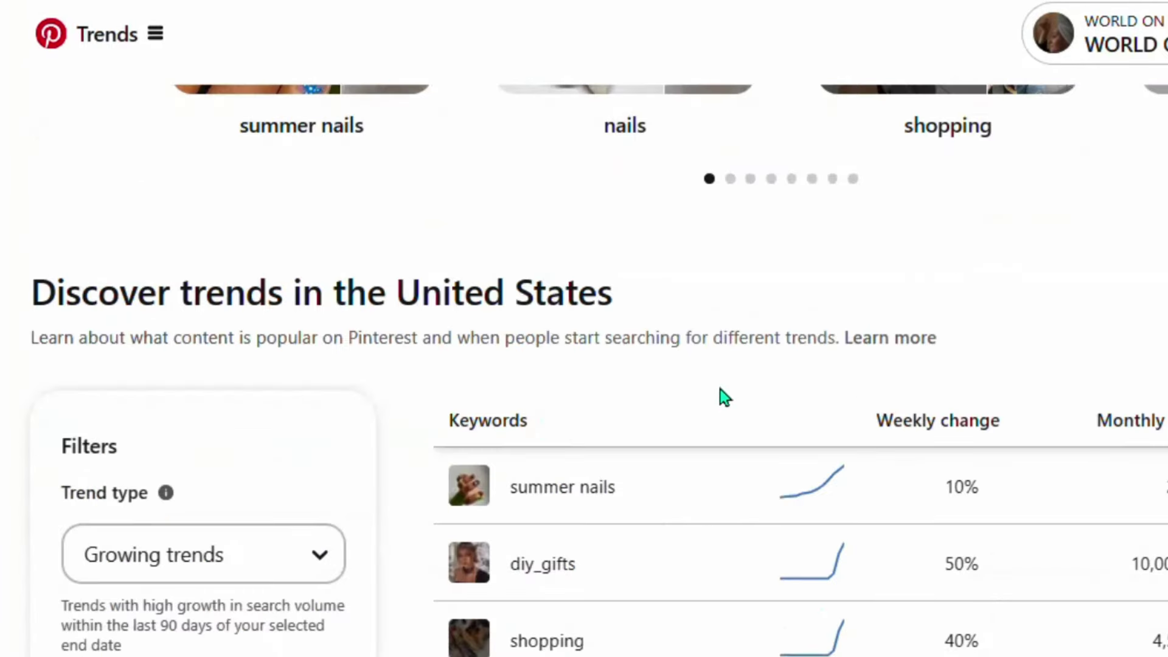
pyautogui.scroll(-10, 719, 388)
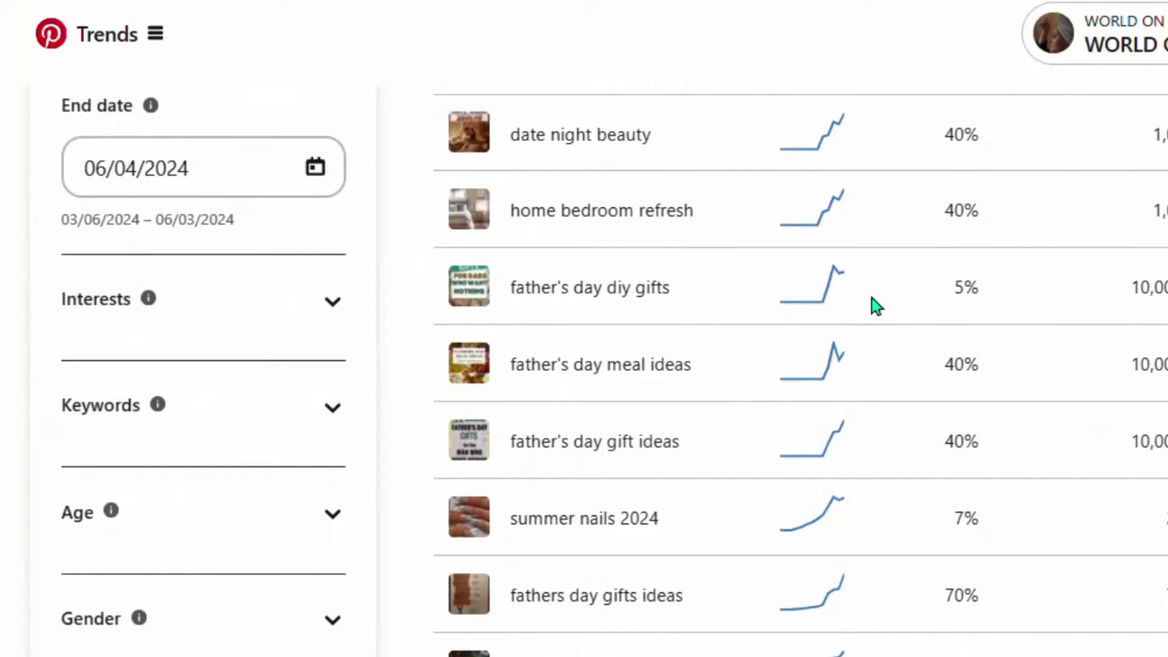
pyautogui.scroll(-10, 879, 341)
pyautogui.scroll(4, 879, 340)
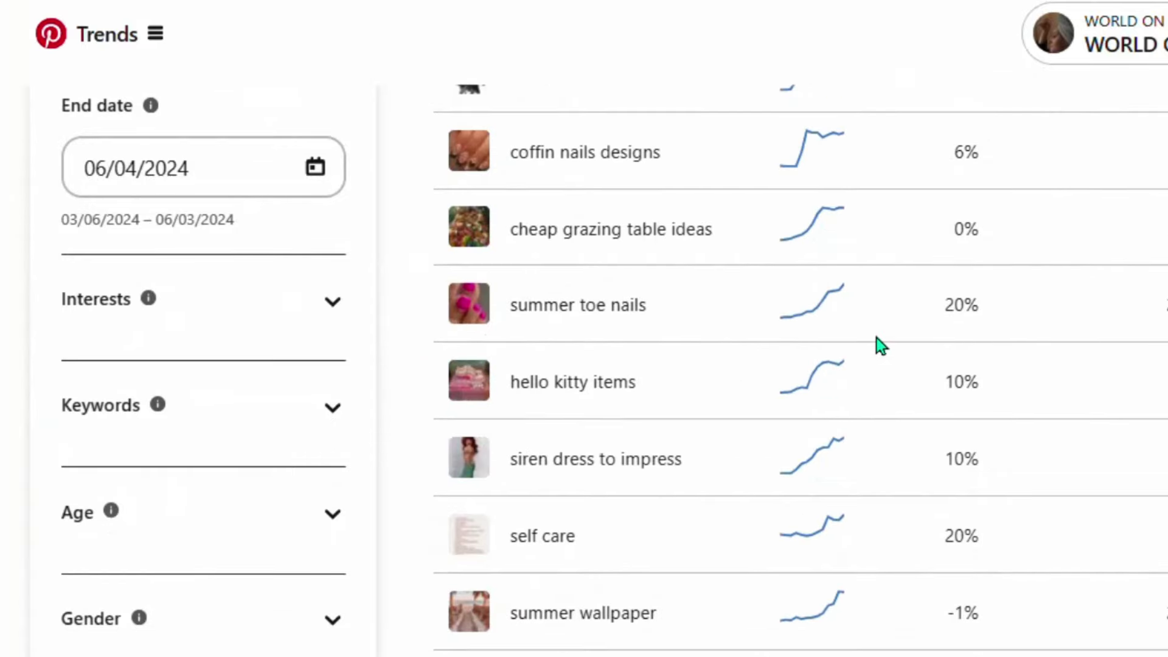
pyautogui.scroll(6, 928, 359)
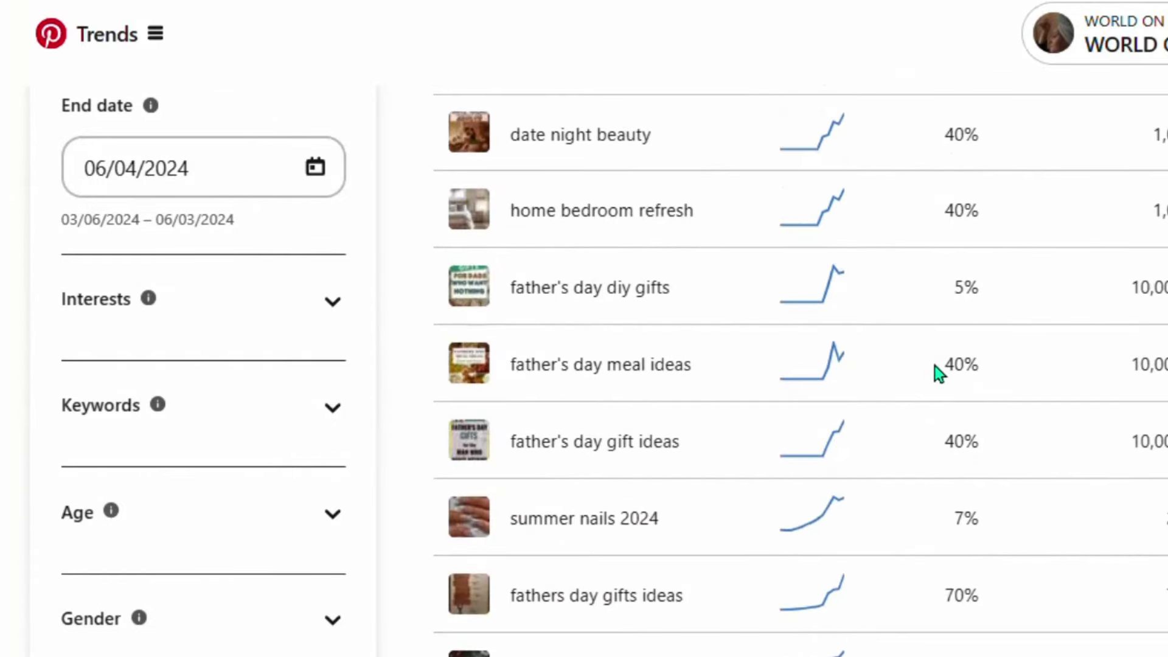
pyautogui.scroll(5, 931, 359)
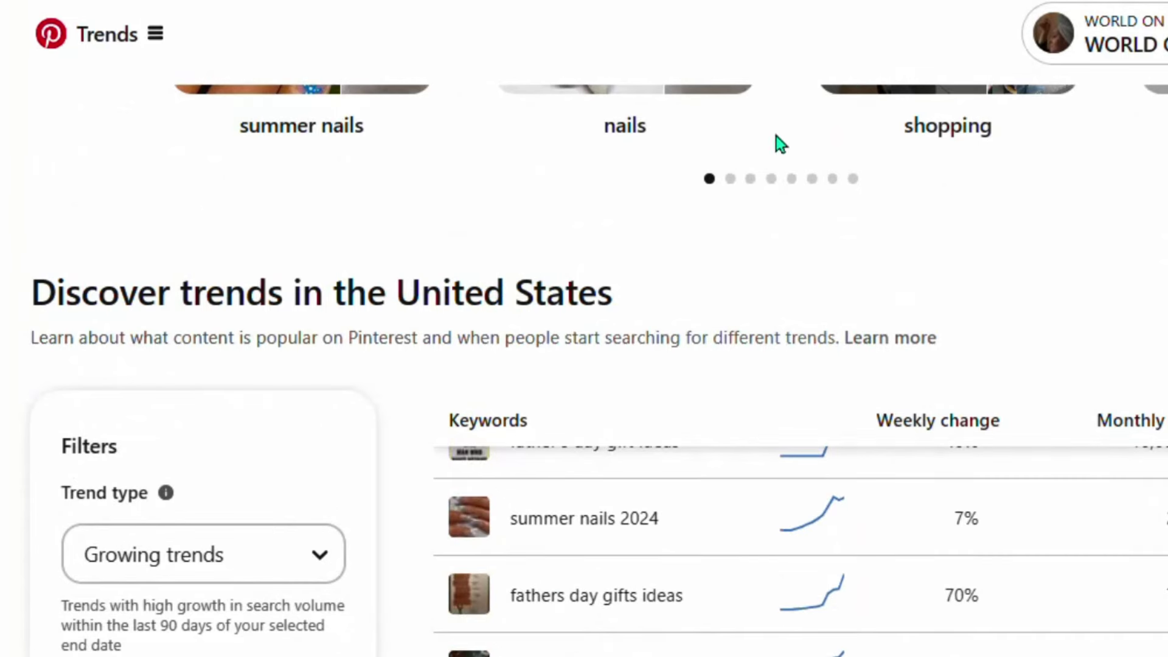
pyautogui.scroll(-5, 787, 318)
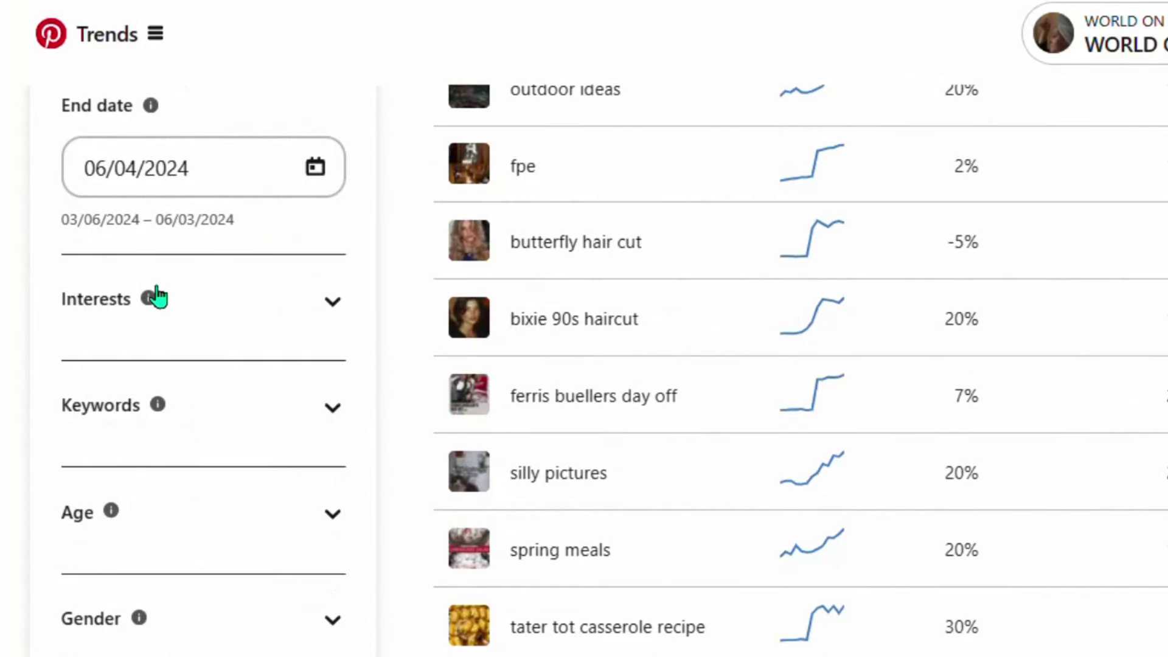
# - Filter the United States trends by the Beauty interest to list keywords like summer nails
pyautogui.click(231, 314)
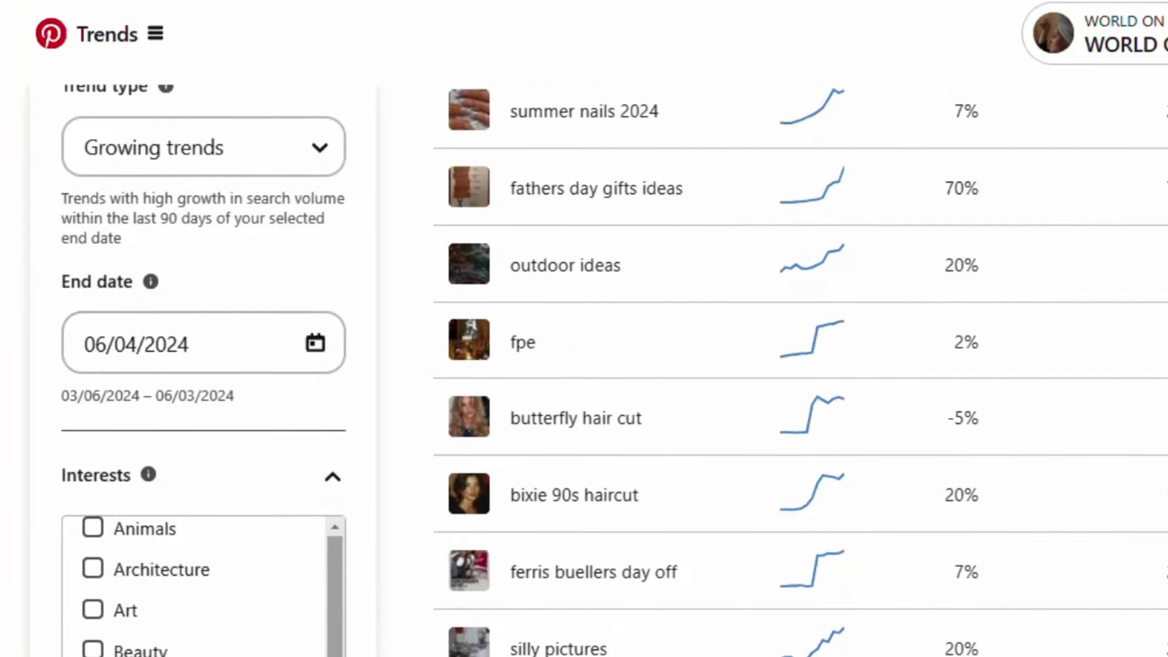
pyautogui.scroll(-5, 614, 365)
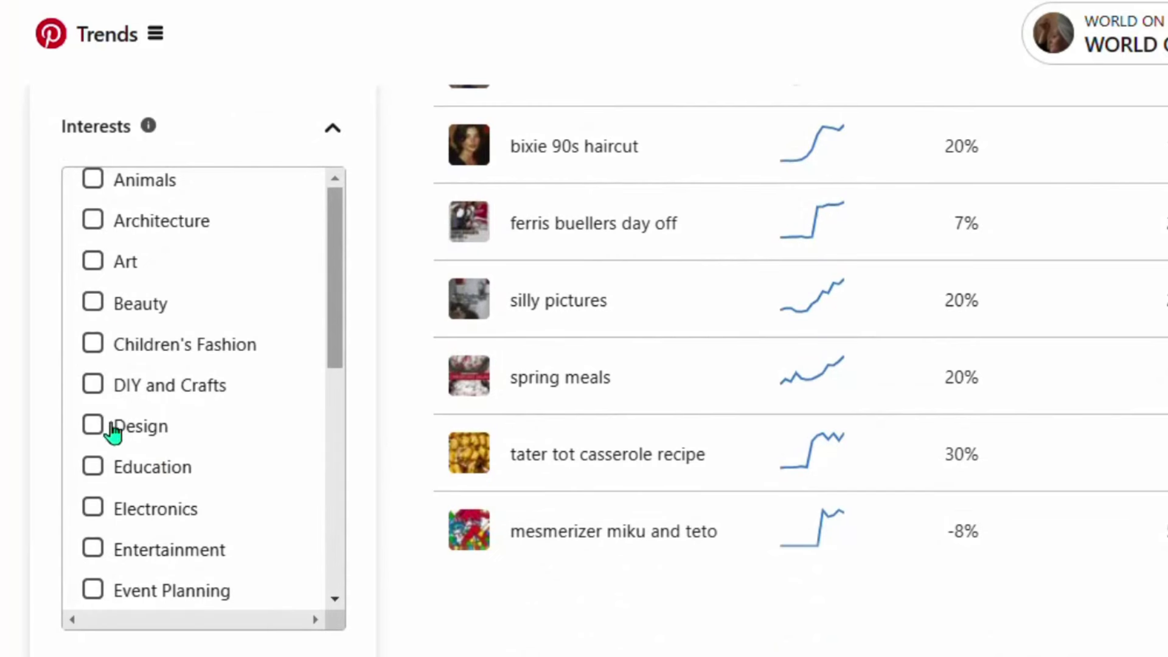
pyautogui.click(91, 304)
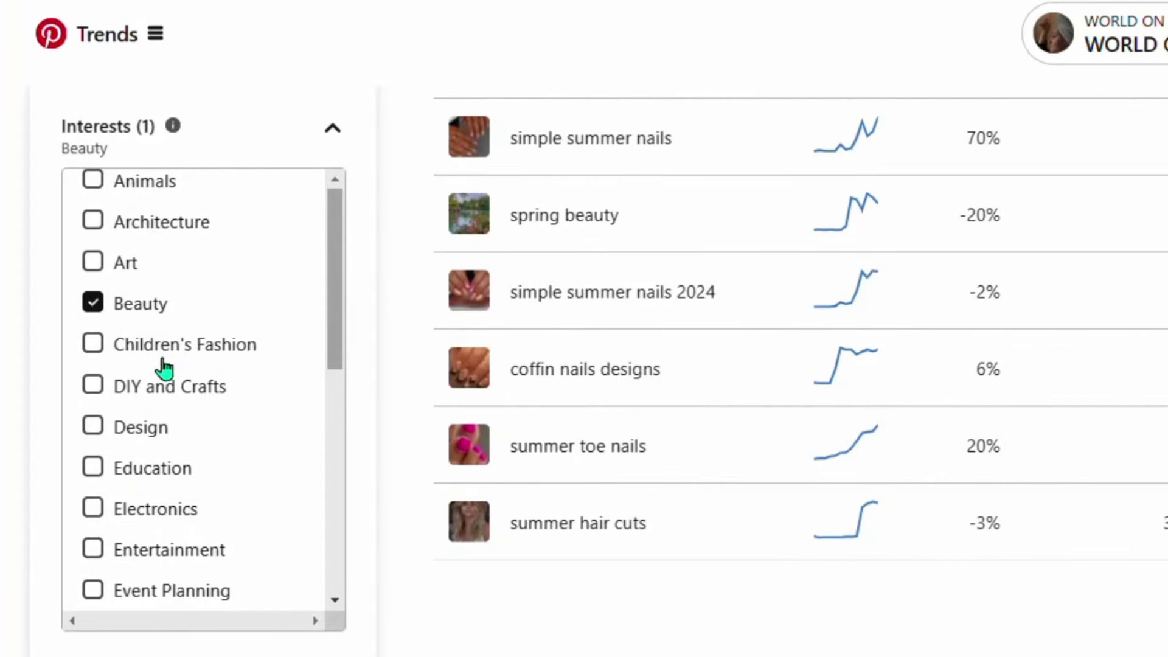
pyautogui.scroll(-5, 161, 374)
pyautogui.scroll(5, 155, 492)
pyautogui.scroll(10, 699, 493)
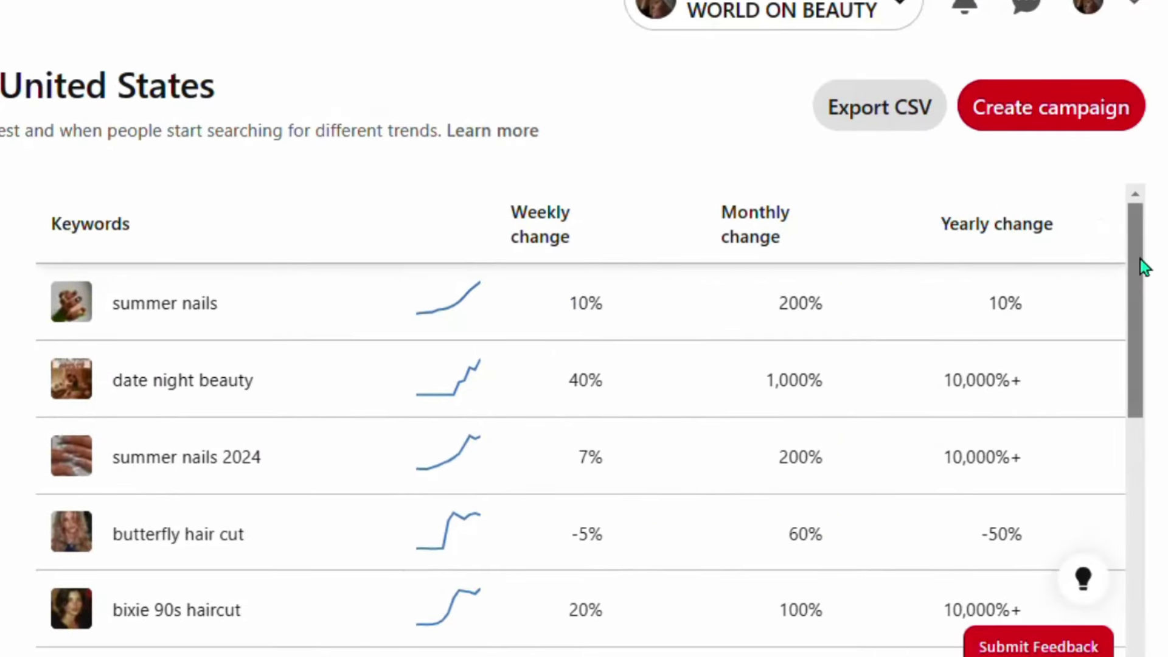
pyautogui.moveTo(1139, 262)
pyautogui.mouseDown()
pyautogui.moveTo(1139, 282)
pyautogui.moveTo(1138, 257)
pyautogui.mouseUp()
pyautogui.scroll(-5, 268, 362)
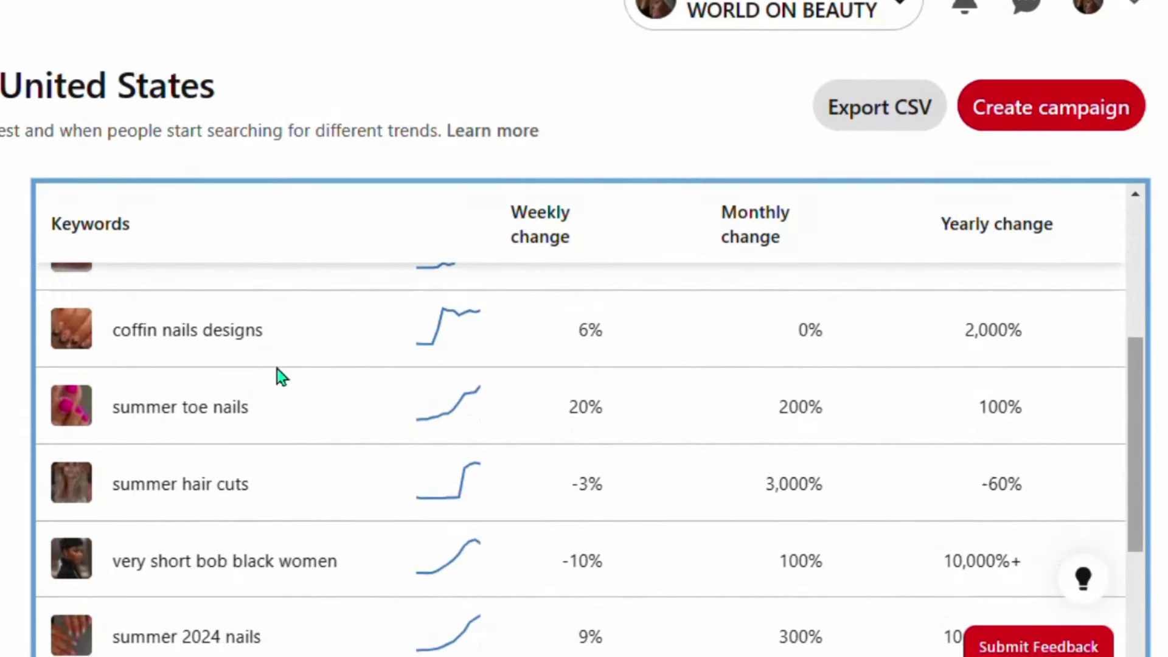
pyautogui.scroll(-7, 584, 365)
pyautogui.scroll(3, 583, 365)
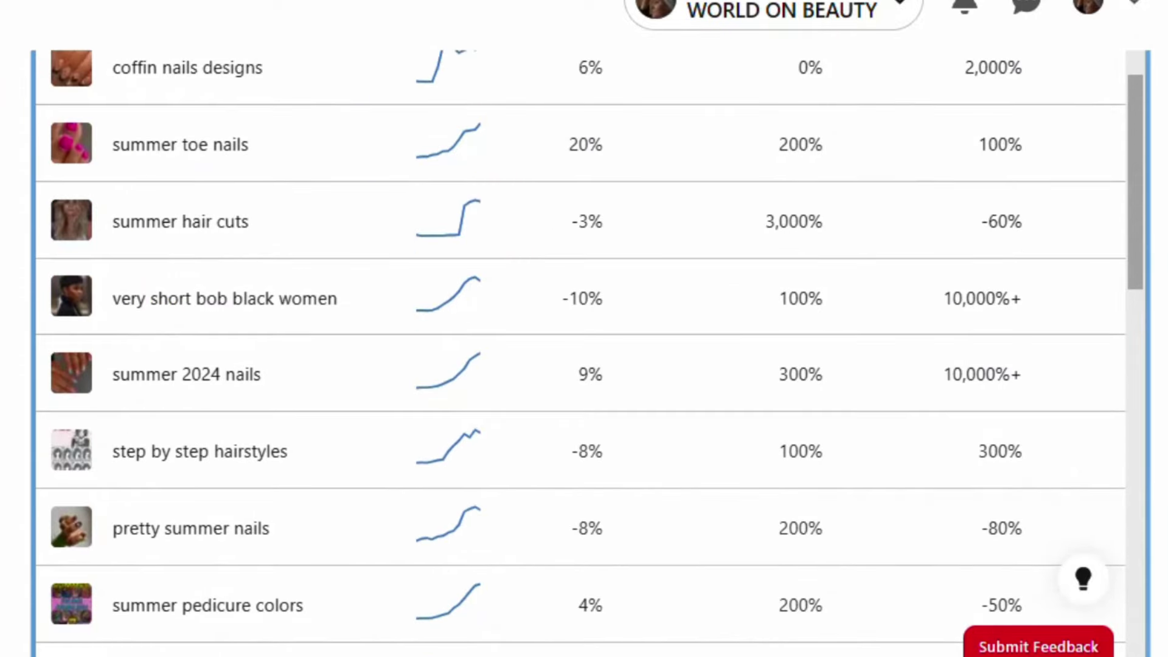
pyautogui.scroll(-10, 347, 304)
pyautogui.scroll(15, 317, 401)
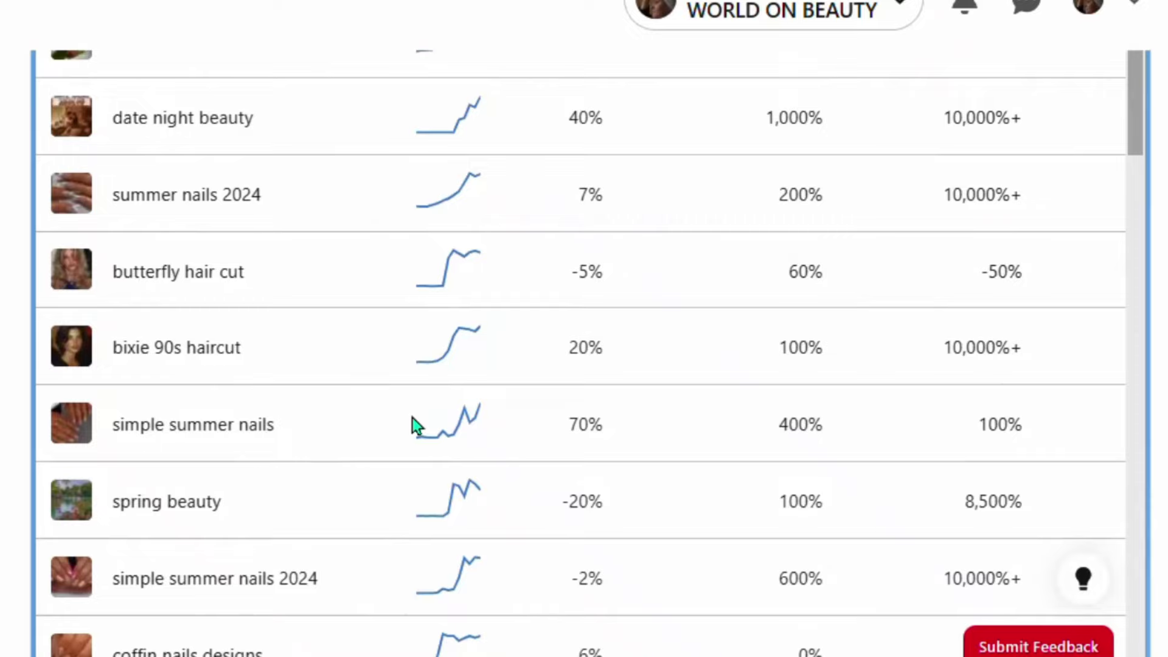
pyautogui.scroll(10, 412, 417)
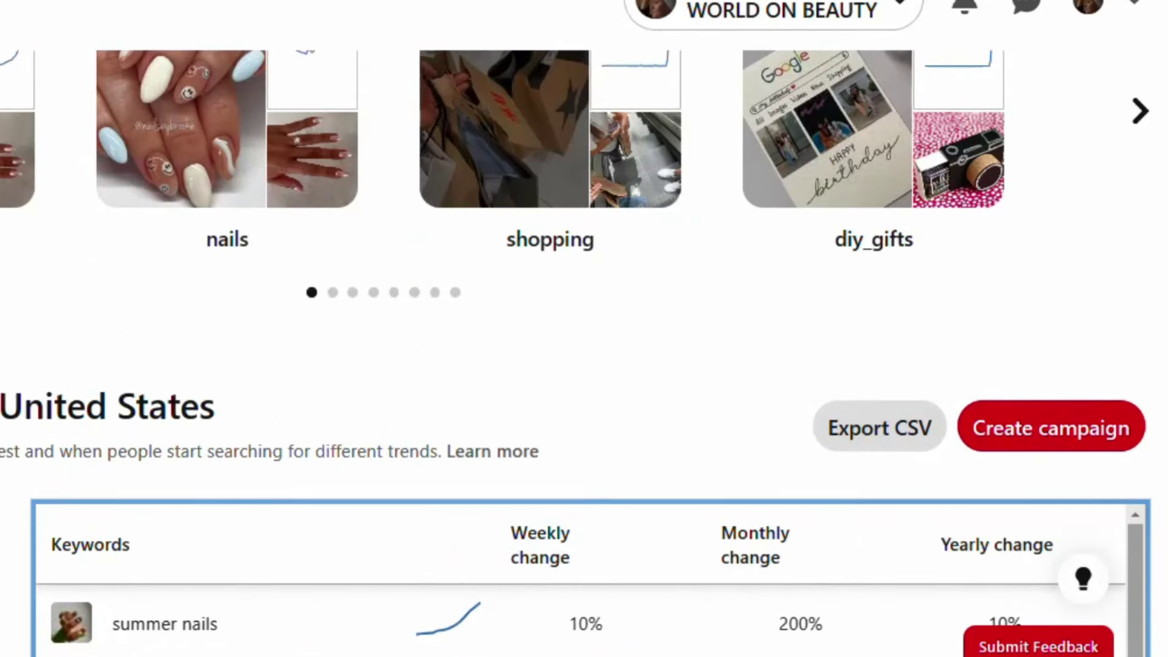
pyautogui.scroll(-7, 677, 366)
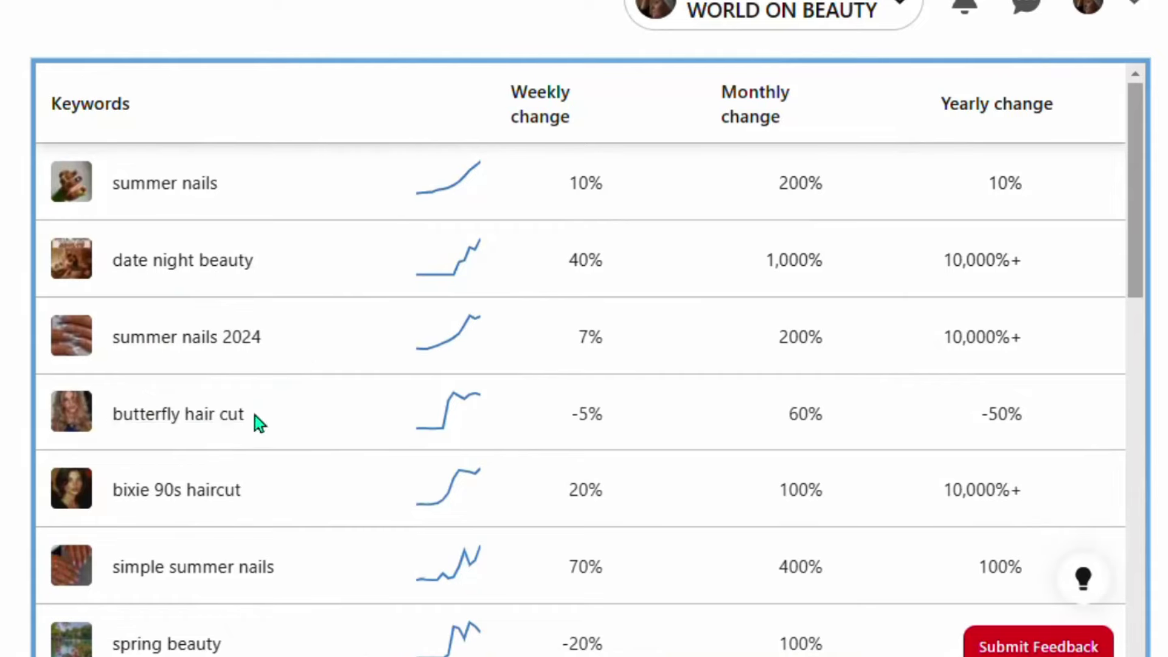
pyautogui.scroll(-15, 258, 423)
pyautogui.scroll(20, 268, 472)
pyautogui.scroll(-5, 268, 411)
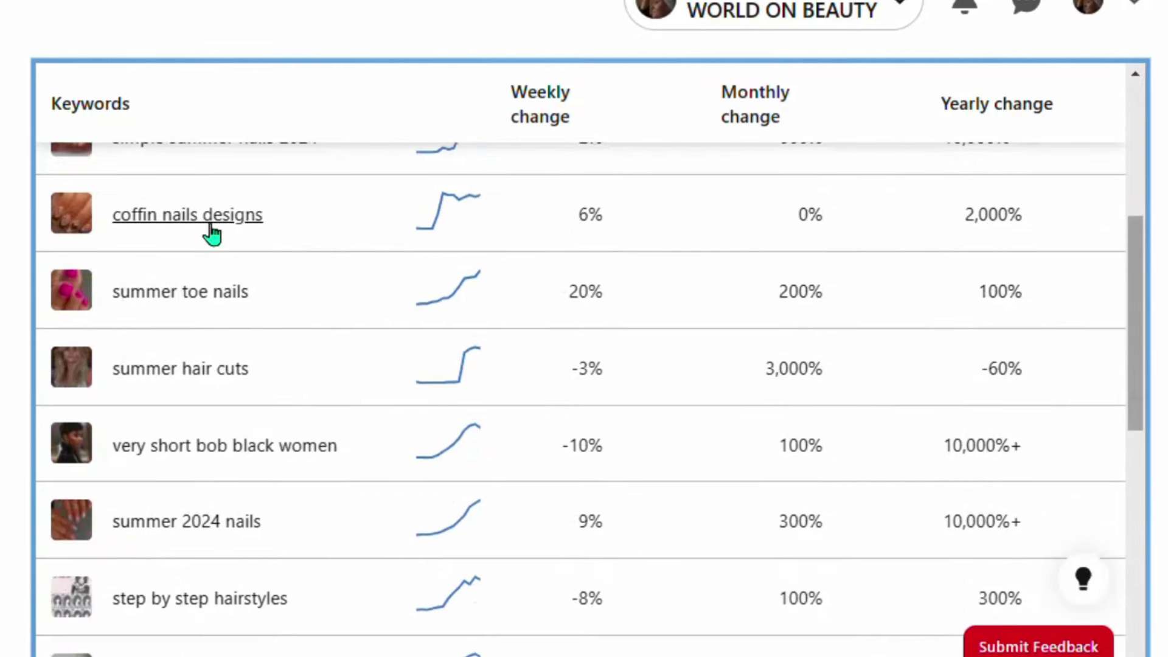
pyautogui.scroll(-10, 210, 253)
pyautogui.scroll(10, 290, 528)
pyautogui.scroll(5, 287, 529)
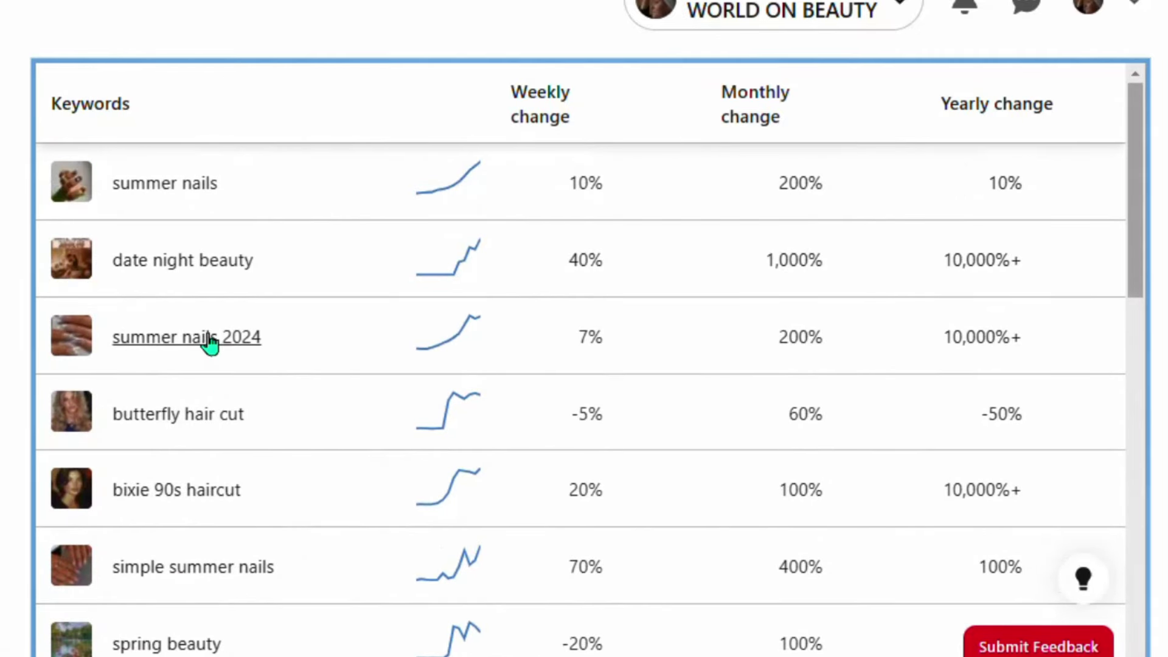
pyautogui.click(208, 369)
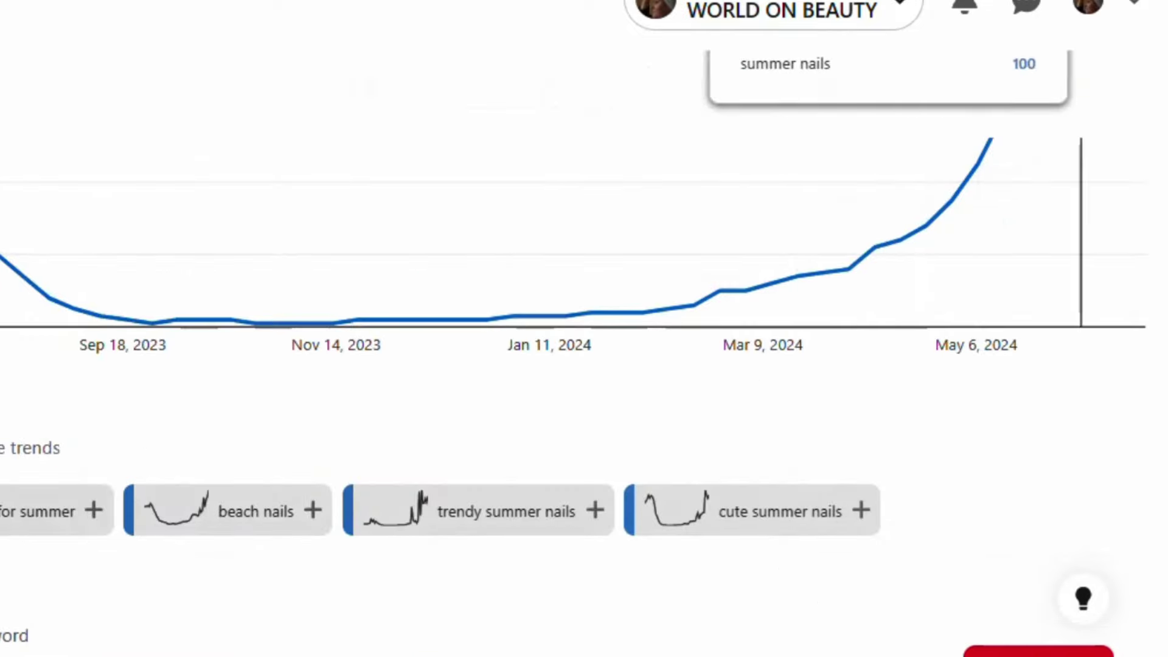
pyautogui.scroll(5, 1074, 325)
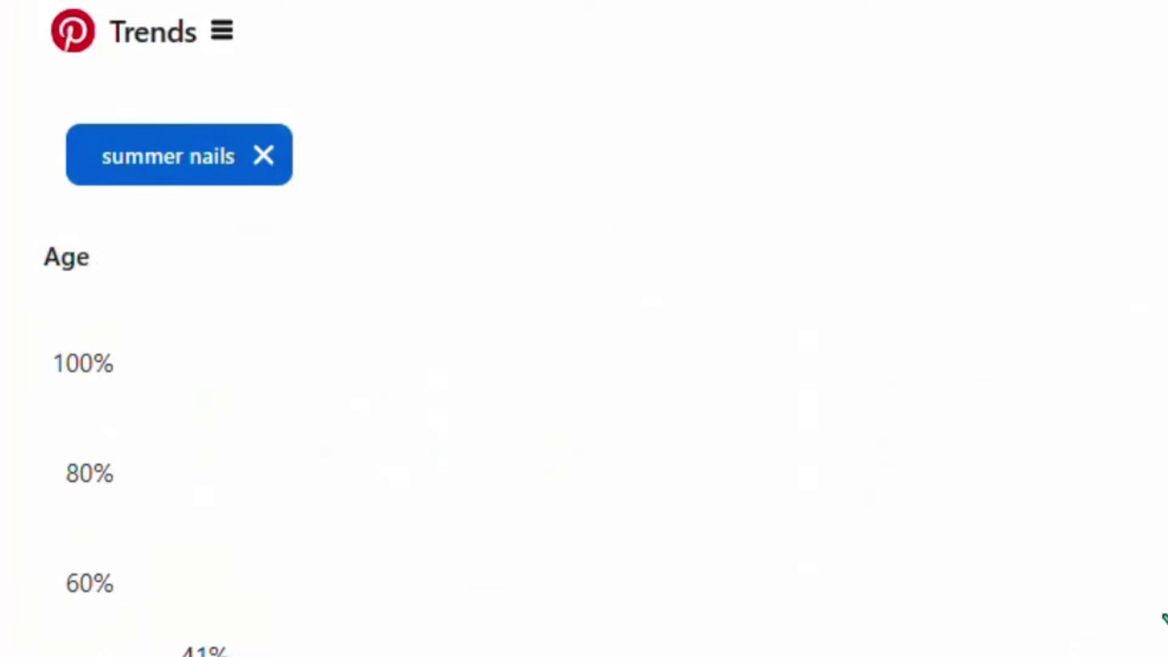
pyautogui.scroll(-6, 584, 426)
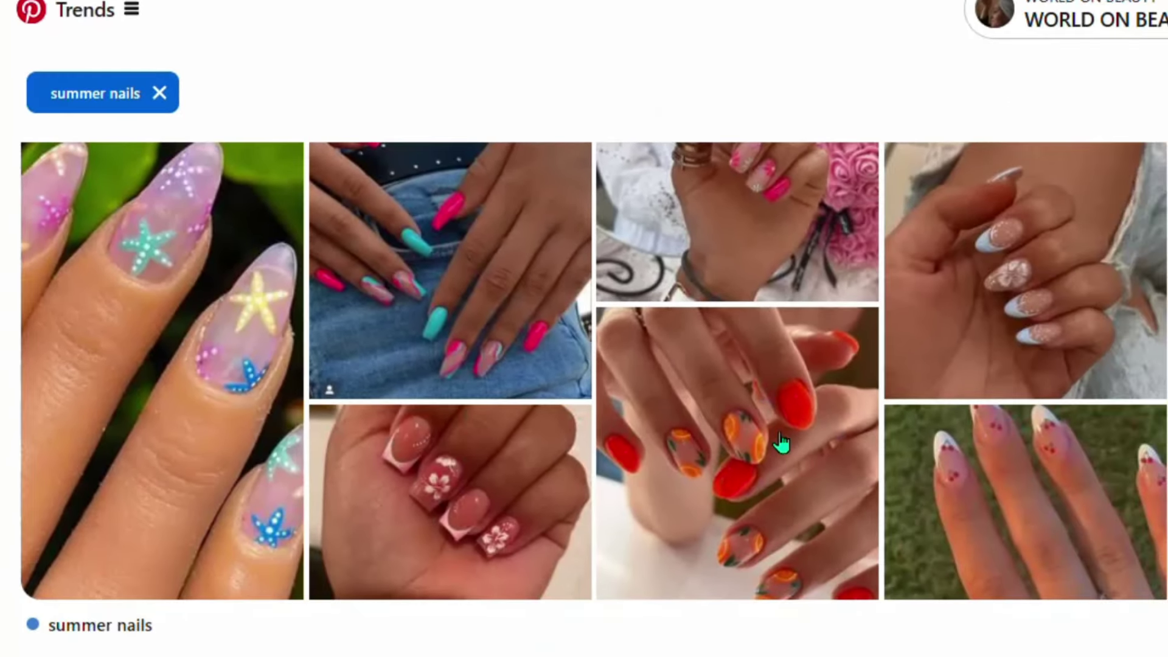
pyautogui.scroll(5, 781, 444)
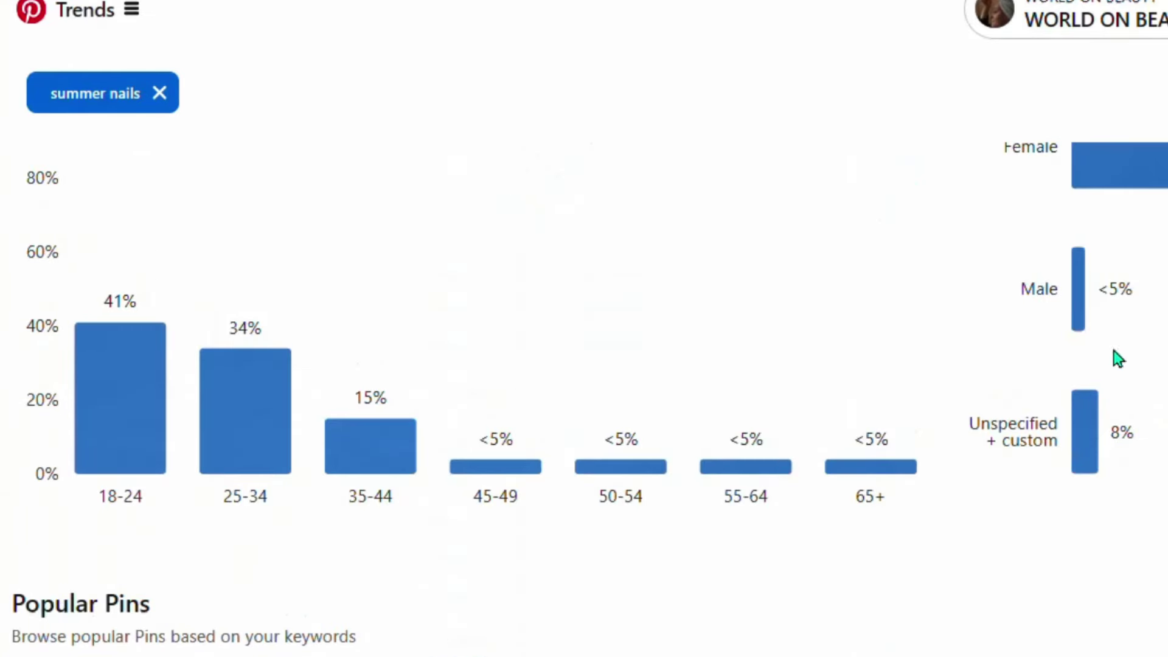
pyautogui.scroll(7, 1071, 323)
pyautogui.scroll(-5, 730, 365)
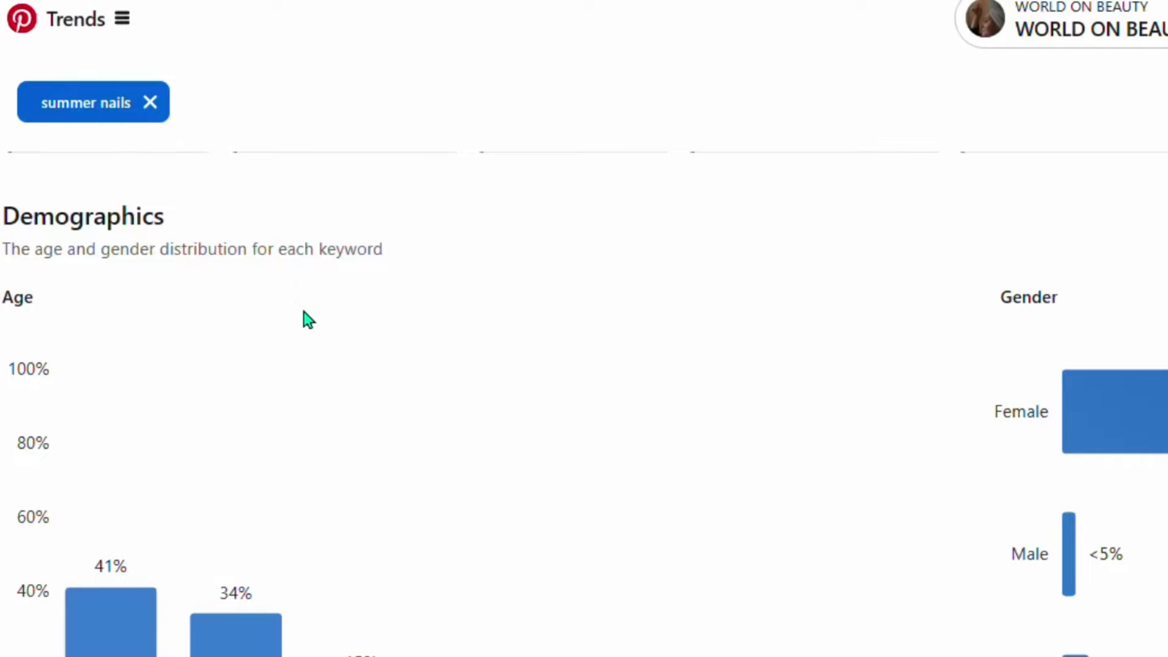
pyautogui.scroll(-8, 309, 331)
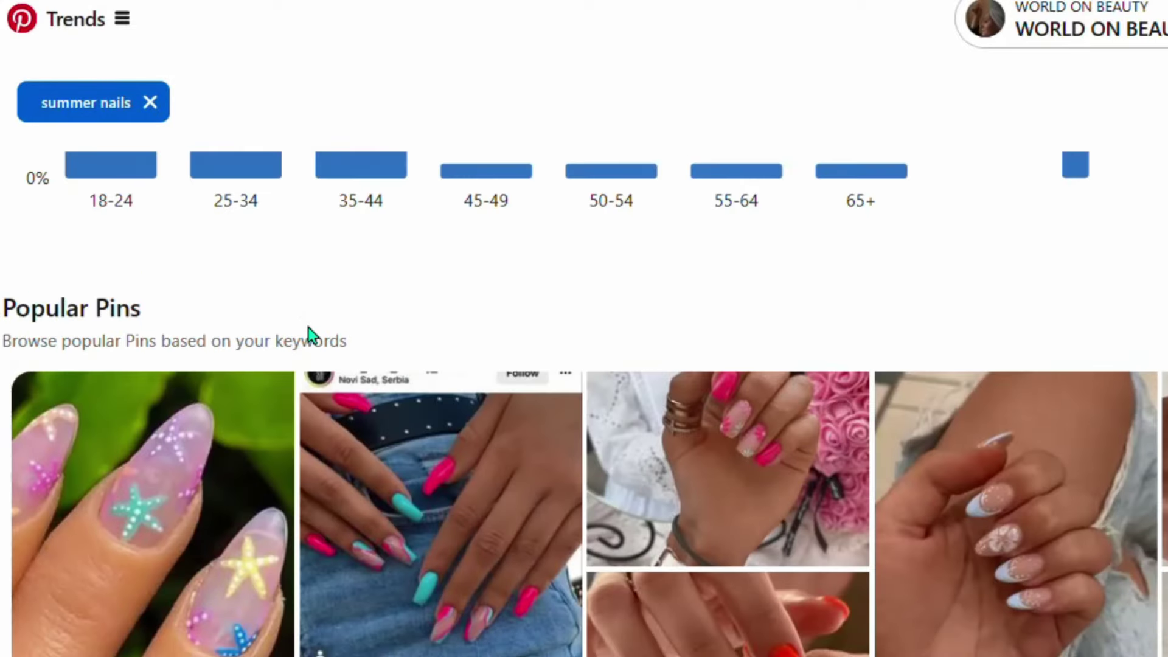
pyautogui.scroll(7, 309, 333)
pyautogui.scroll(10, 308, 333)
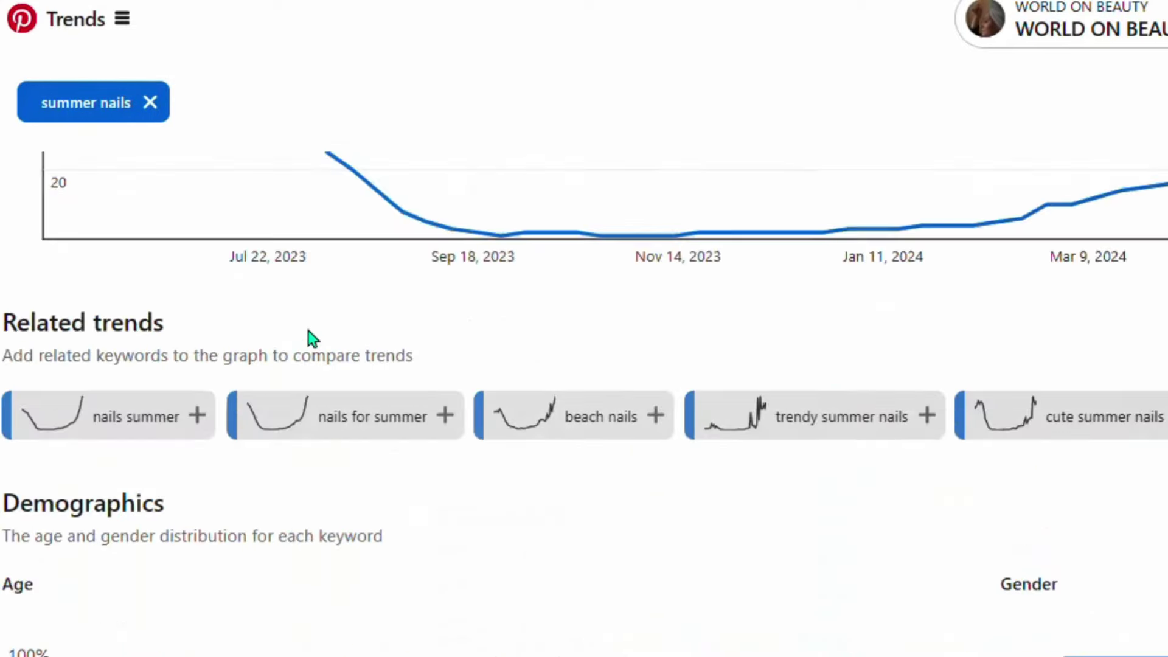
pyautogui.scroll(-12, 328, 345)
pyautogui.scroll(5, 322, 421)
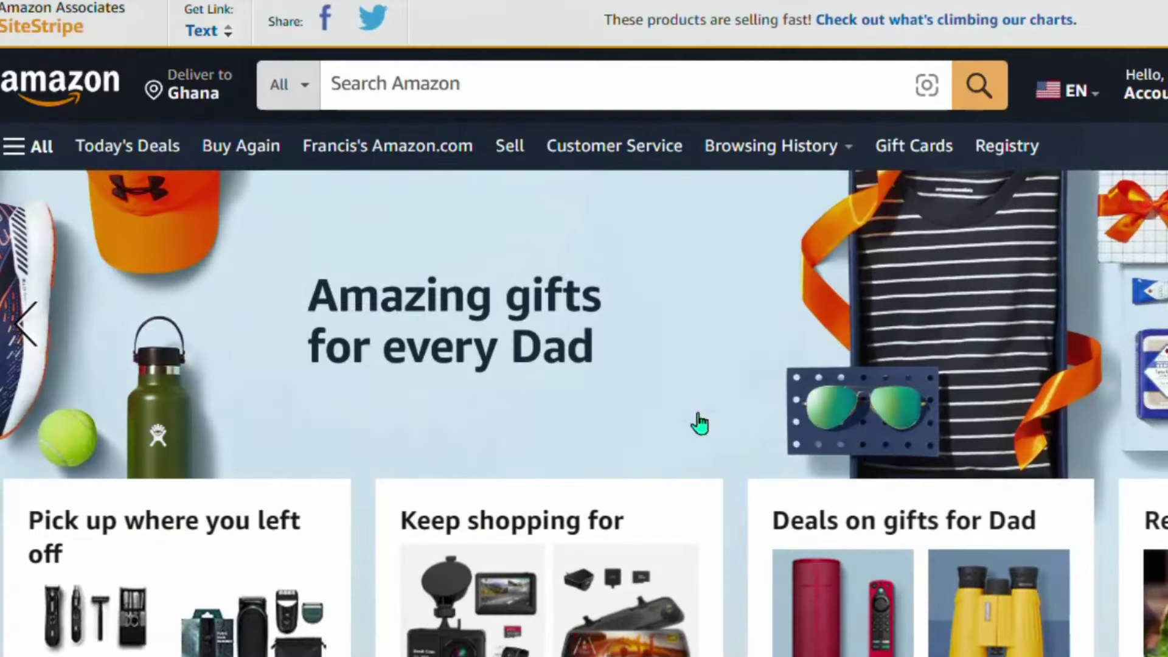
# - Scroll down the Amazon homepage to its footer
pyautogui.scroll(-10, 538, 360)
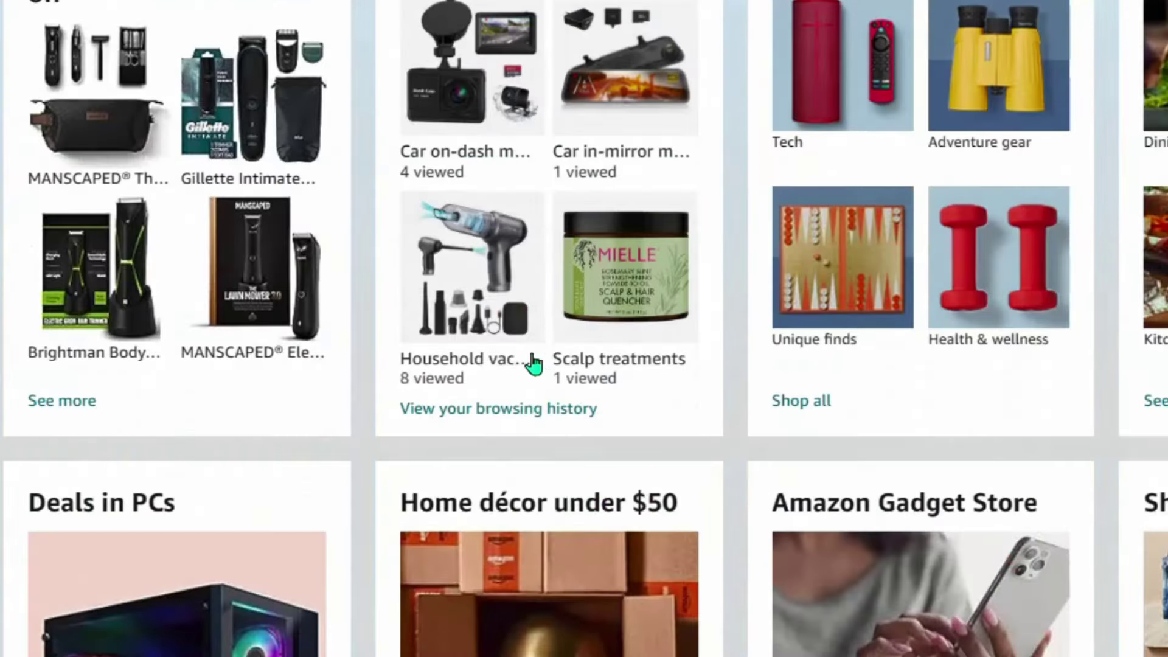
pyautogui.scroll(-10, 536, 365)
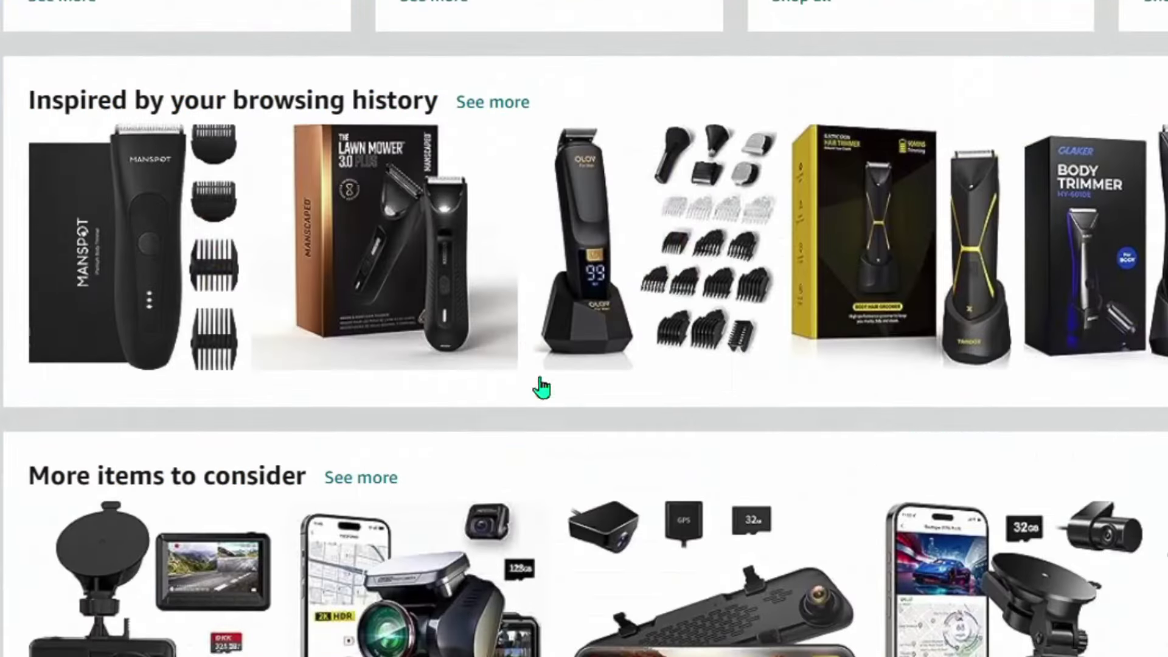
pyautogui.scroll(-15, 541, 388)
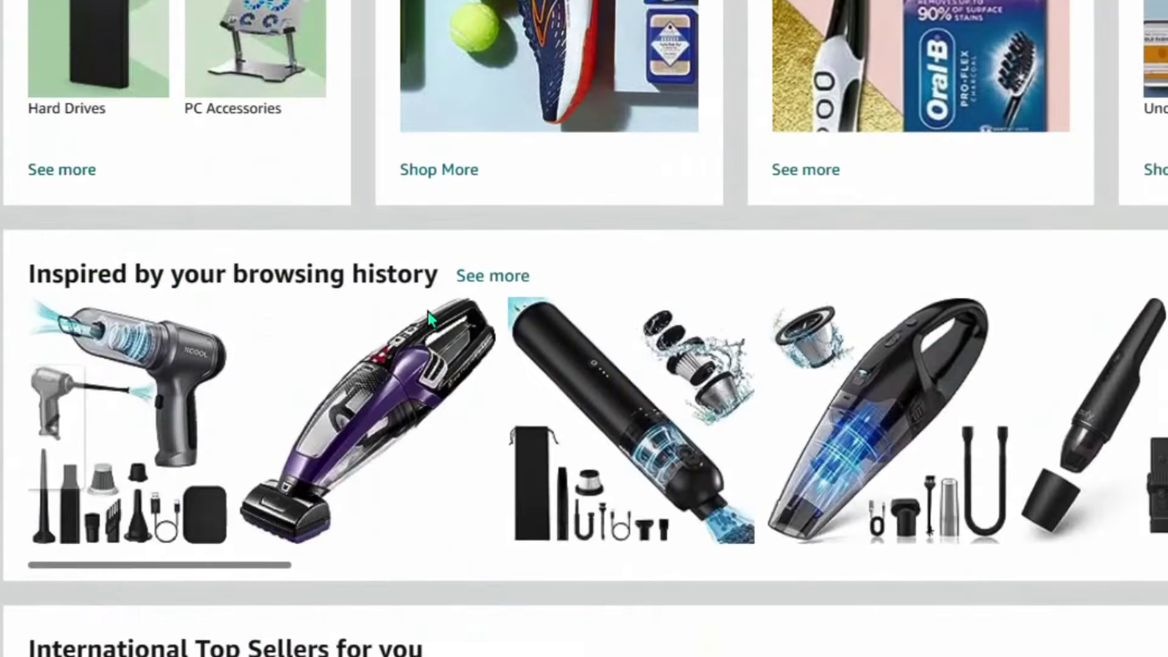
pyautogui.scroll(-20, 771, 448)
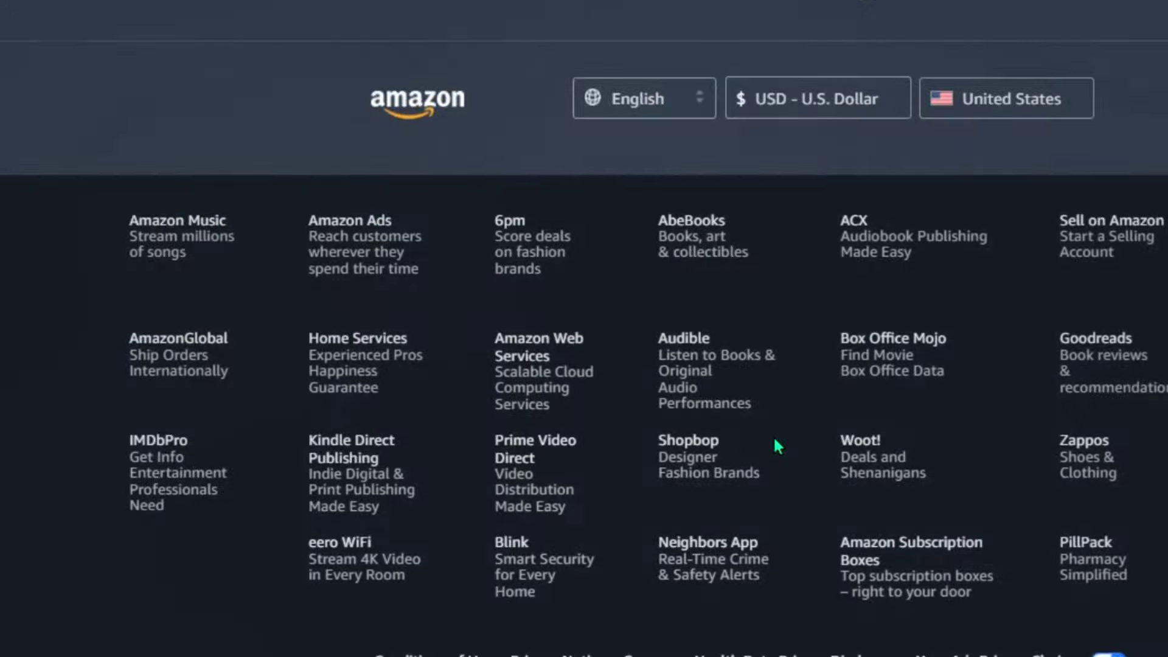
pyautogui.scroll(10, 775, 440)
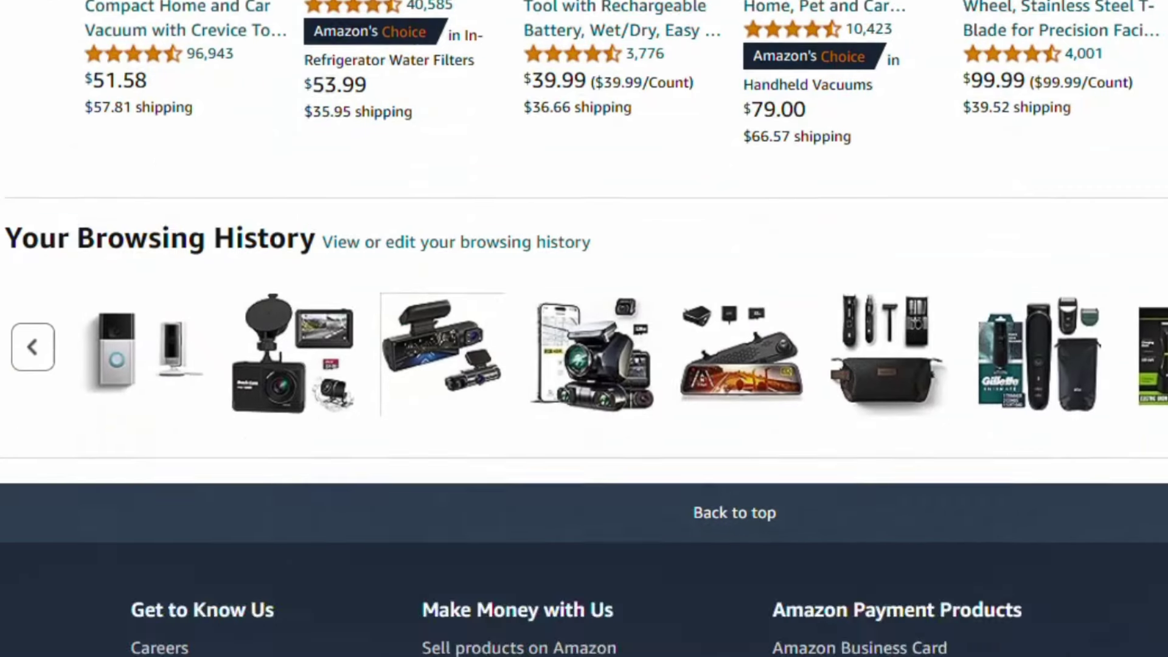
pyautogui.scroll(-5, 1050, 637)
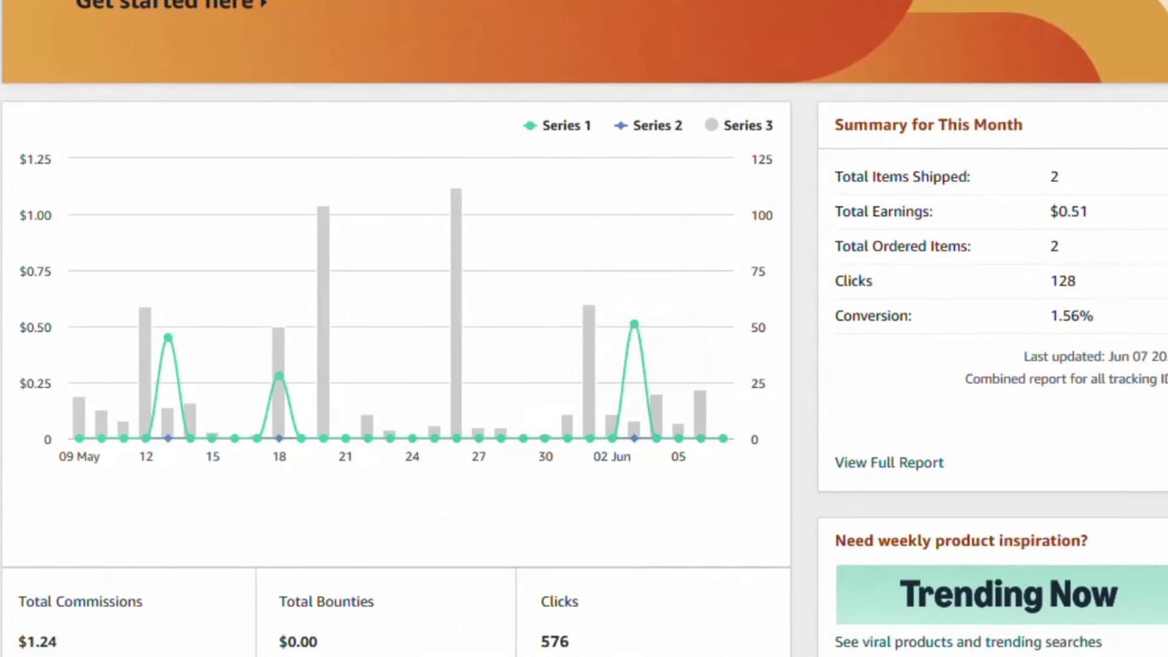
pyautogui.scroll(3, 584, 328)
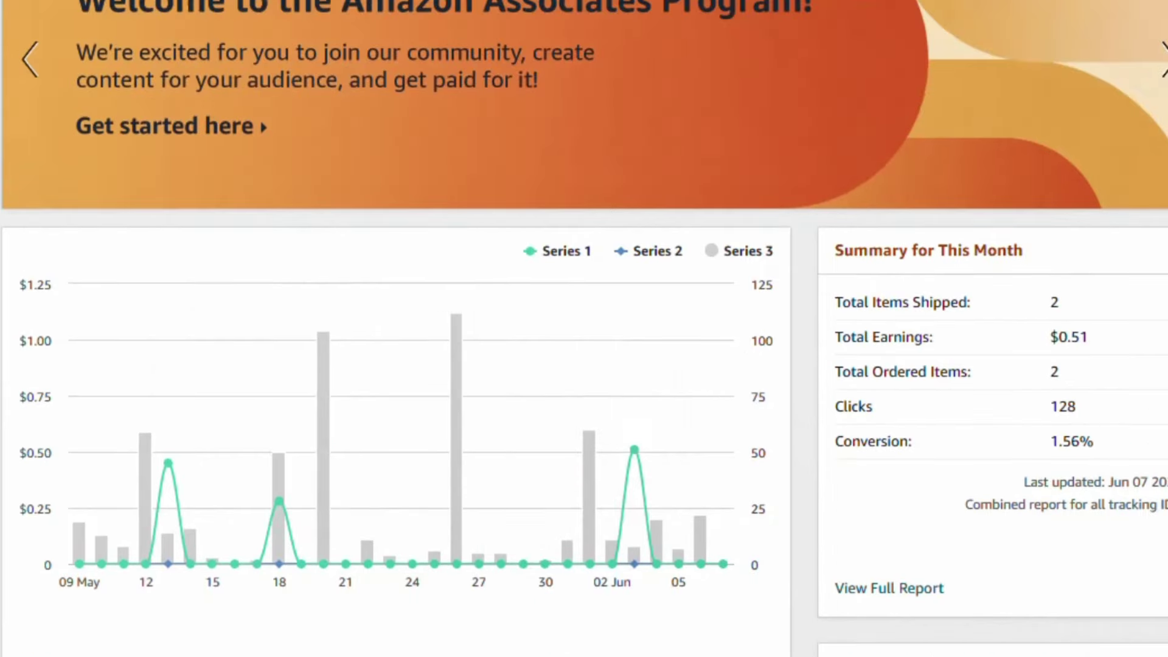
pyautogui.scroll(-3, 584, 328)
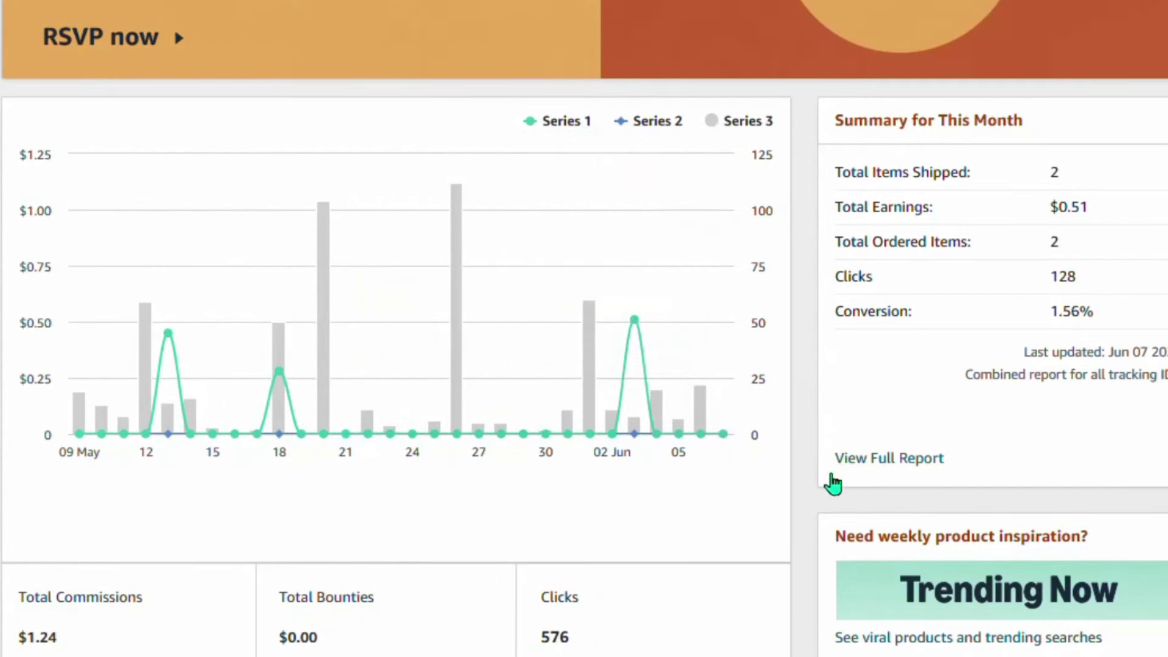
pyautogui.scroll(8, 818, 477)
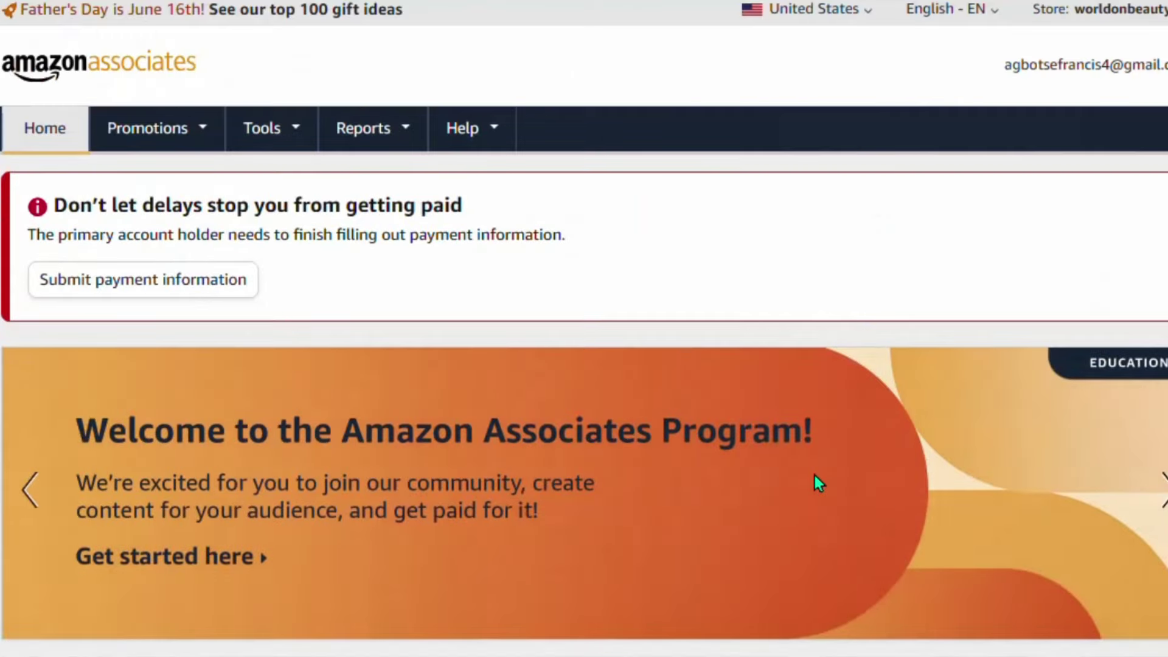
pyautogui.scroll(-8, 814, 483)
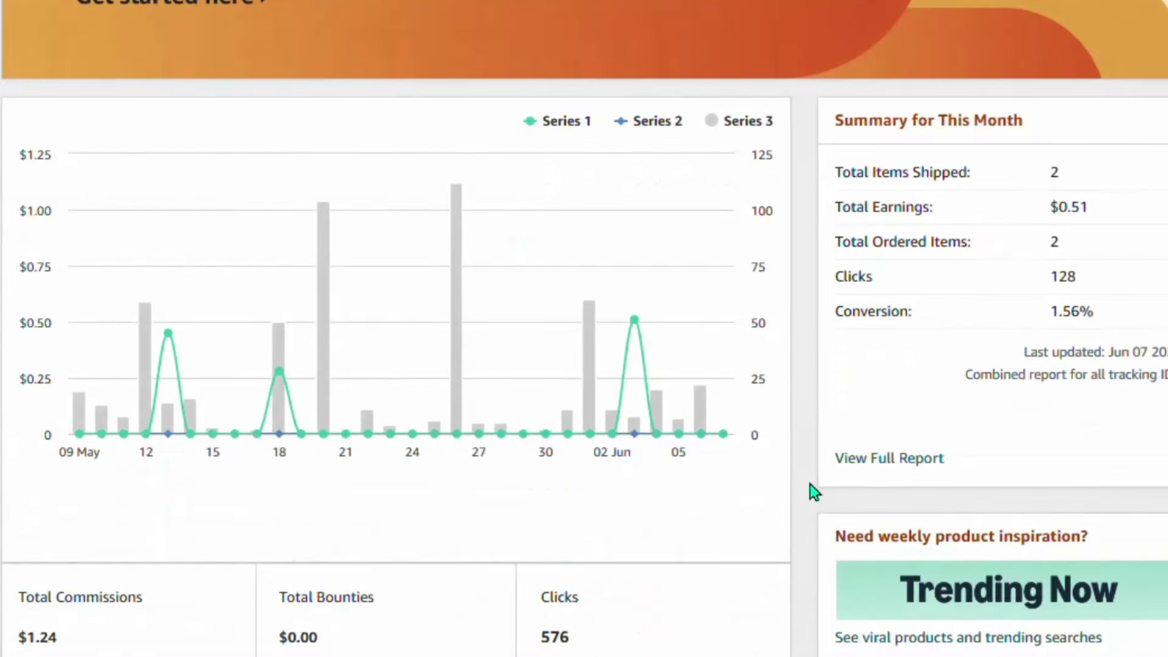
pyautogui.scroll(8, 810, 485)
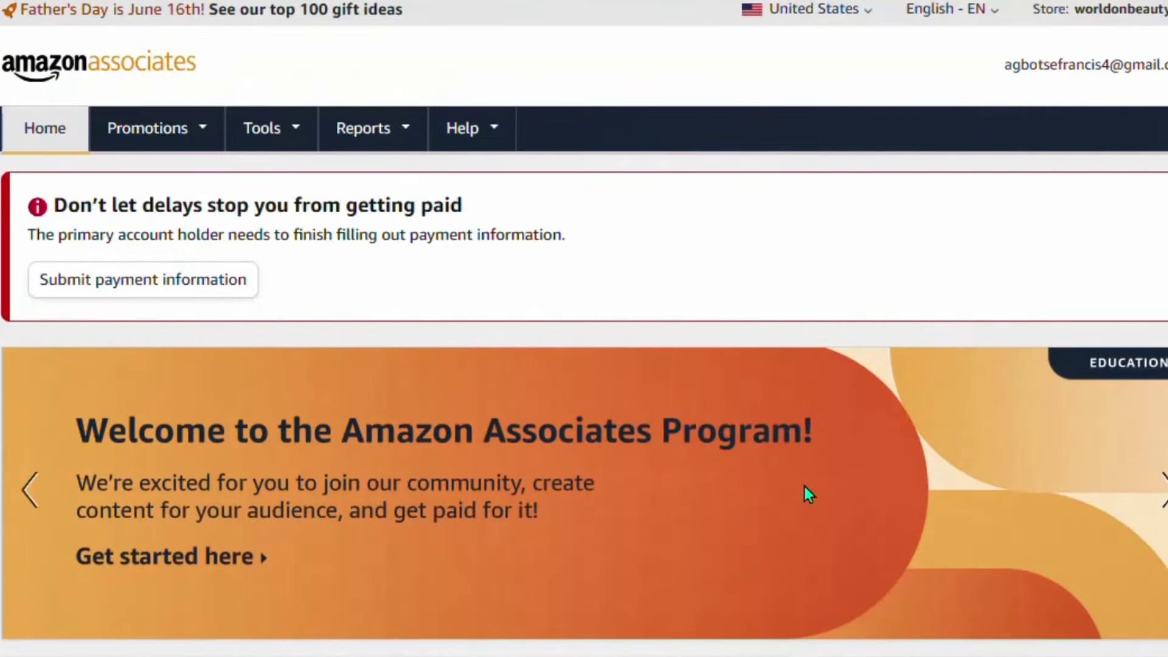
pyautogui.scroll(-8, 804, 486)
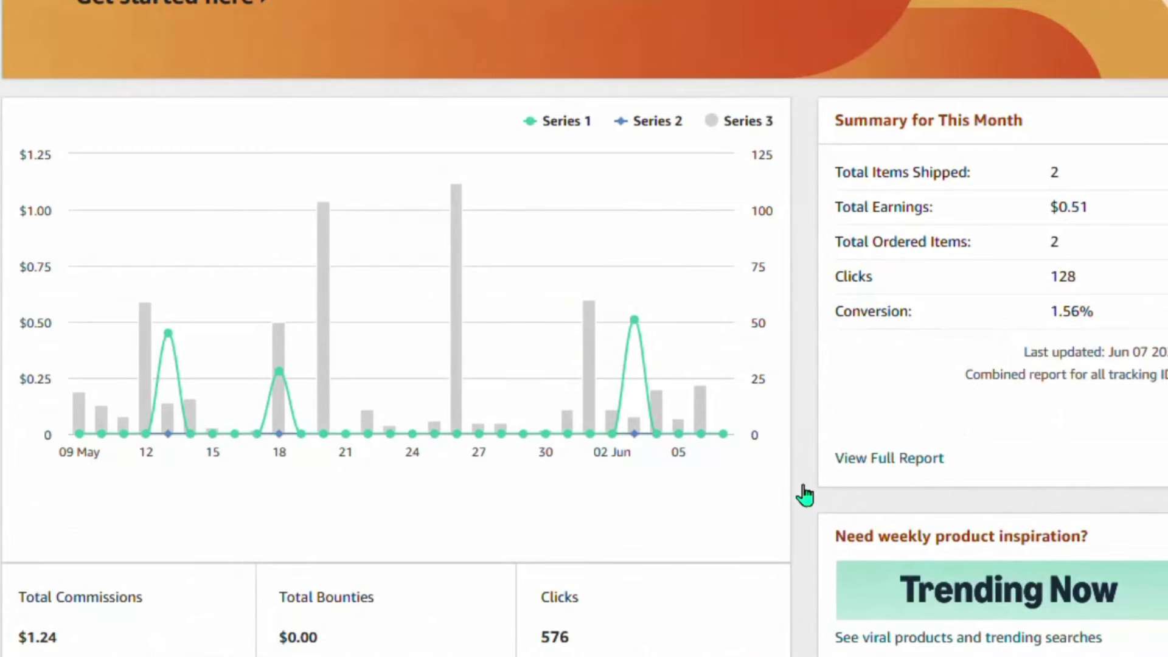
pyautogui.scroll(8, 804, 490)
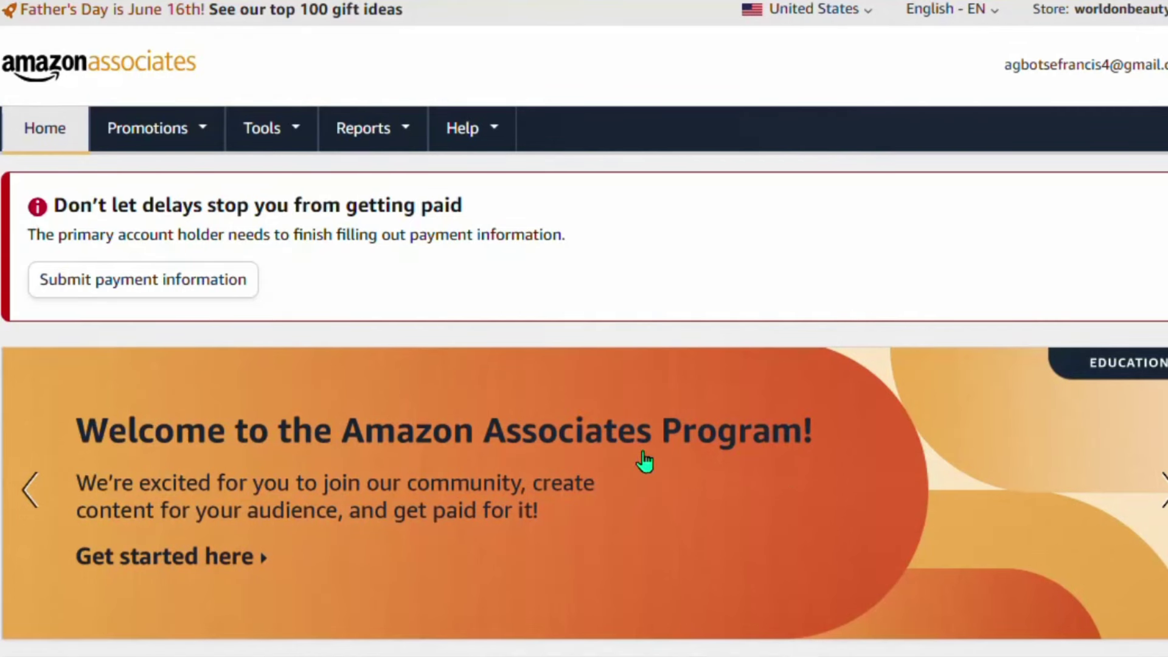
# - In Associates Account Settings, review the registered website and app list, including the Pinterest profile
pyautogui.click(1149, 66)
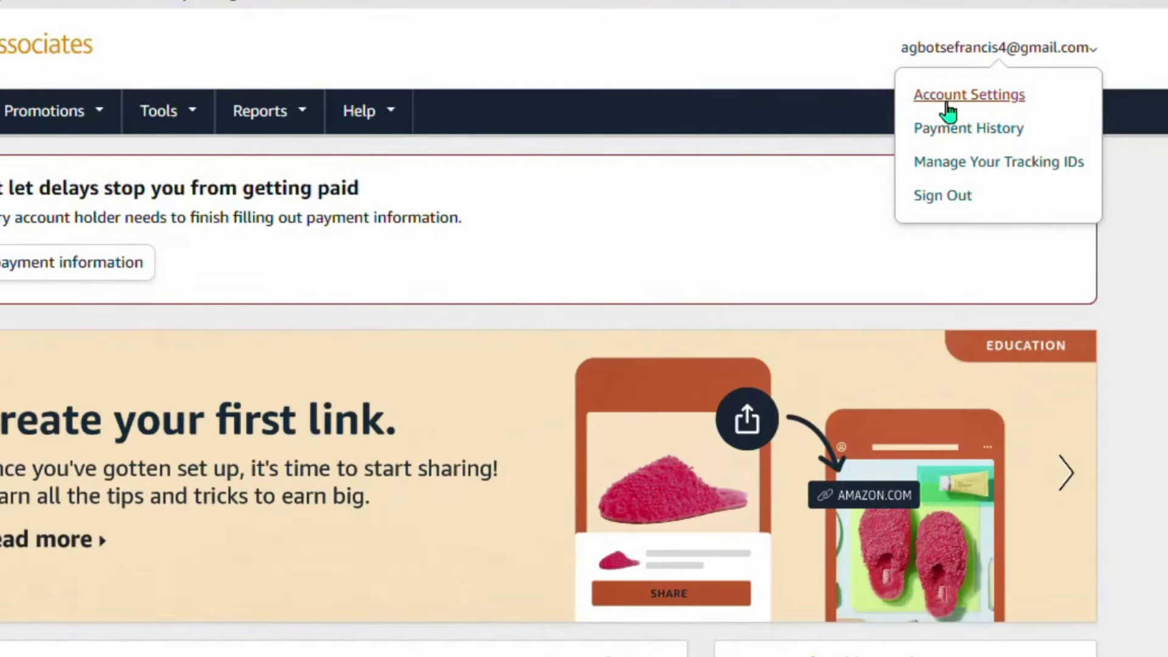
pyautogui.click(947, 111)
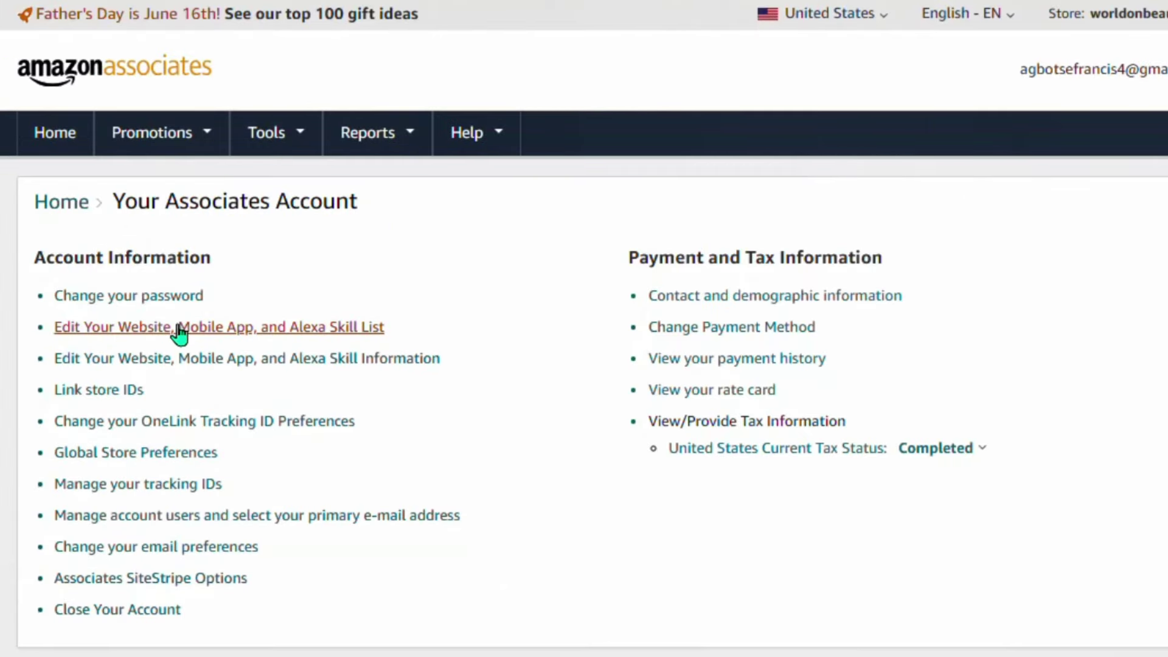
pyautogui.click(366, 330)
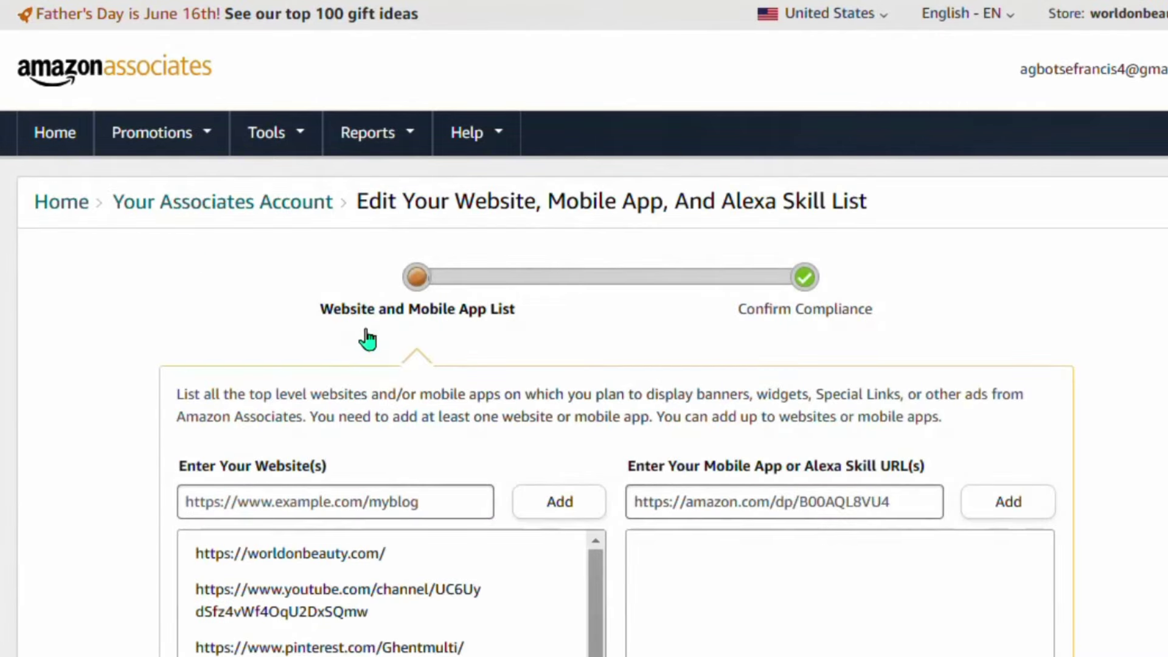
pyautogui.scroll(-3, 584, 328)
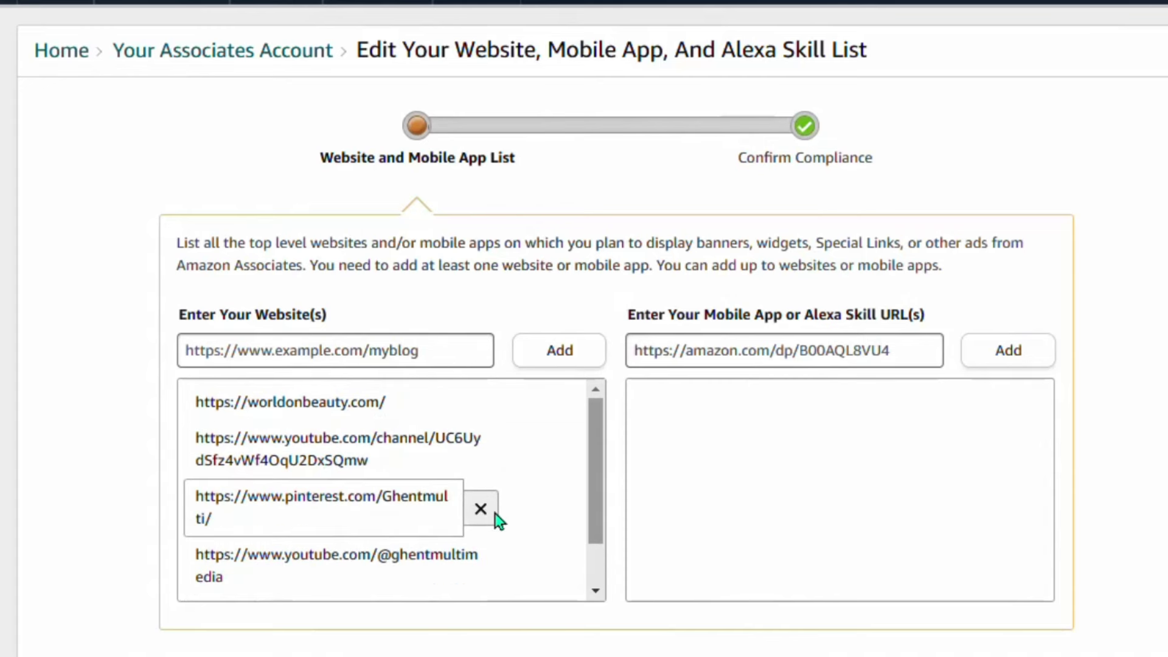
pyautogui.scroll(-1, 517, 512)
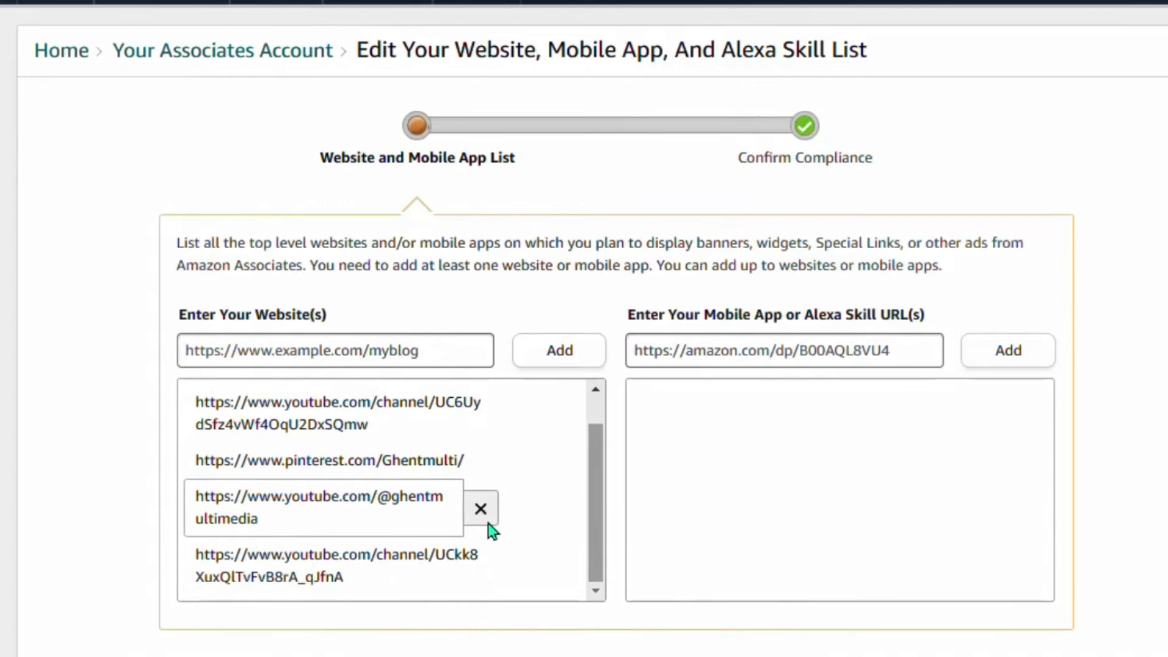
pyautogui.scroll(1, 484, 511)
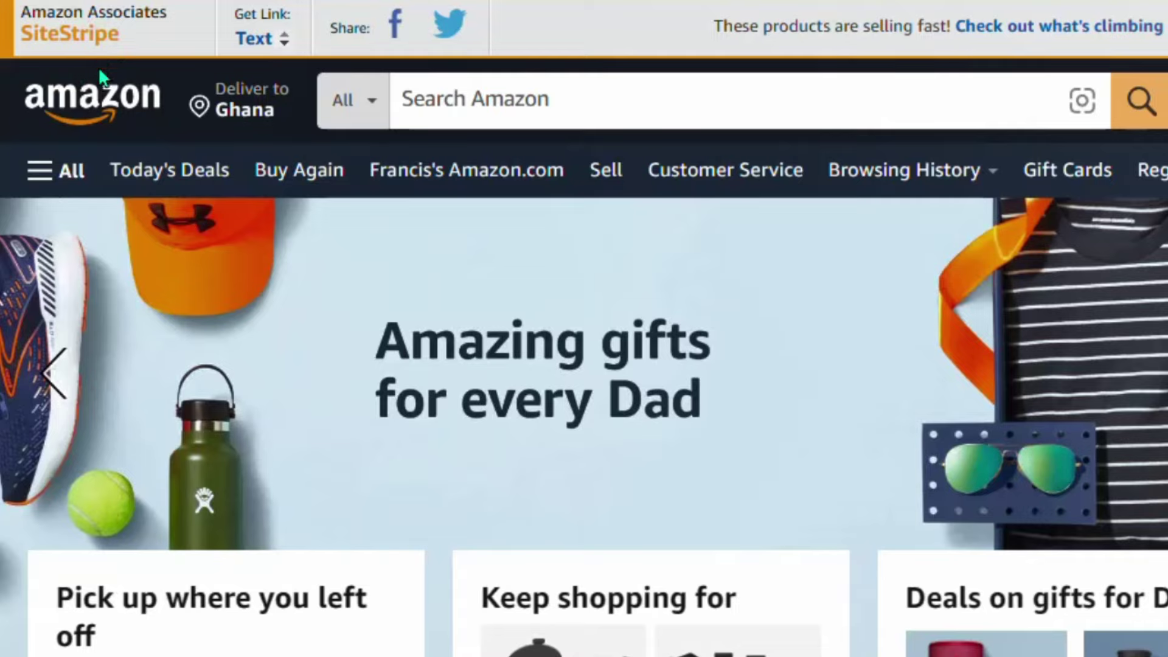
# - Copy the 'summer nails' keyword from Pinterest Trends and focus Amazon's search box
pyautogui.scroll(-15, 203, 279)
pyautogui.scroll(15, 205, 308)
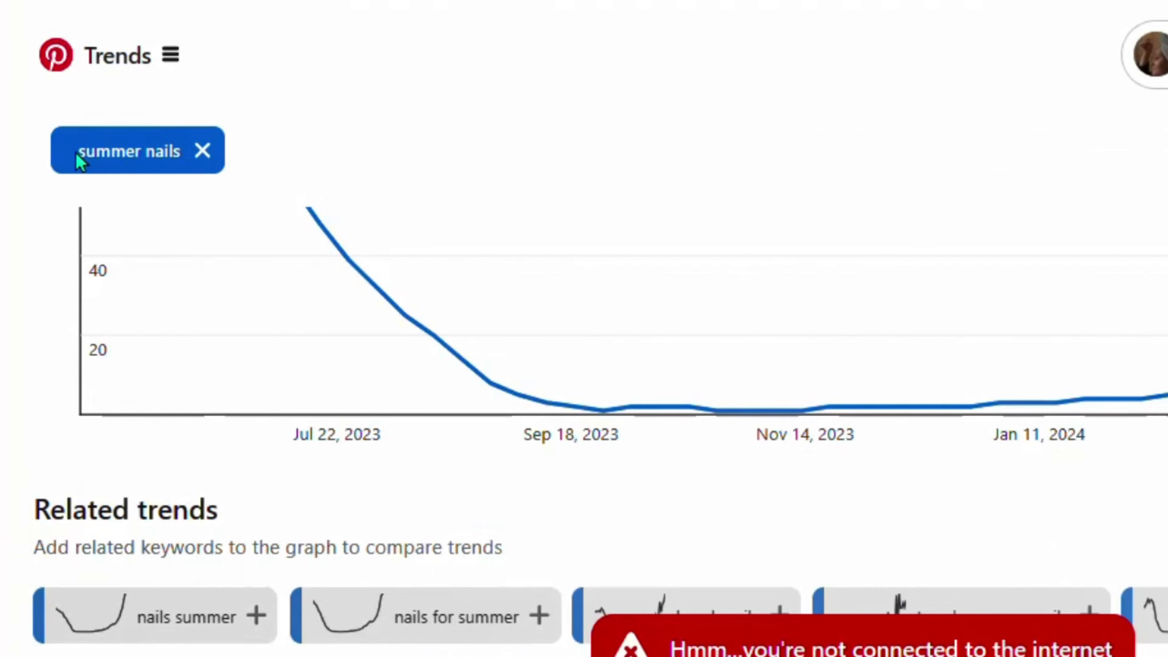
pyautogui.moveTo(74, 150); pyautogui.dragTo(188, 183)
pyautogui.rightClick(175, 162)
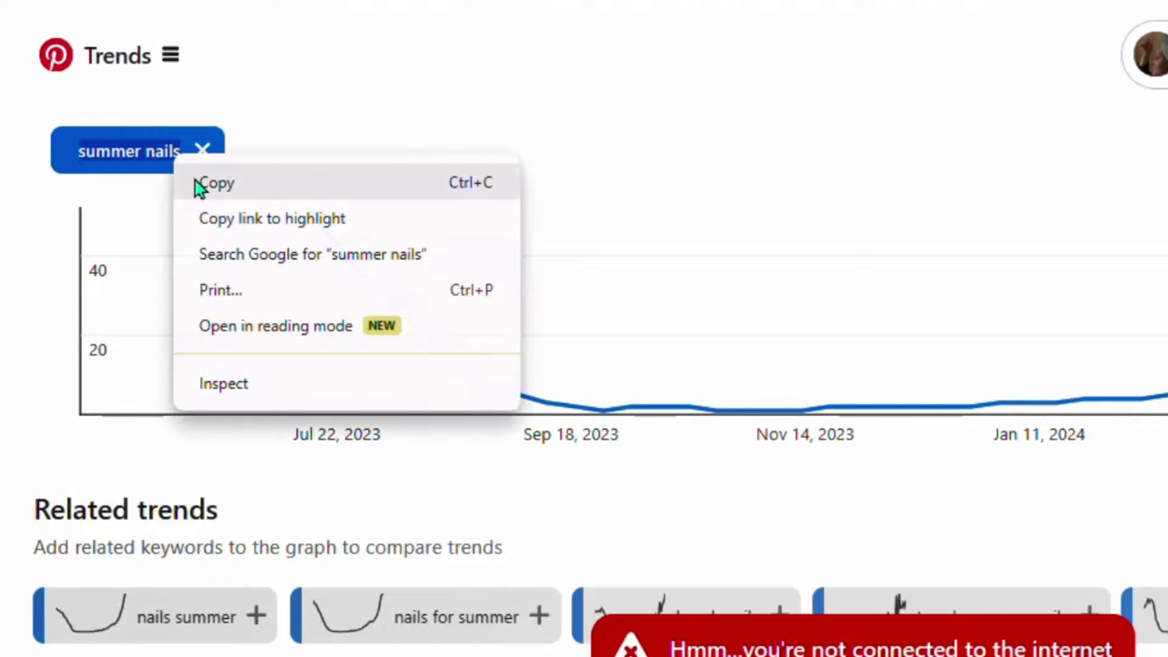
pyautogui.click(198, 183)
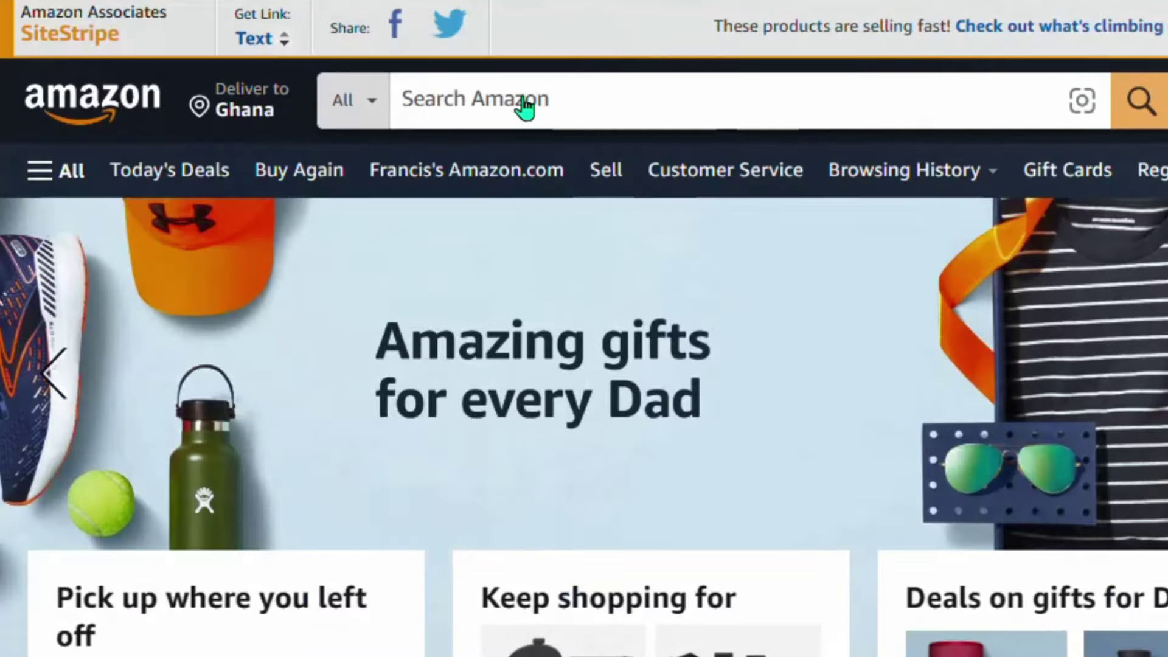
pyautogui.click(521, 107)
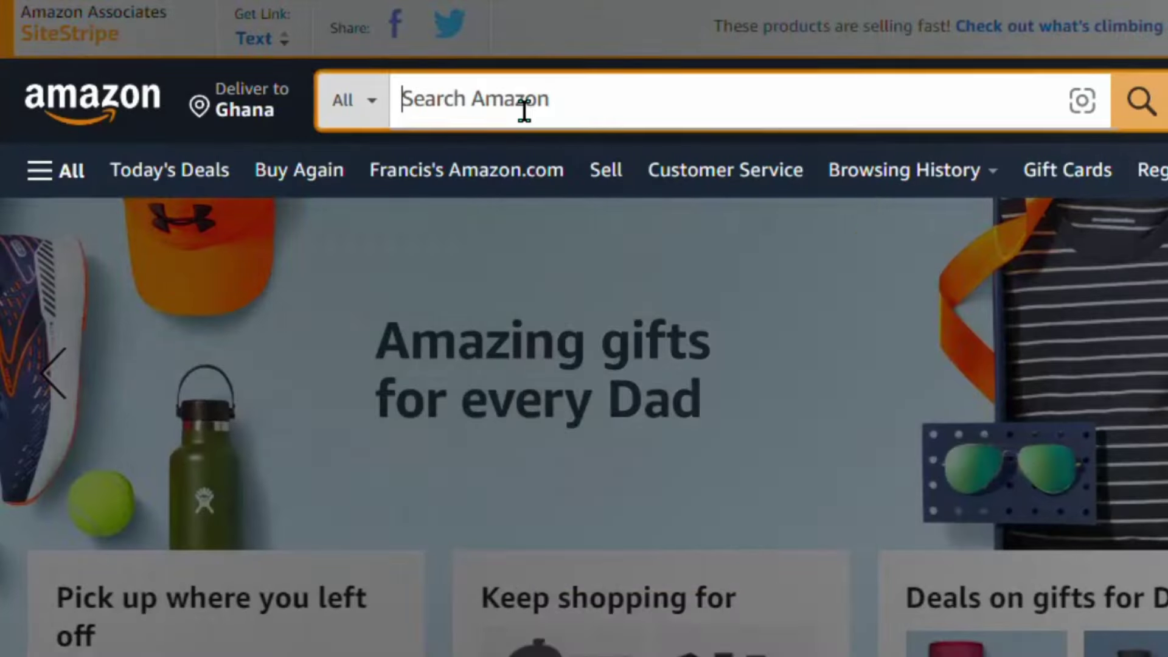
pyautogui.rightClick(523, 116)
pyautogui.click(594, 363)
pyautogui.click(1139, 100)
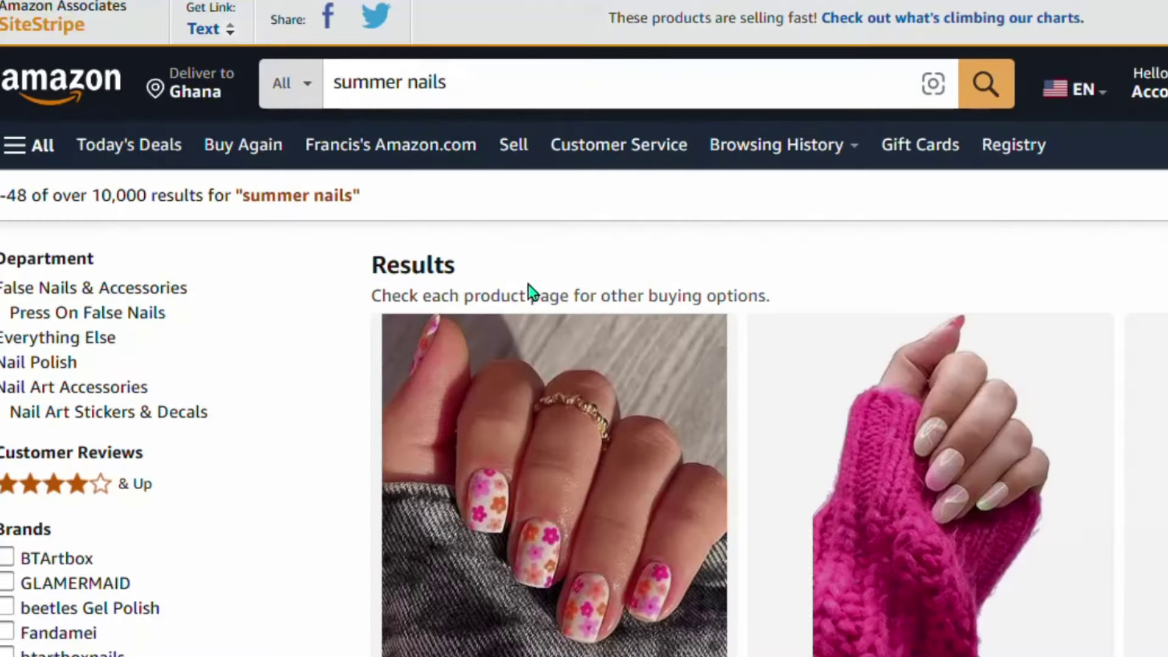
pyautogui.scroll(-12, 602, 304)
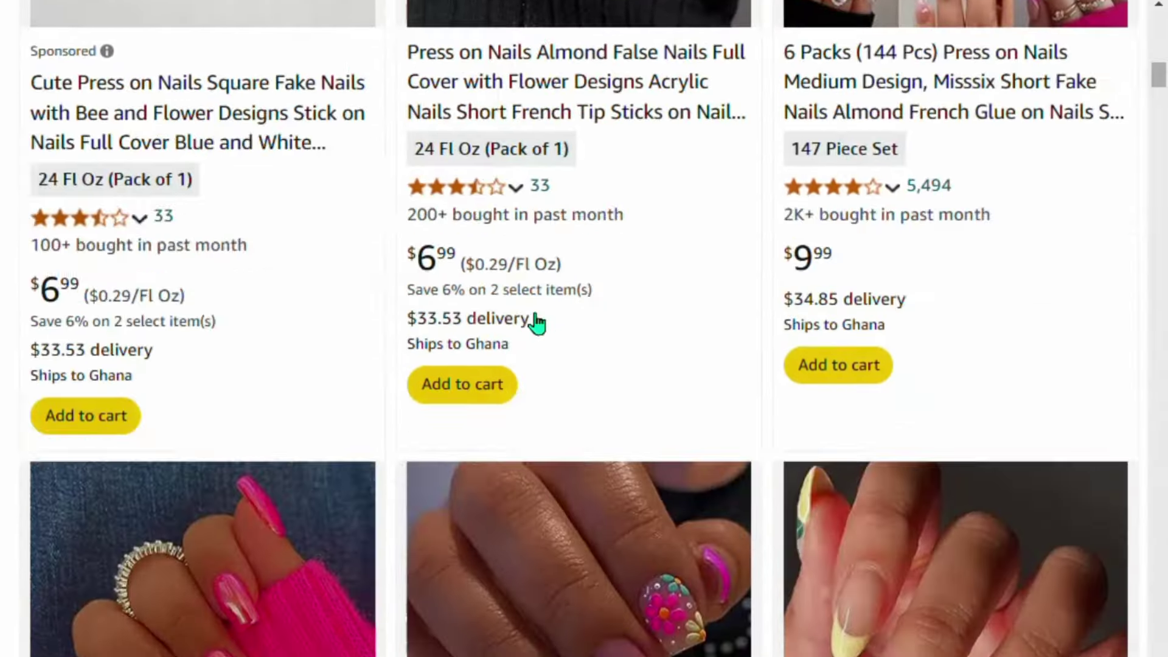
pyautogui.scroll(-10, 535, 323)
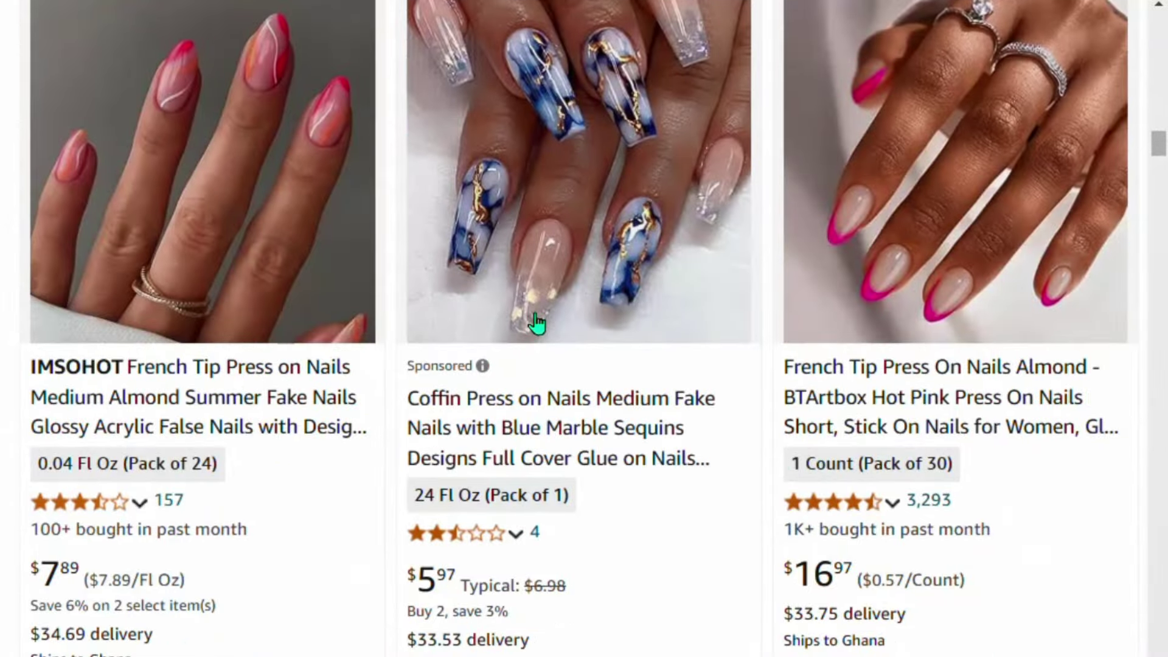
pyautogui.scroll(-15, 559, 364)
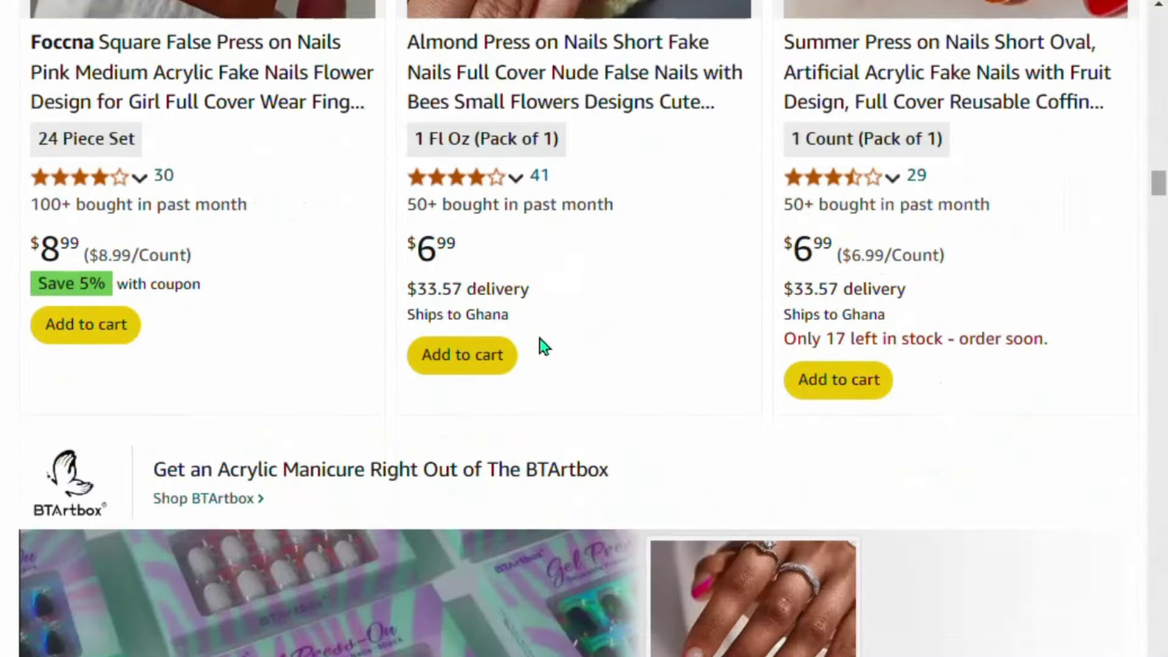
pyautogui.scroll(-8, 536, 331)
pyautogui.scroll(8, 539, 338)
pyautogui.scroll(-10, 562, 310)
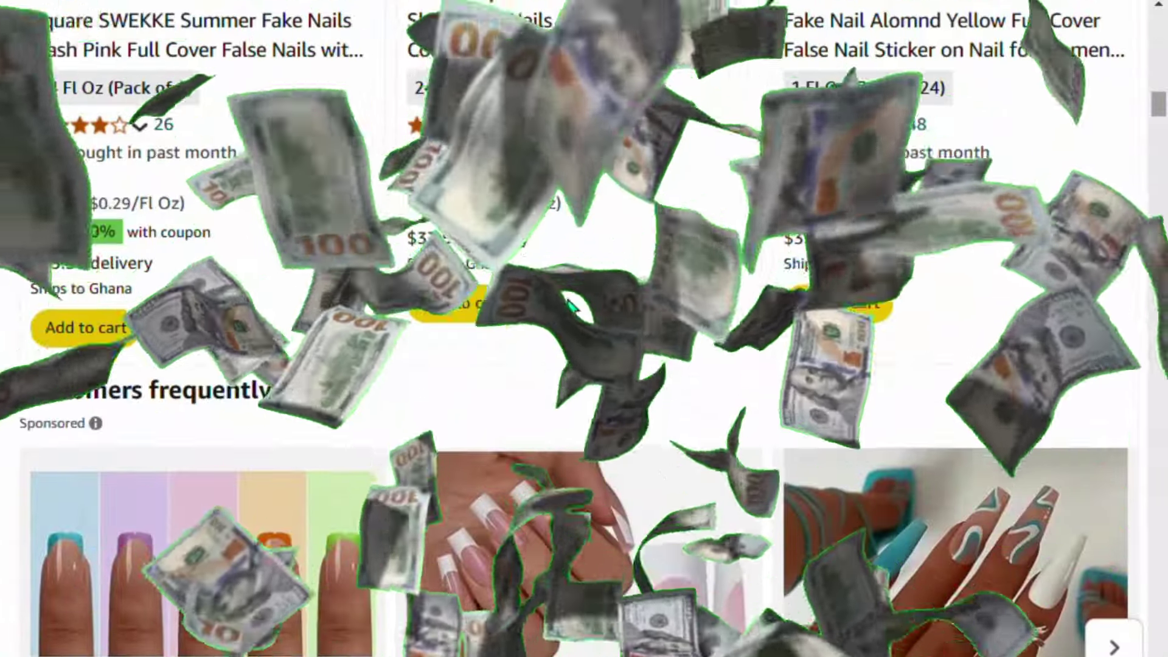
pyautogui.scroll(-12, 571, 307)
pyautogui.scroll(-8, 571, 309)
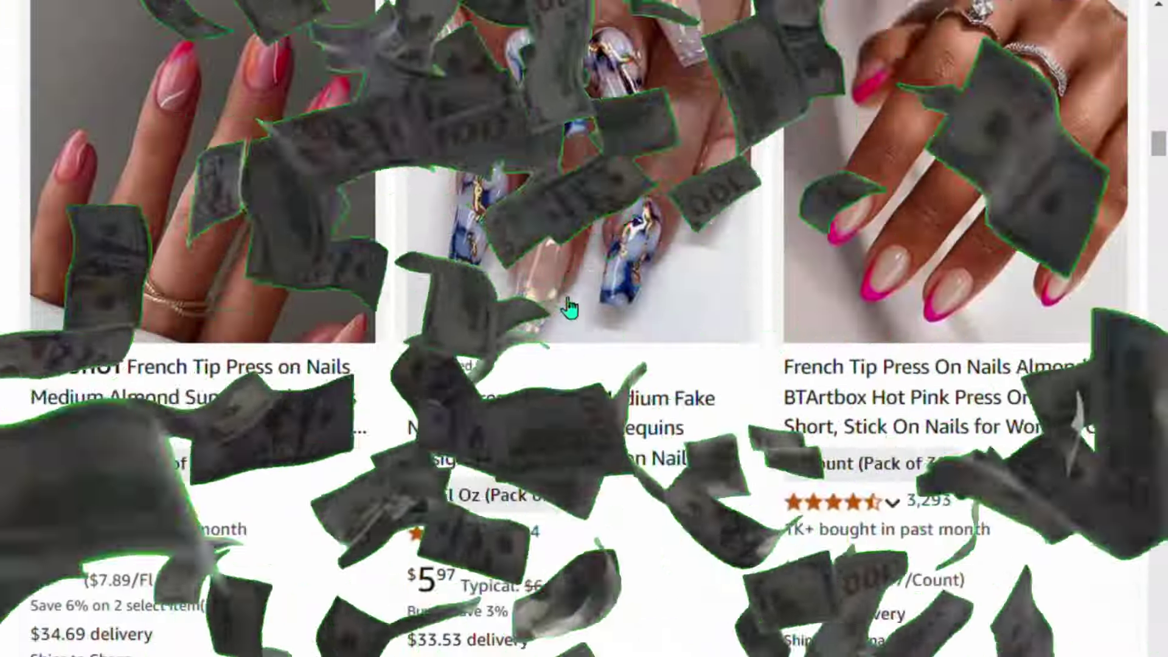
pyautogui.scroll(10, 576, 302)
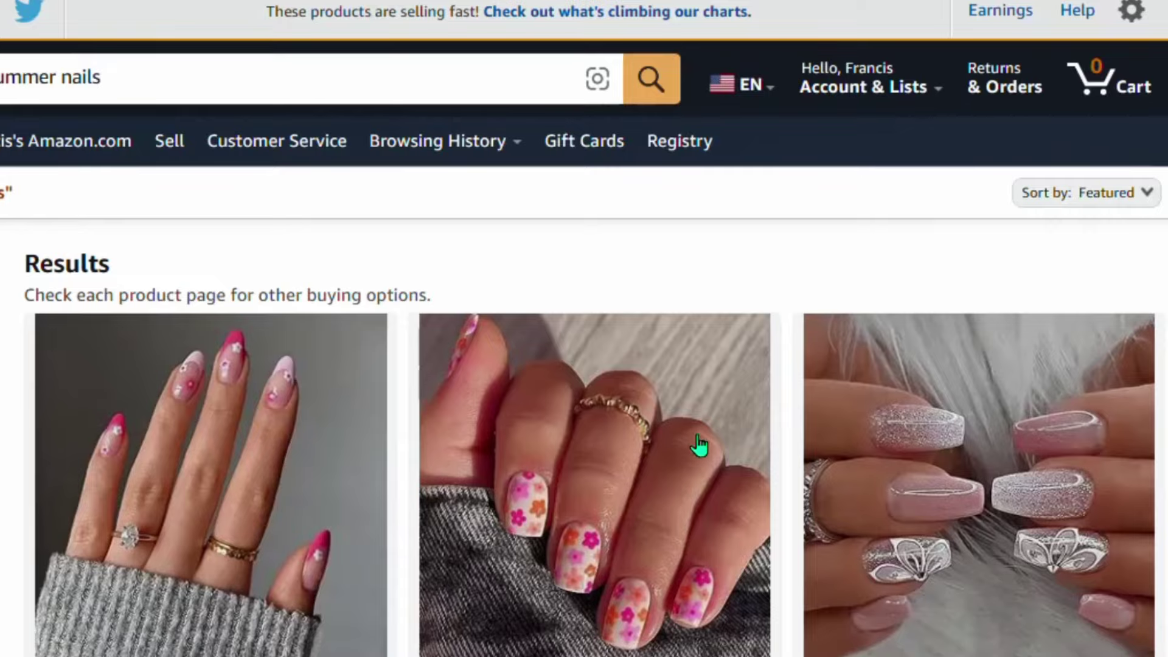
pyautogui.scroll(-6, 699, 446)
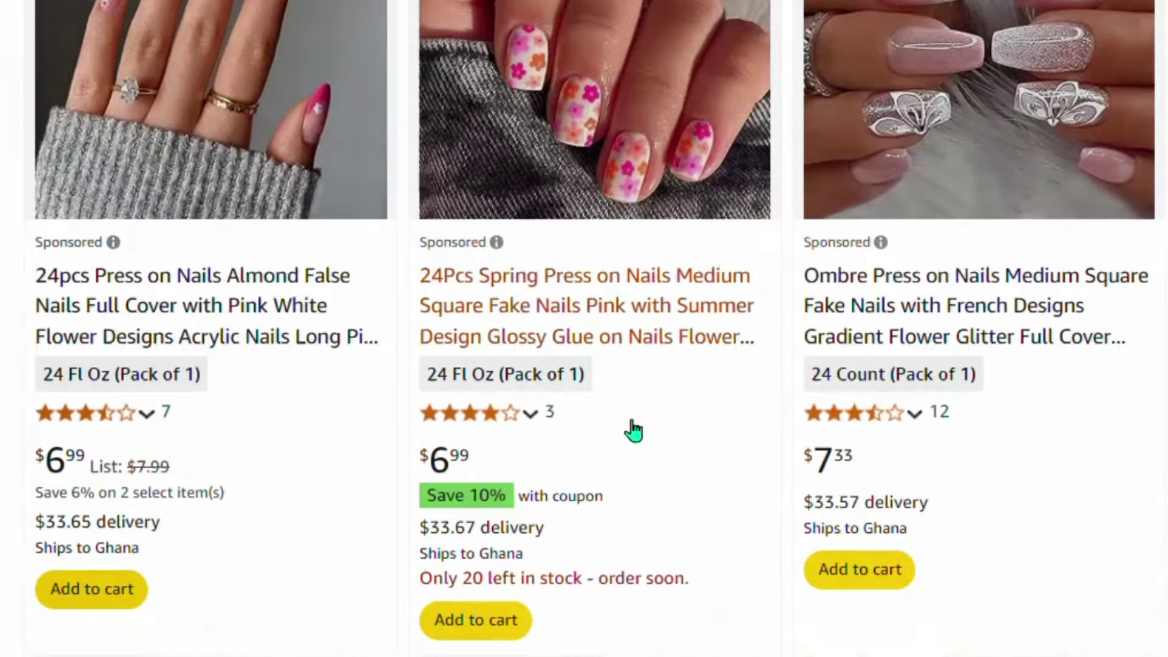
pyautogui.scroll(-15, 514, 387)
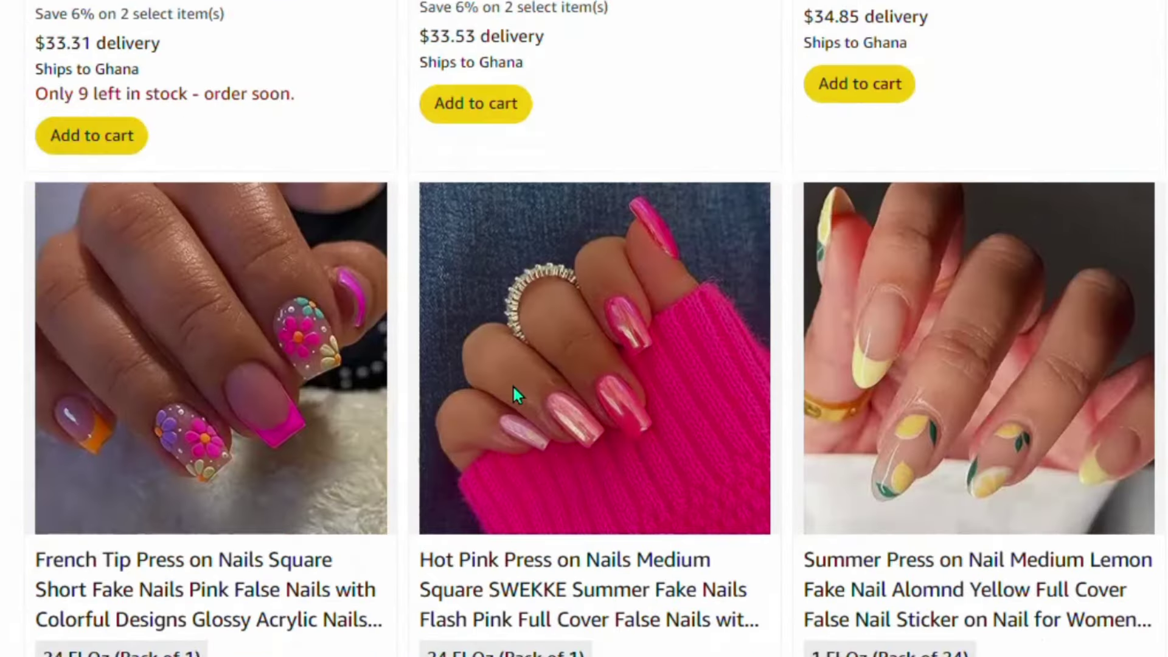
pyautogui.scroll(-20, 512, 385)
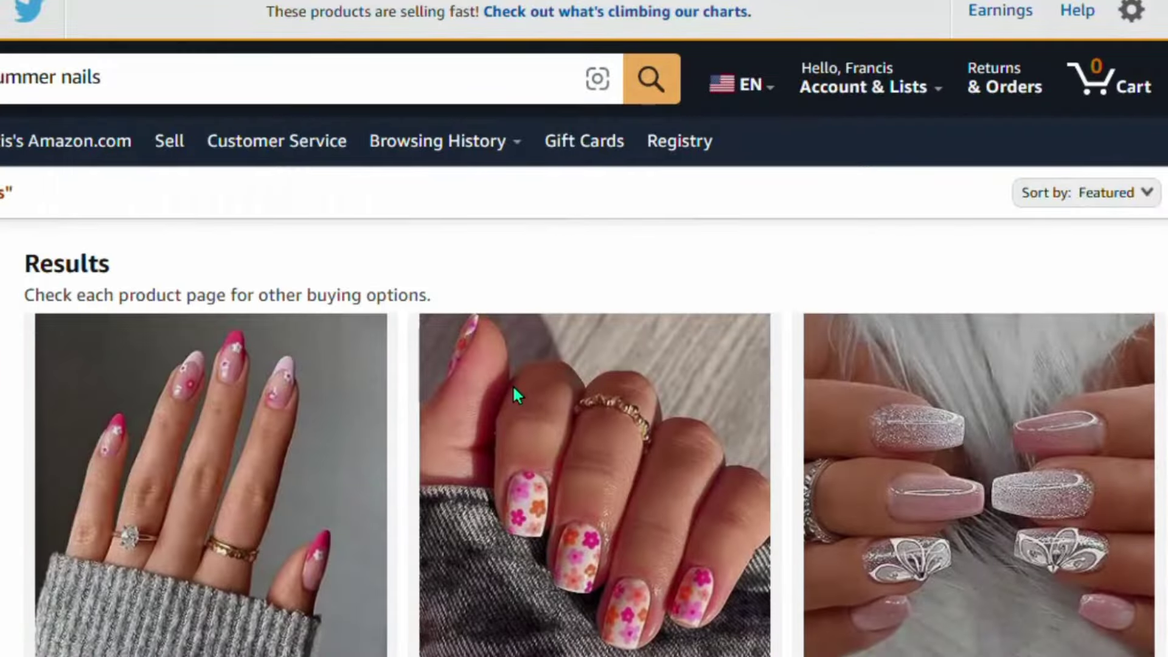
pyautogui.scroll(-6, 513, 387)
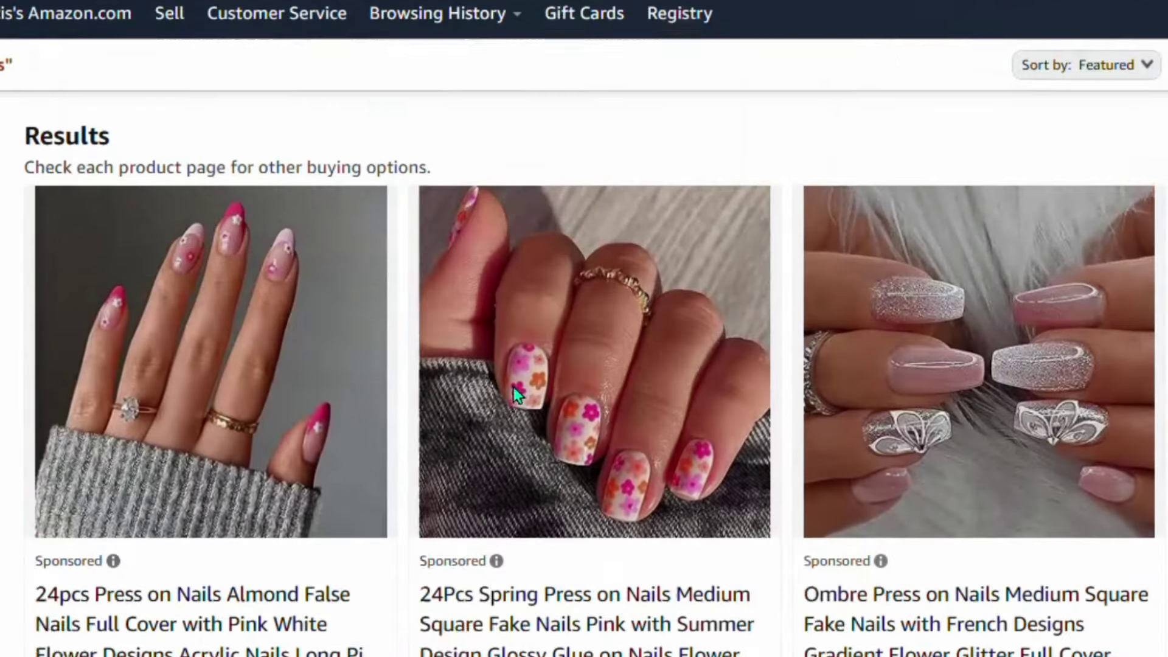
pyautogui.scroll(-7, 513, 387)
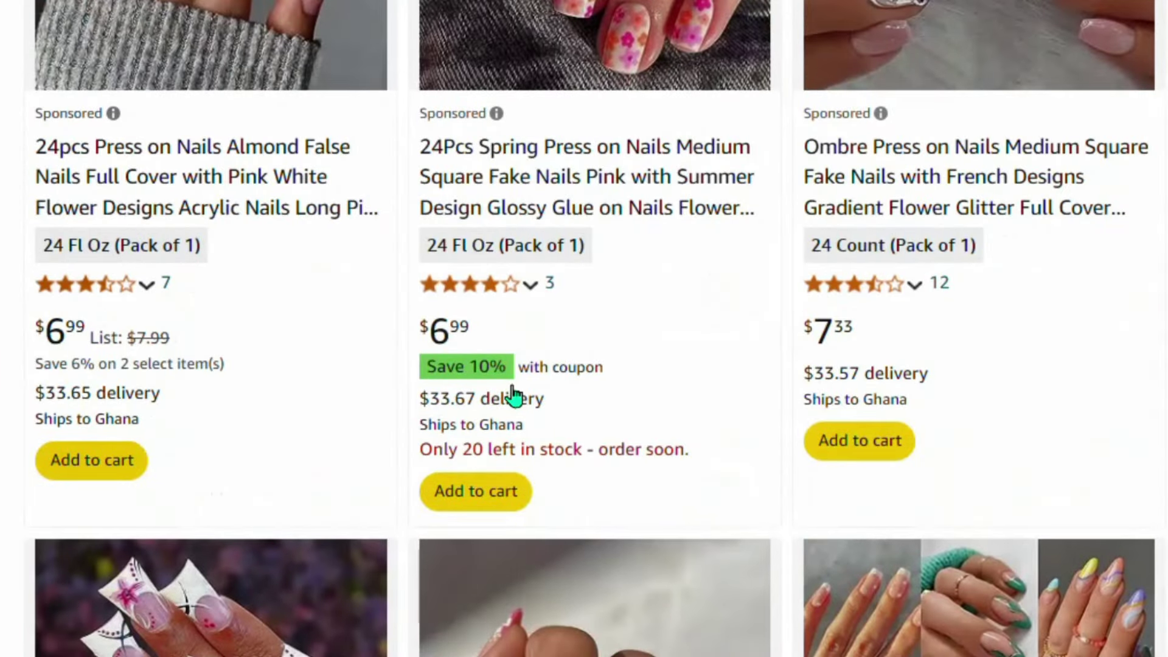
pyautogui.scroll(-10, 503, 565)
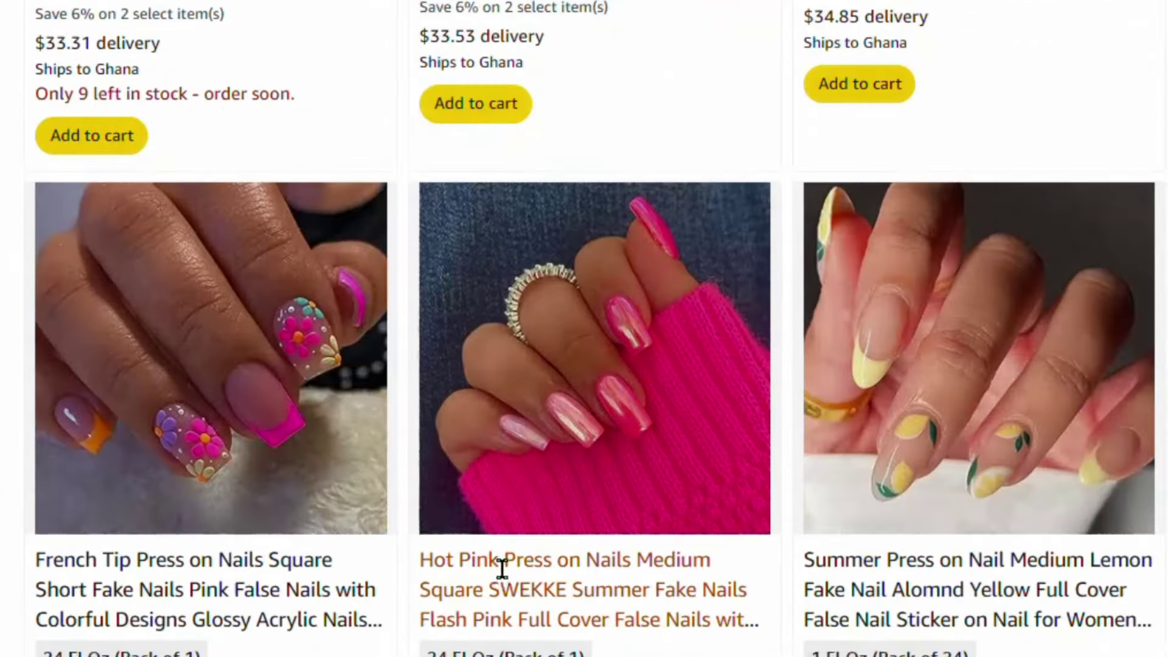
pyautogui.scroll(5, 503, 574)
pyautogui.scroll(-5, 503, 572)
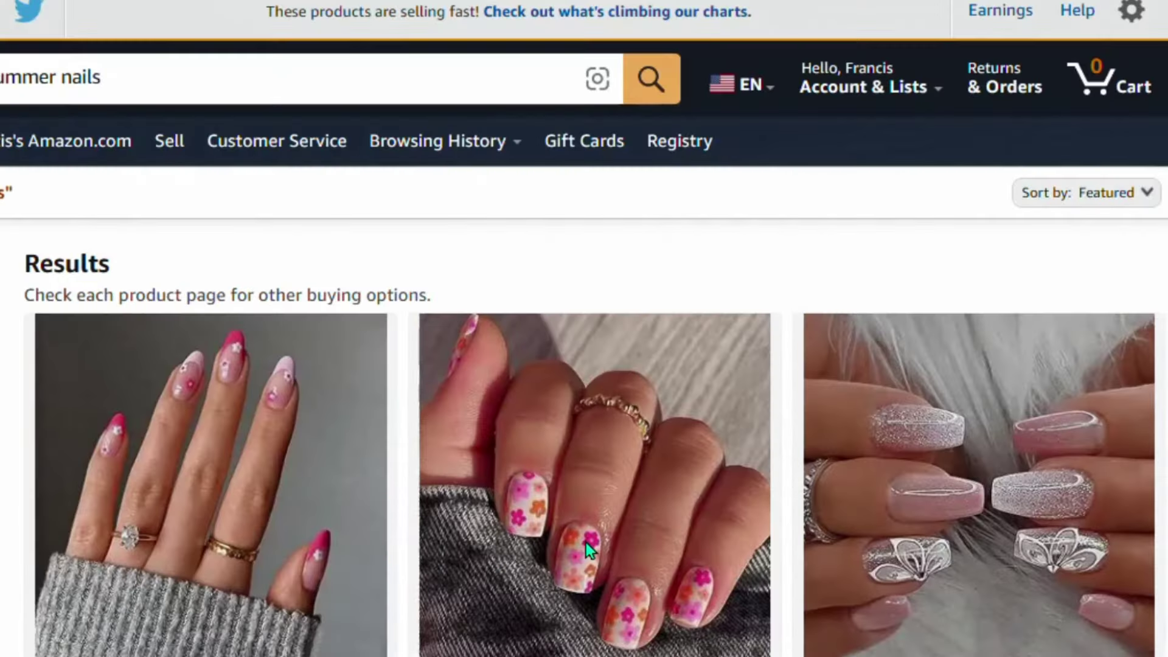
pyautogui.click(586, 542)
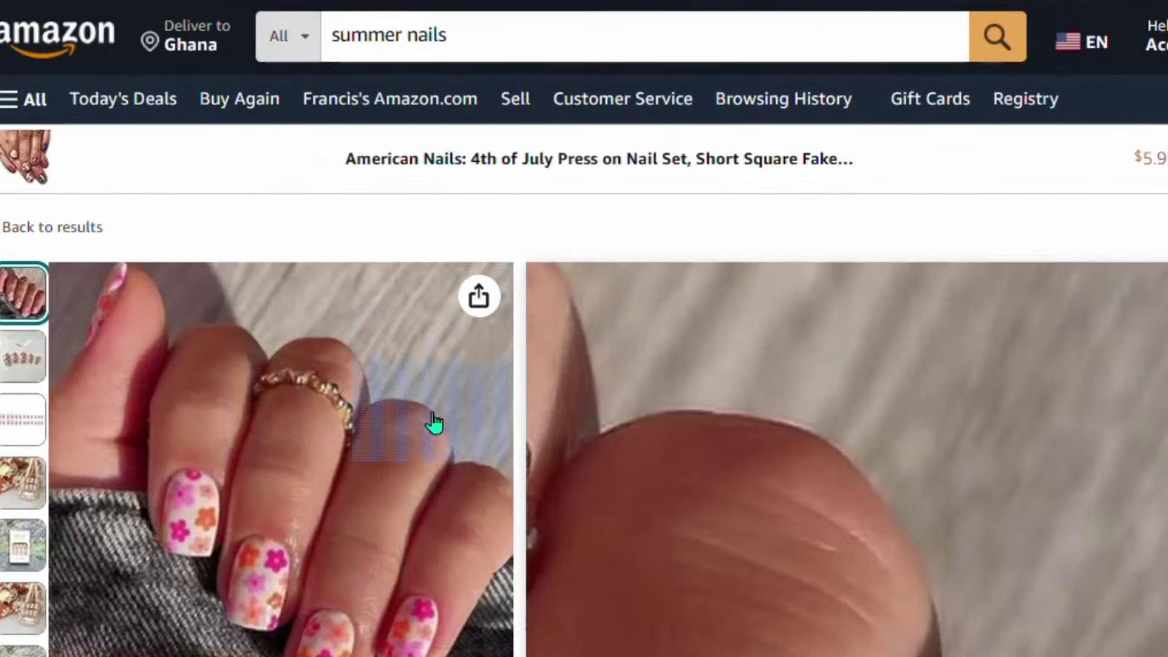
# - Enlarge the main photo of the $6.99 24Pcs Spring floral press-on nails listing
pyautogui.scroll(-5, 606, 181)
pyautogui.scroll(8, 693, 364)
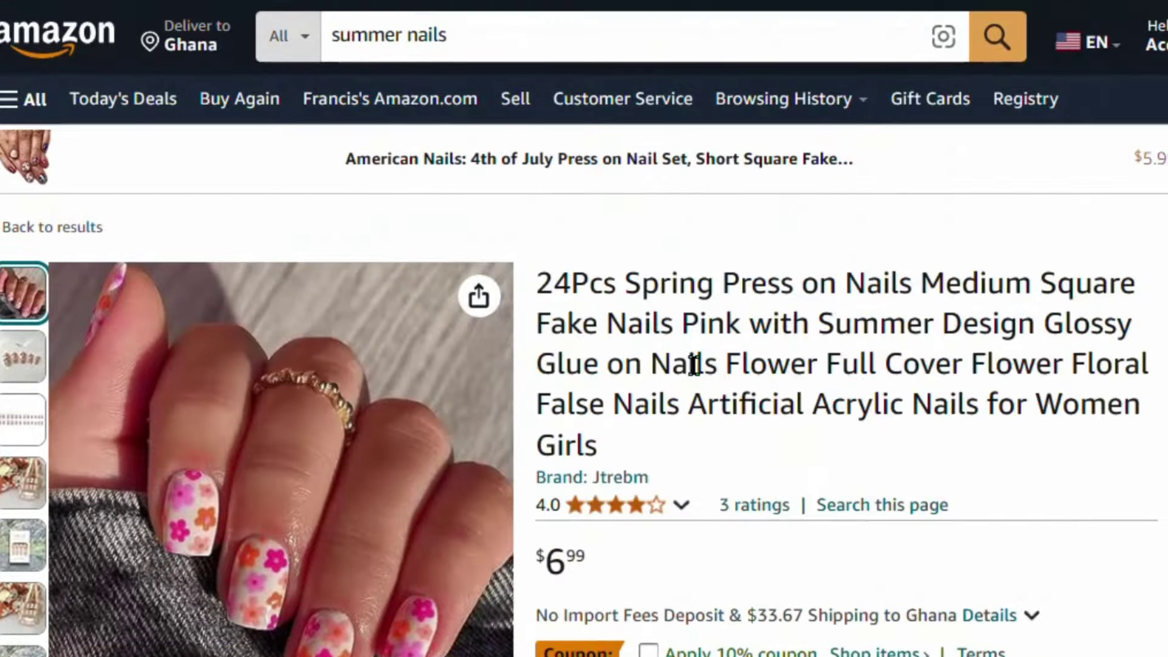
pyautogui.scroll(-12, 827, 400)
pyautogui.scroll(12, 772, 380)
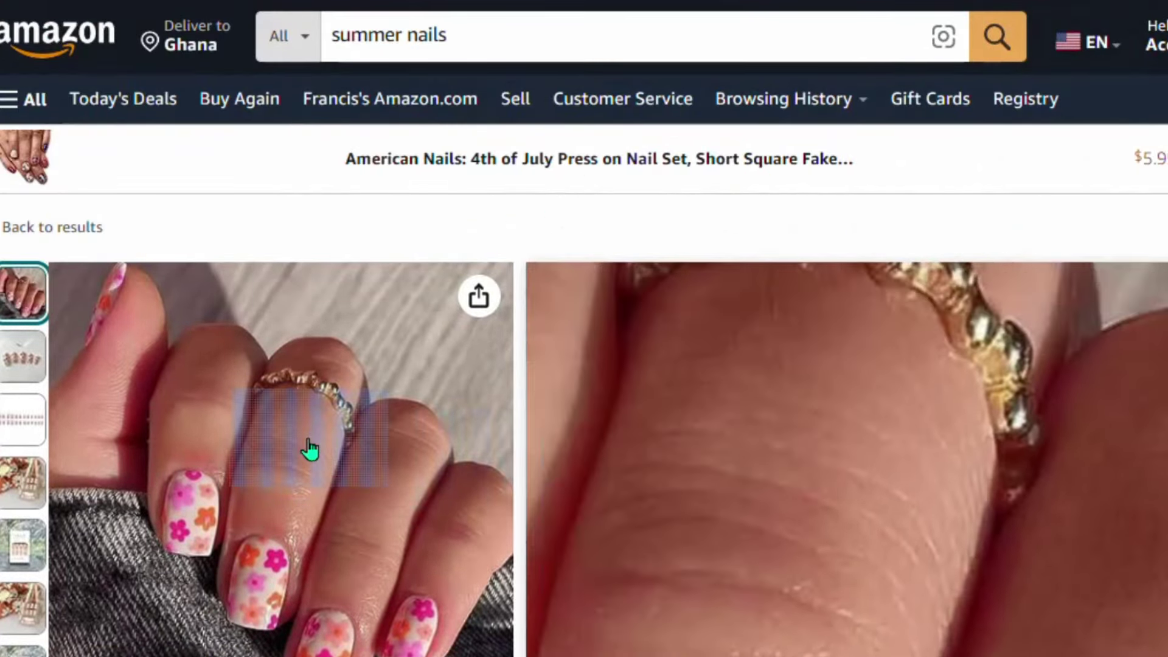
pyautogui.click(309, 445)
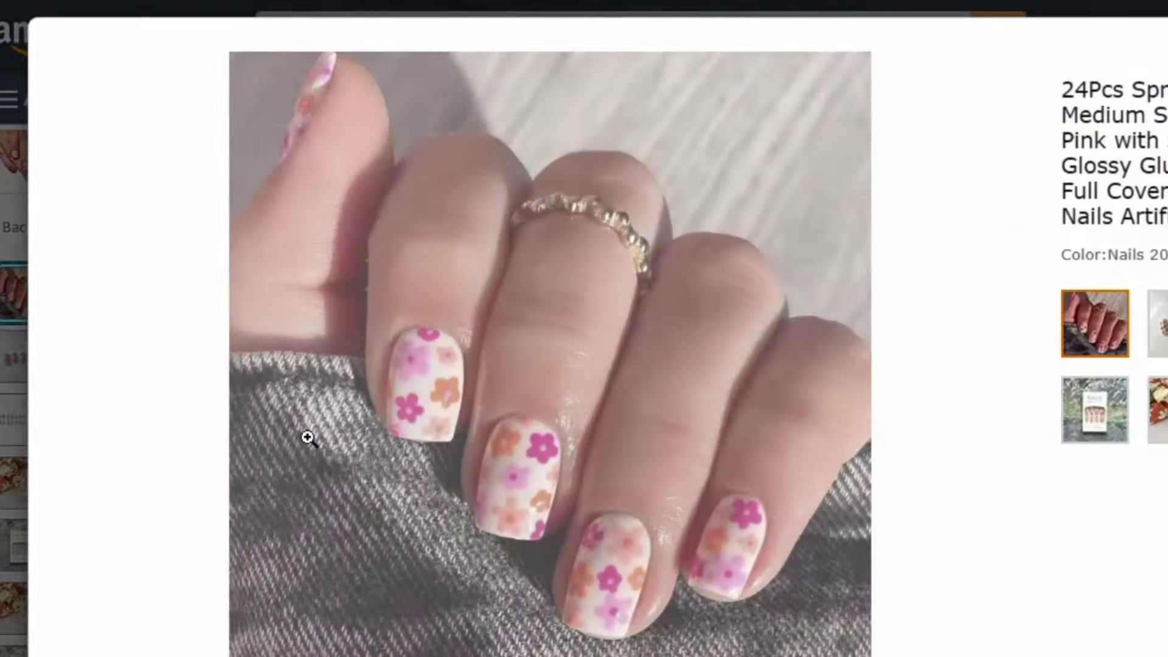
# - Save the enlarged floral nails photo as a JPEG and close the viewer
pyautogui.rightClick(623, 233)
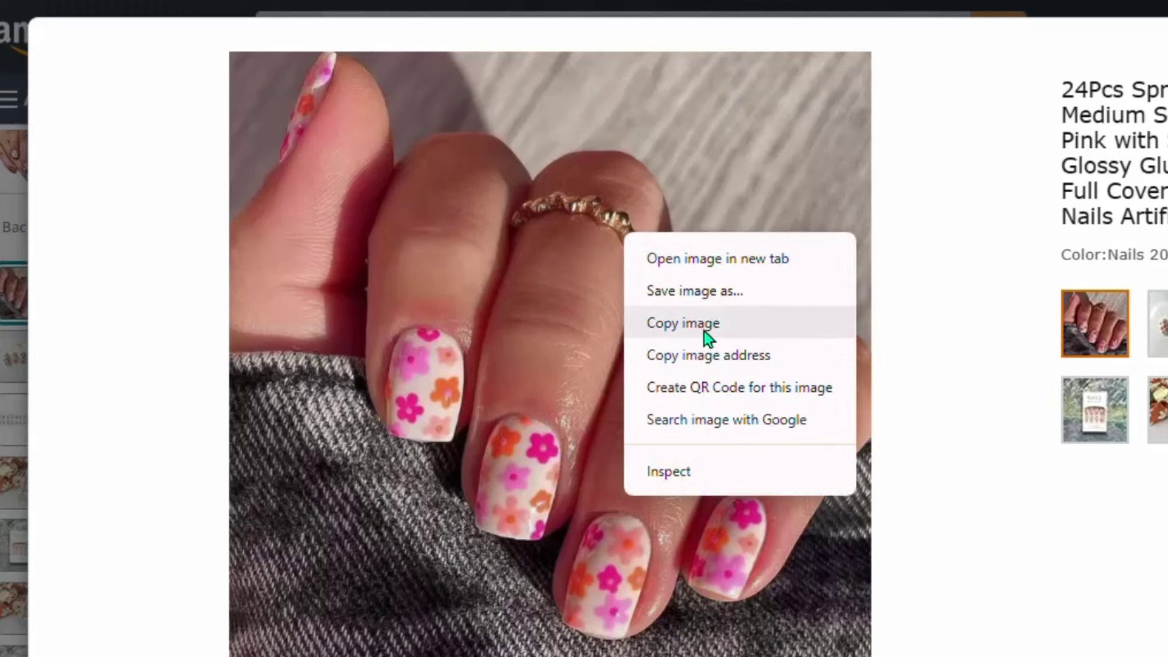
pyautogui.click(710, 292)
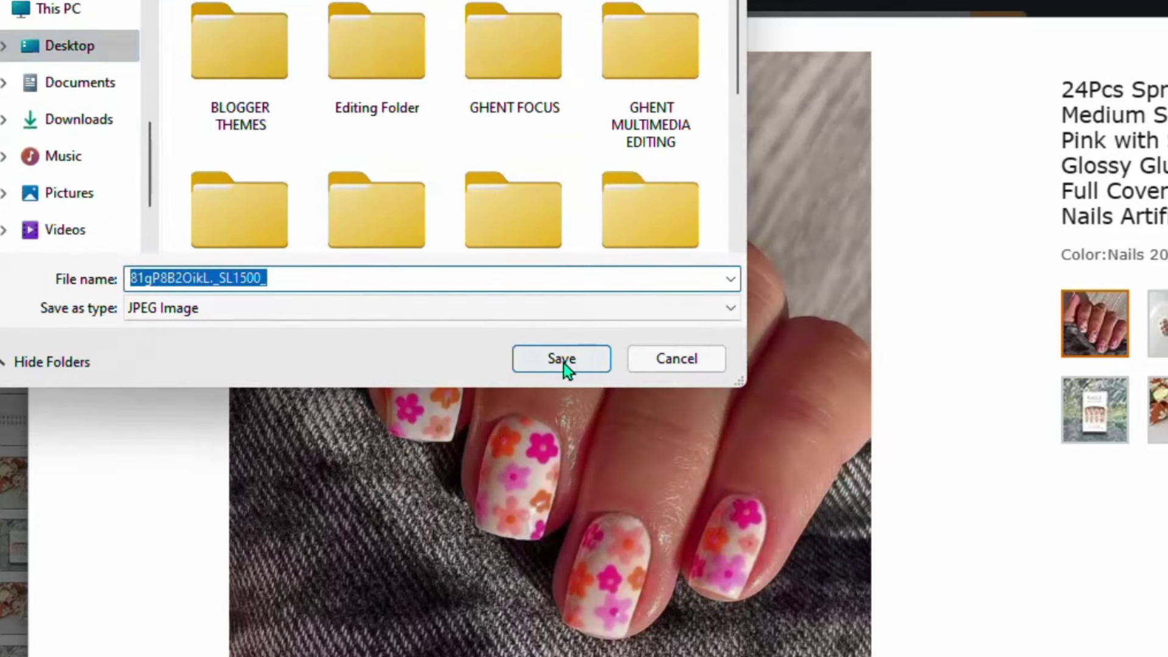
pyautogui.click(563, 359)
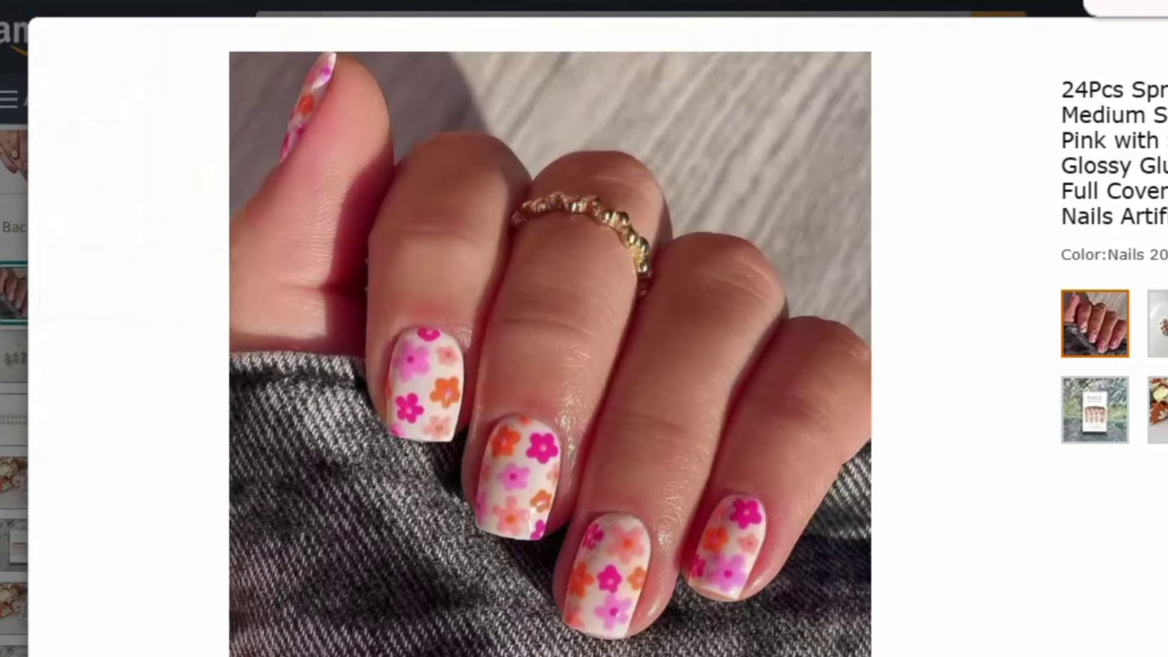
pyautogui.press('Escape')
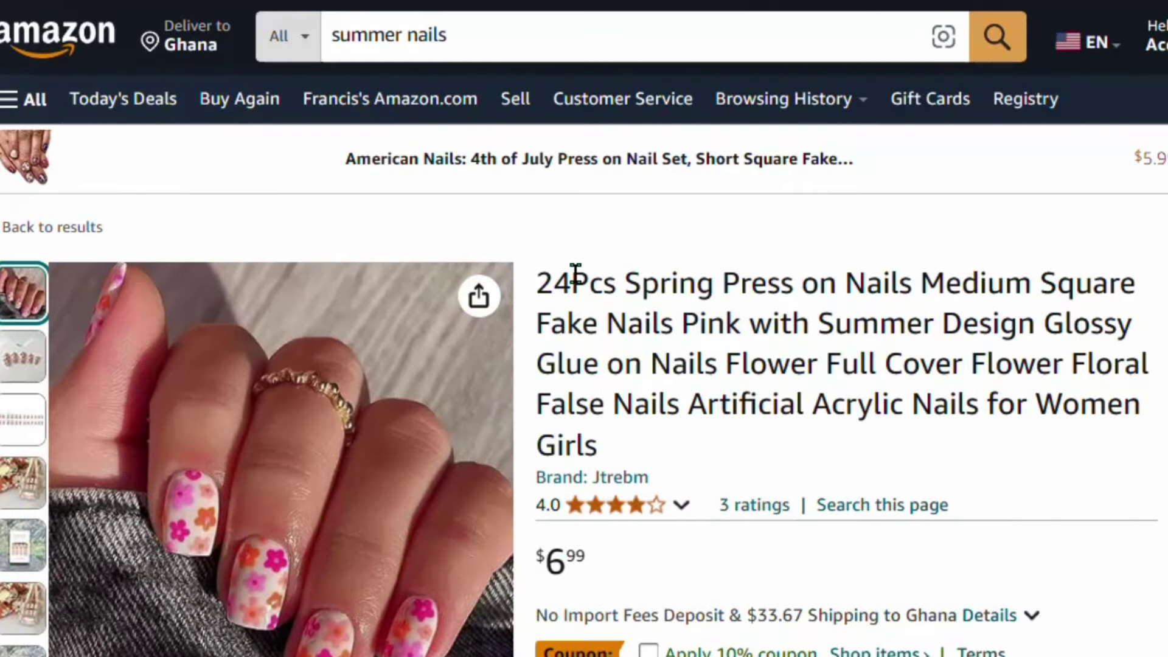
# - Copy the product's full title and switch to Gemini's prompt box
pyautogui.moveTo(538, 281); pyautogui.dragTo(1038, 322)
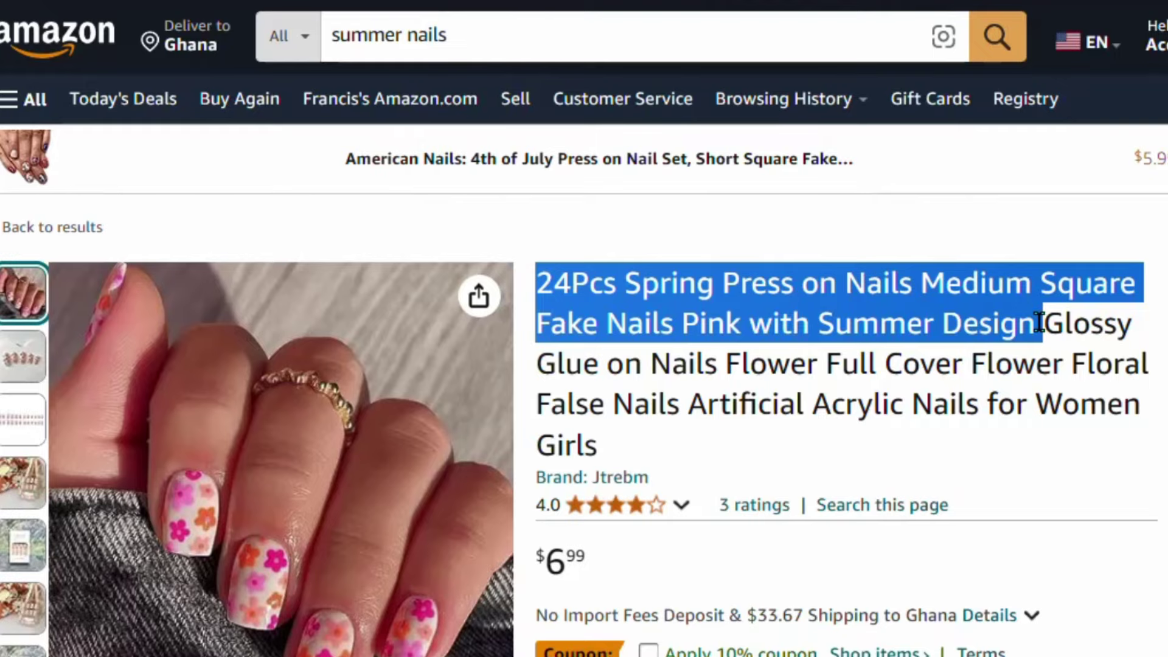
pyautogui.click(1039, 322)
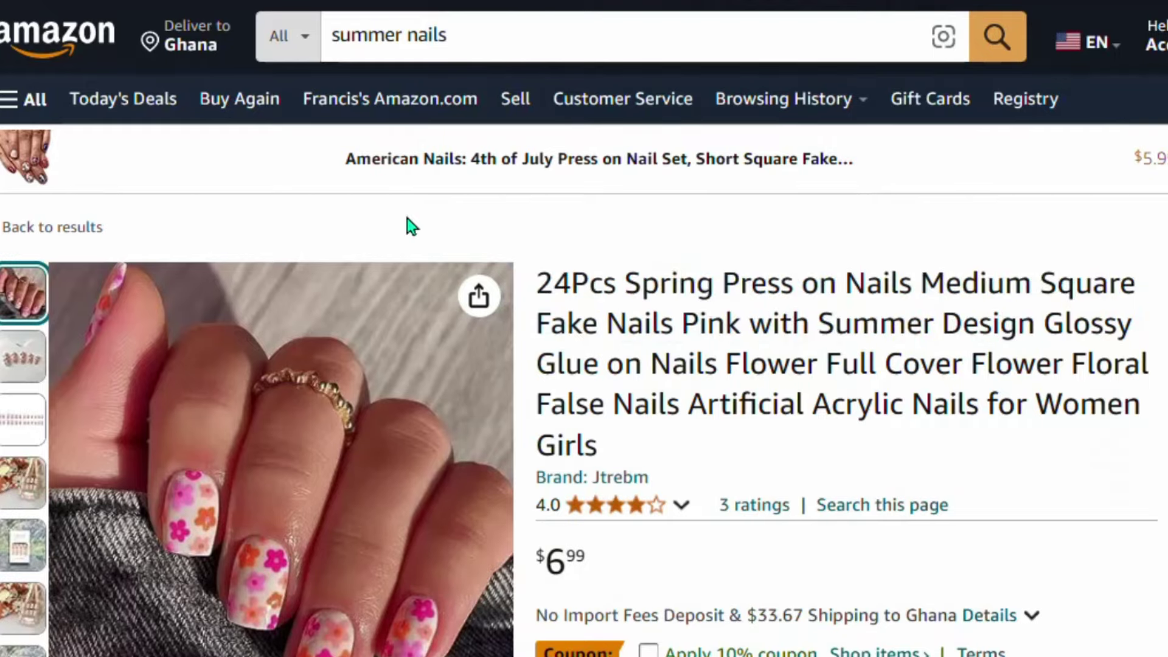
pyautogui.tripleClick(544, 274)
pyautogui.hotkey('ctrl', 'c')
pyautogui.rightClick(683, 326)
pyautogui.click(764, 47)
pyautogui.hotkey('ctrl', 'Tab')
pyautogui.click(605, 583)
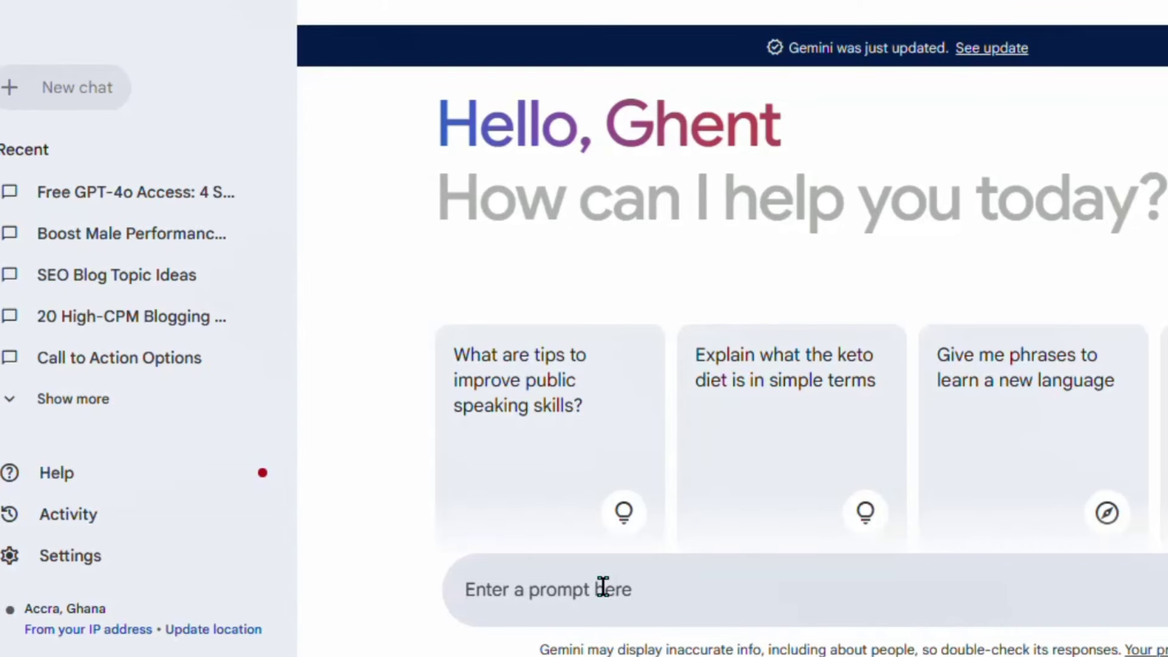
# - Ask Gemini to 'Write catchy titles for me to sell' the pasted 24Pcs Spring Press on Nails title
pyautogui.write('Wr')
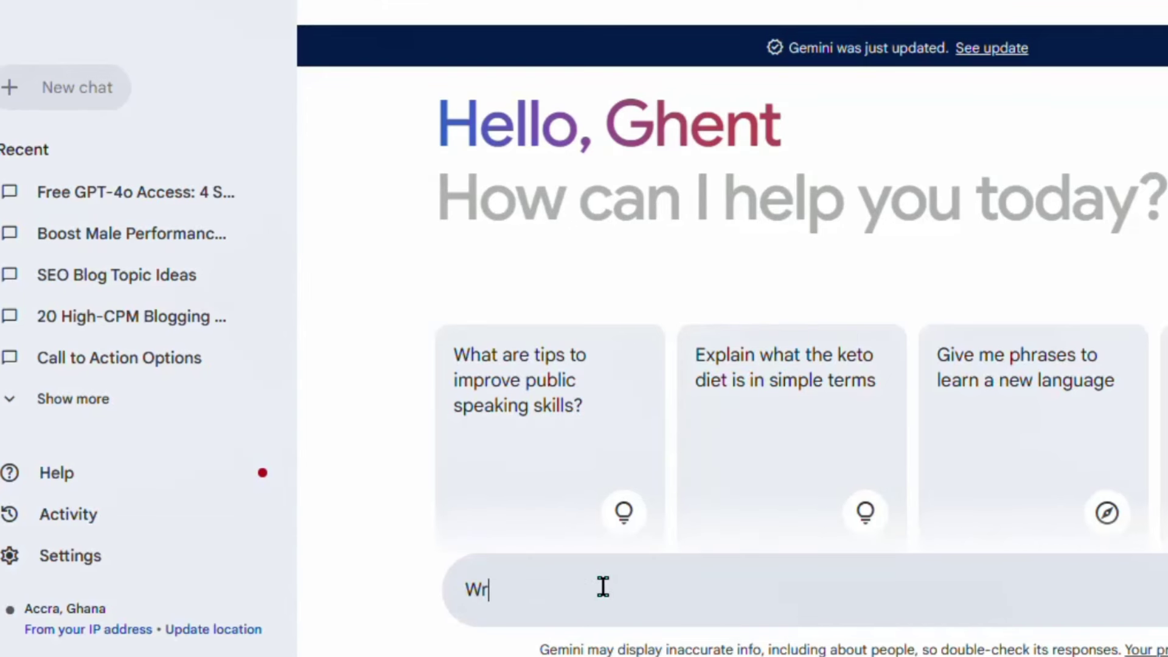
pyautogui.write('ite cat')
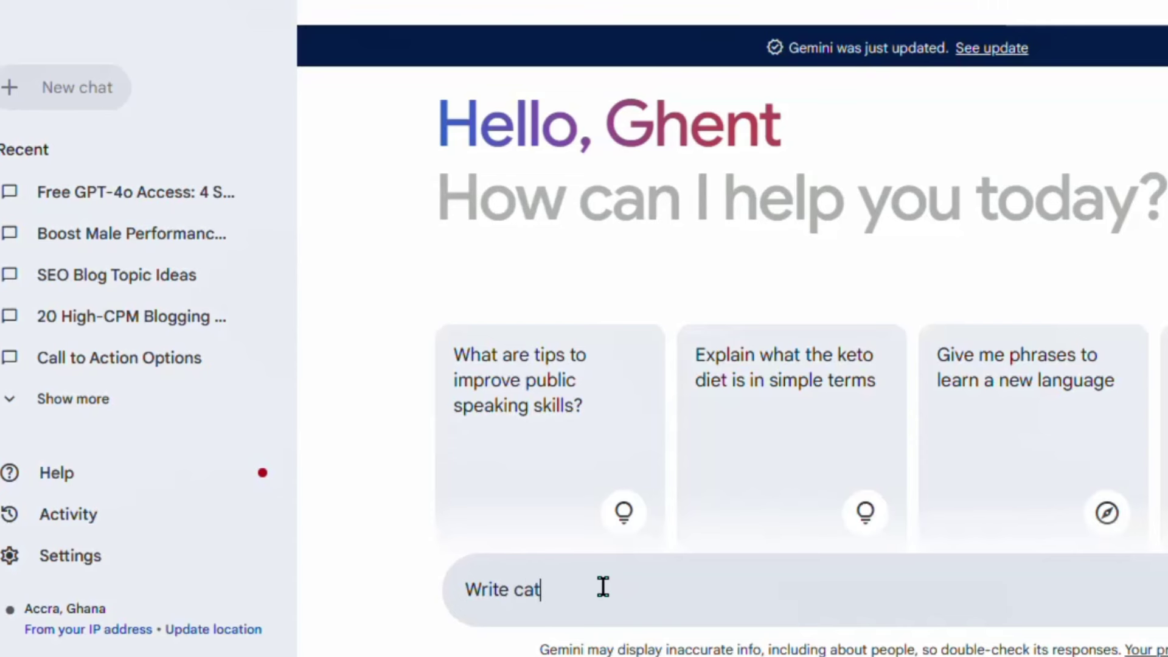
pyautogui.write('chy titles form')
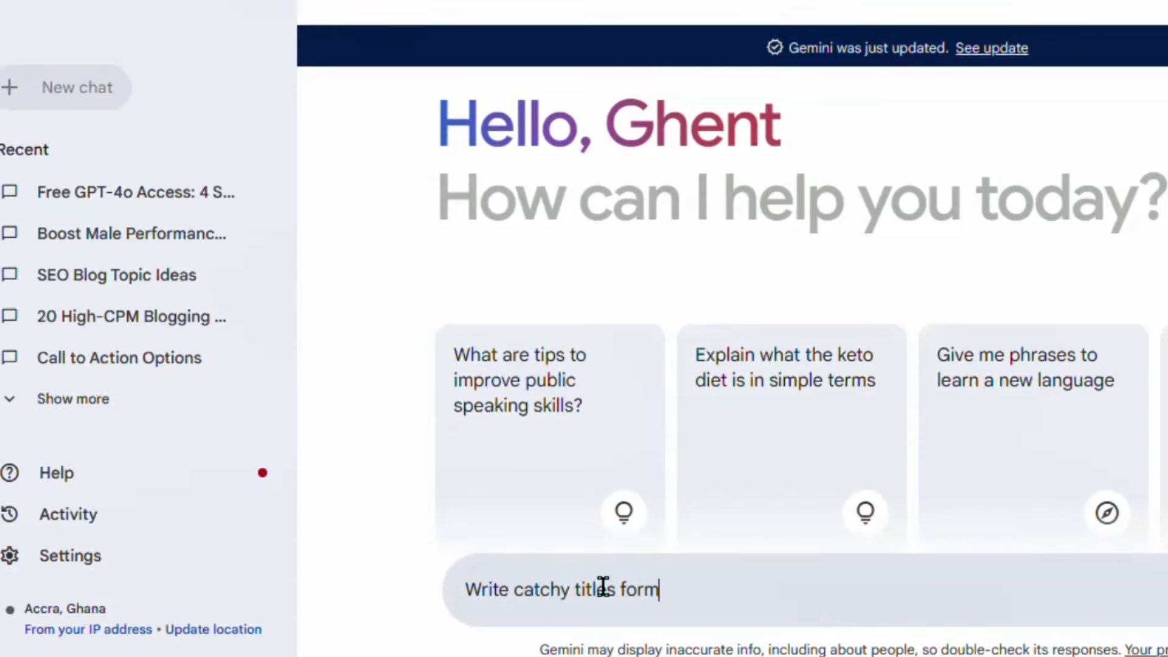
pyautogui.press('BackSpace')
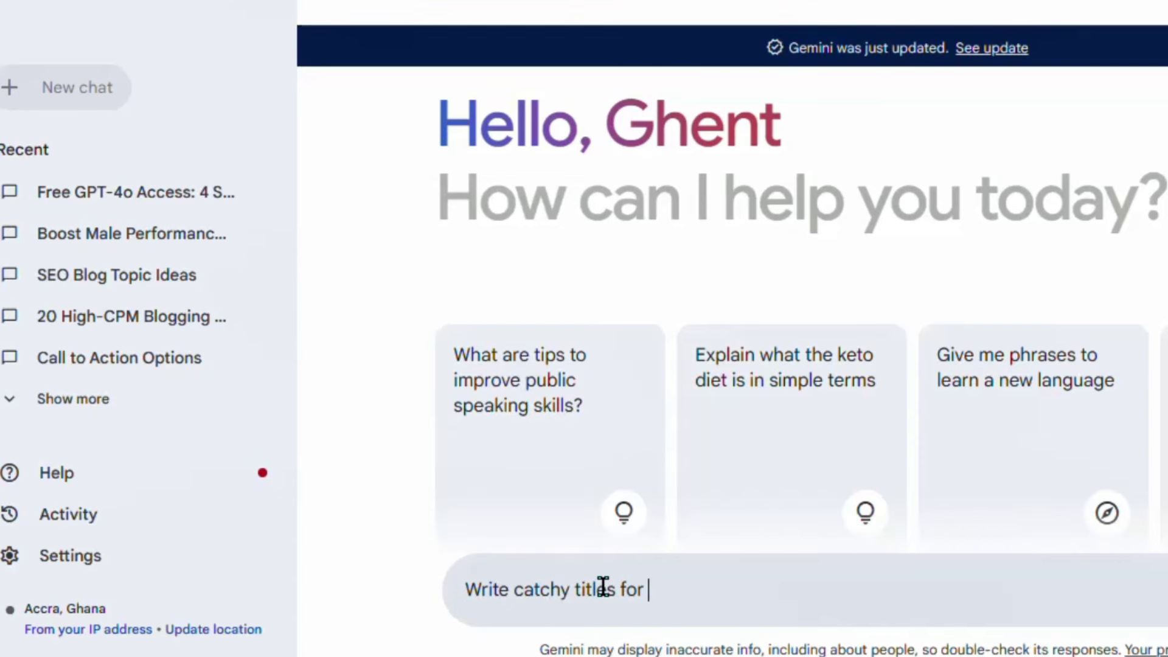
pyautogui.write('me to sell "')
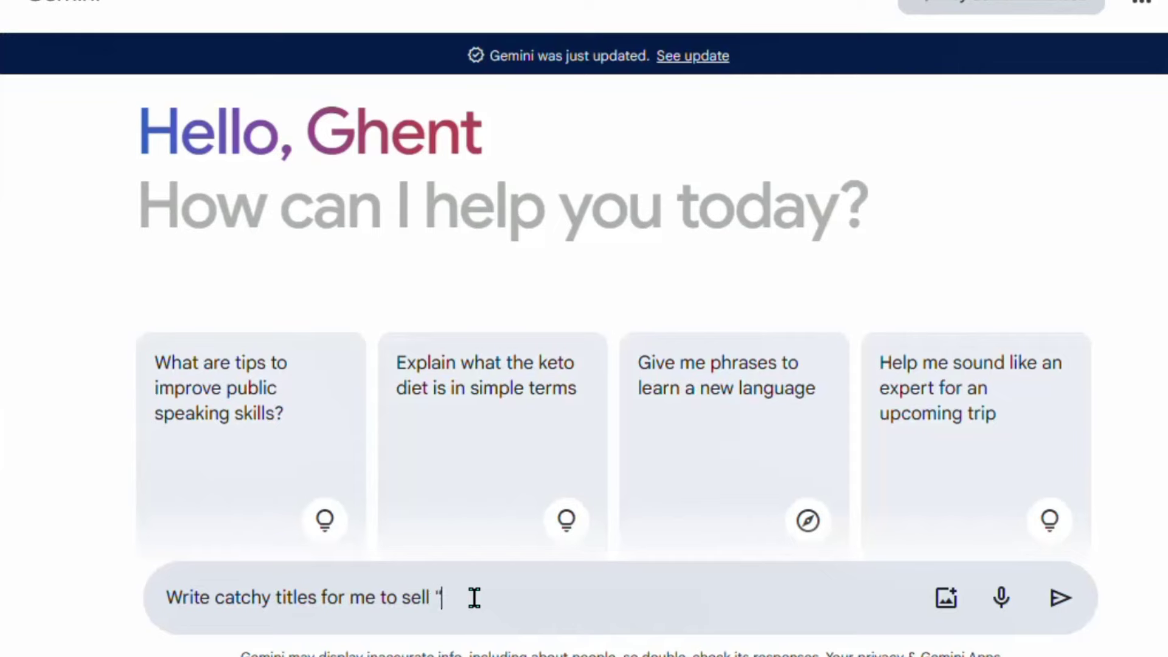
pyautogui.rightClick(473, 597)
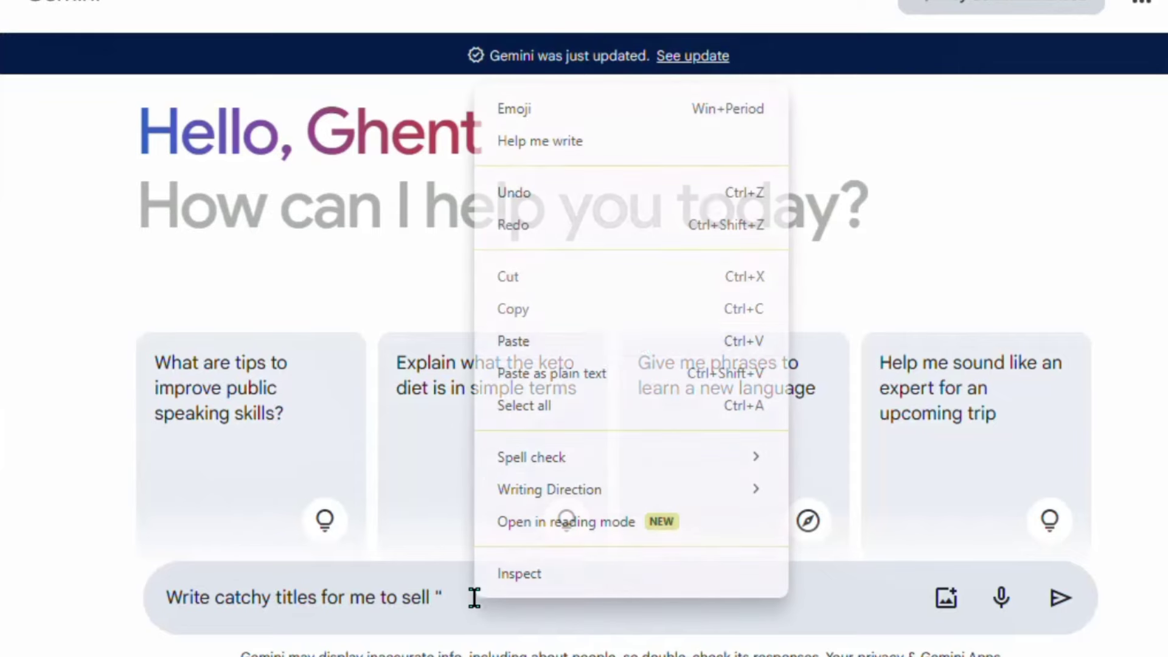
pyautogui.click(629, 333)
pyautogui.press('Return')
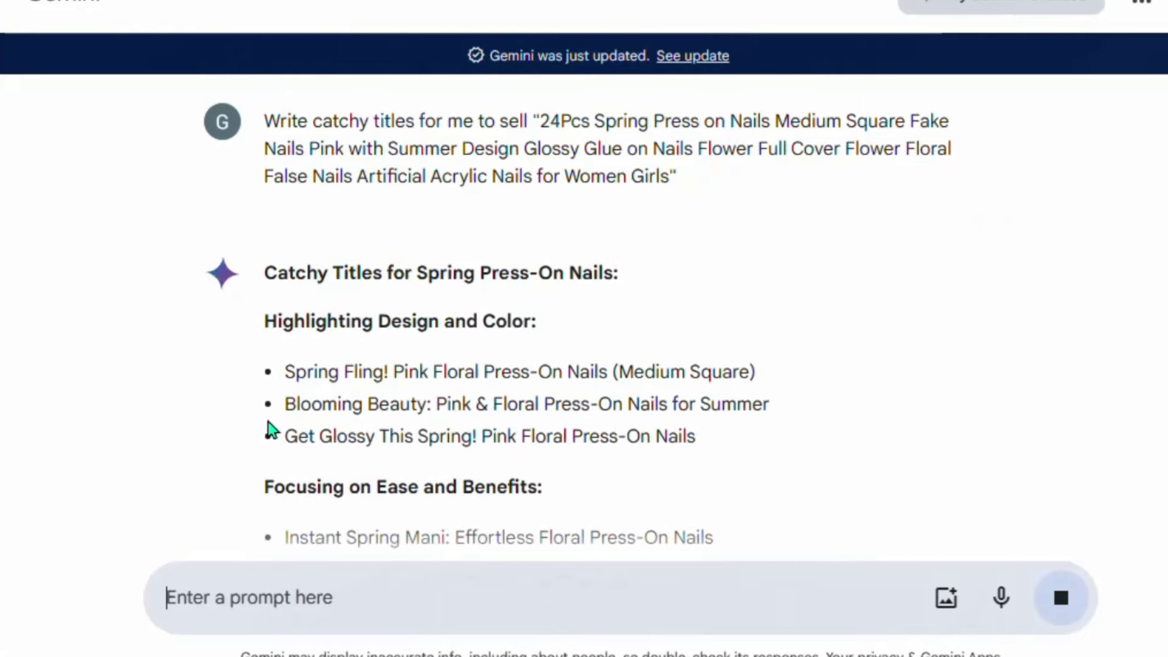
# - Select and copy the 'Blooming Beauty: Pink & Floral Press-On Nails for Summer' suggestion line
pyautogui.scroll(-7, 404, 412)
pyautogui.scroll(7, 385, 313)
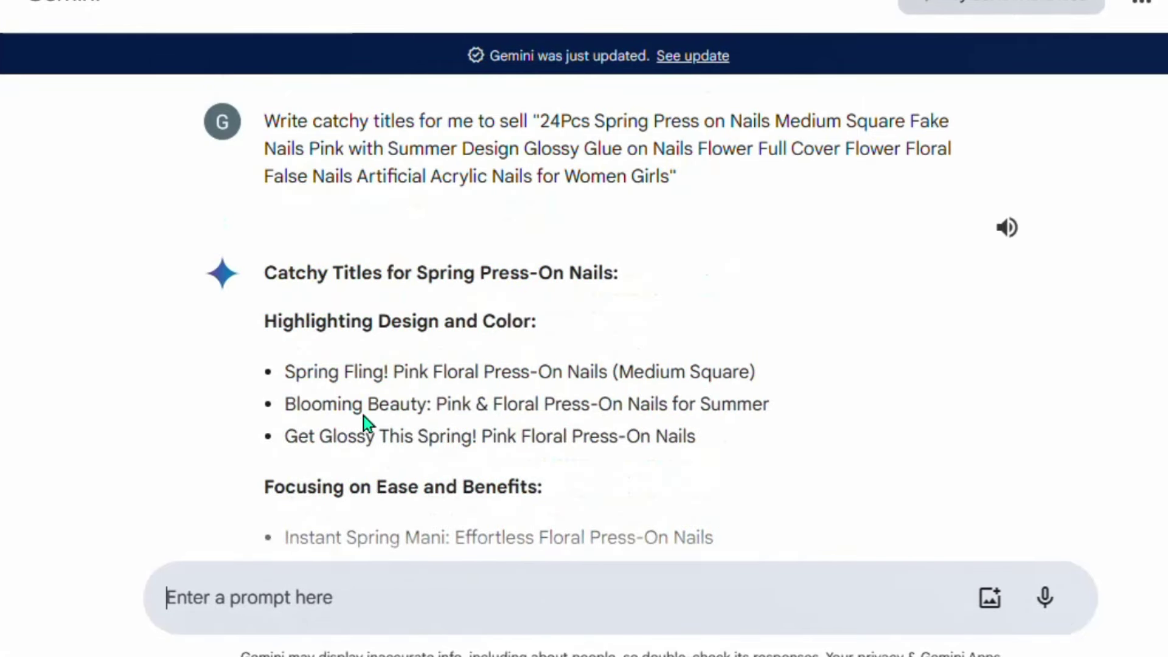
pyautogui.scroll(-10, 456, 413)
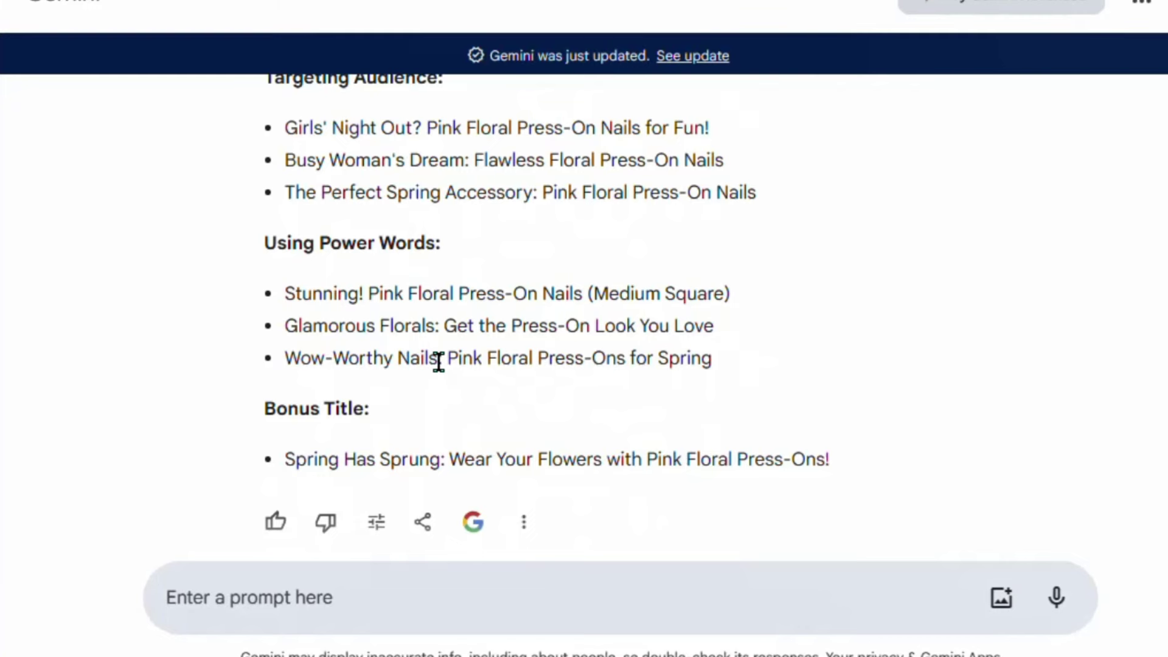
pyautogui.scroll(10, 450, 371)
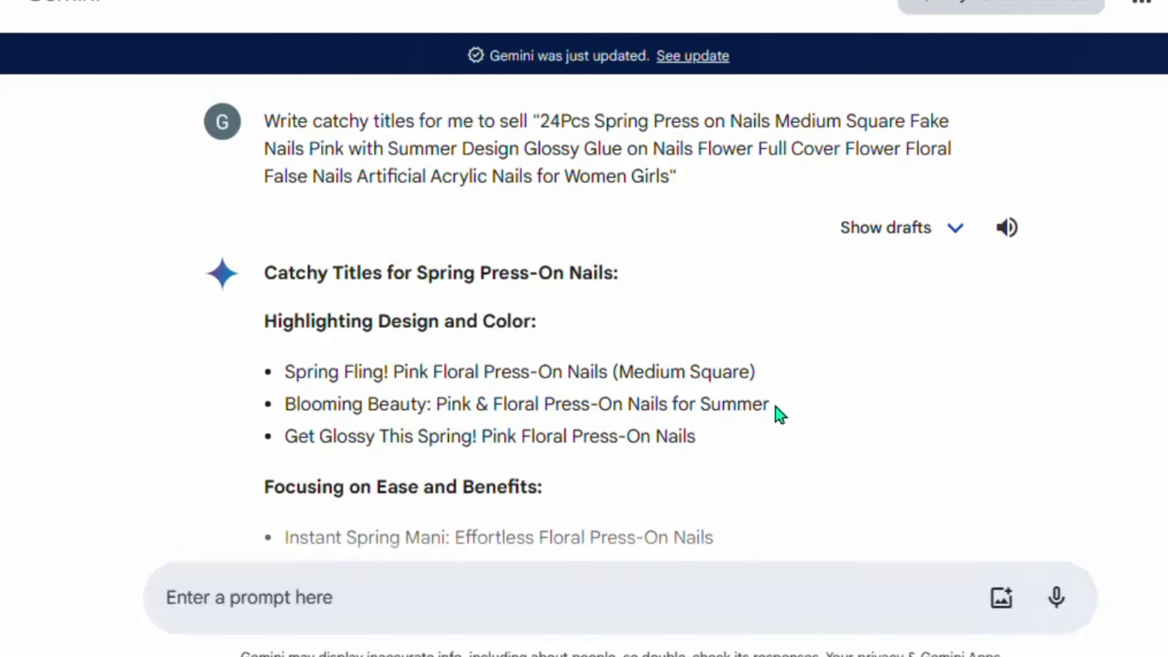
pyautogui.moveTo(774, 406); pyautogui.dragTo(695, 400)
pyautogui.click(690, 395)
pyautogui.moveTo(773, 405); pyautogui.dragTo(280, 402)
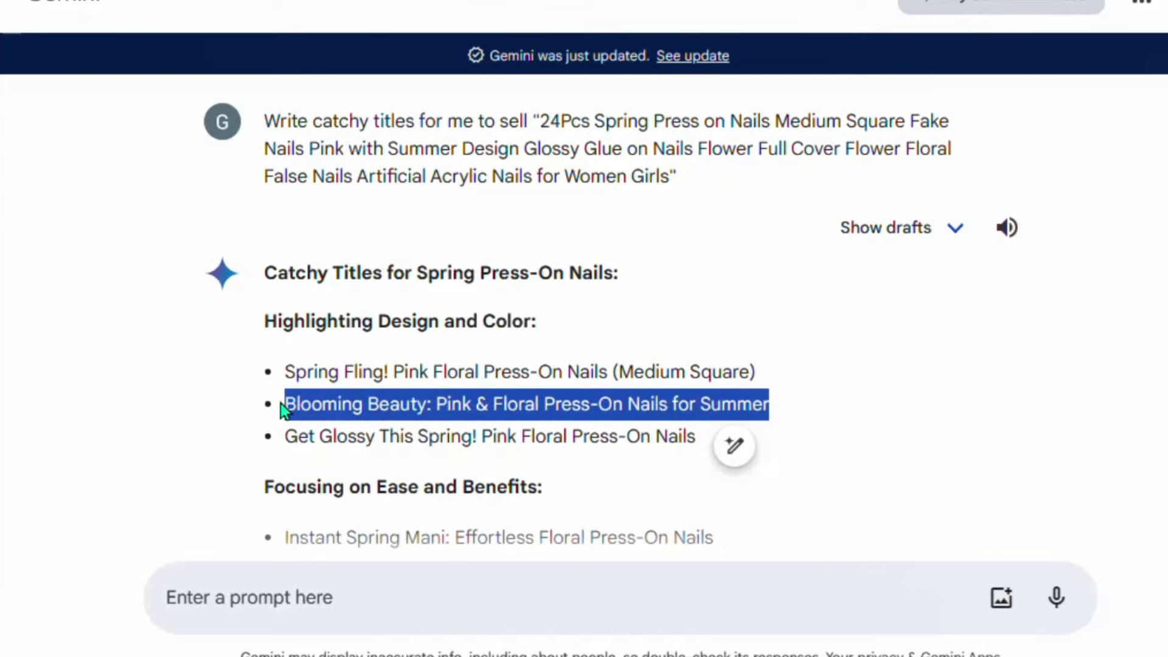
pyautogui.rightClick(299, 401)
pyautogui.click(409, 176)
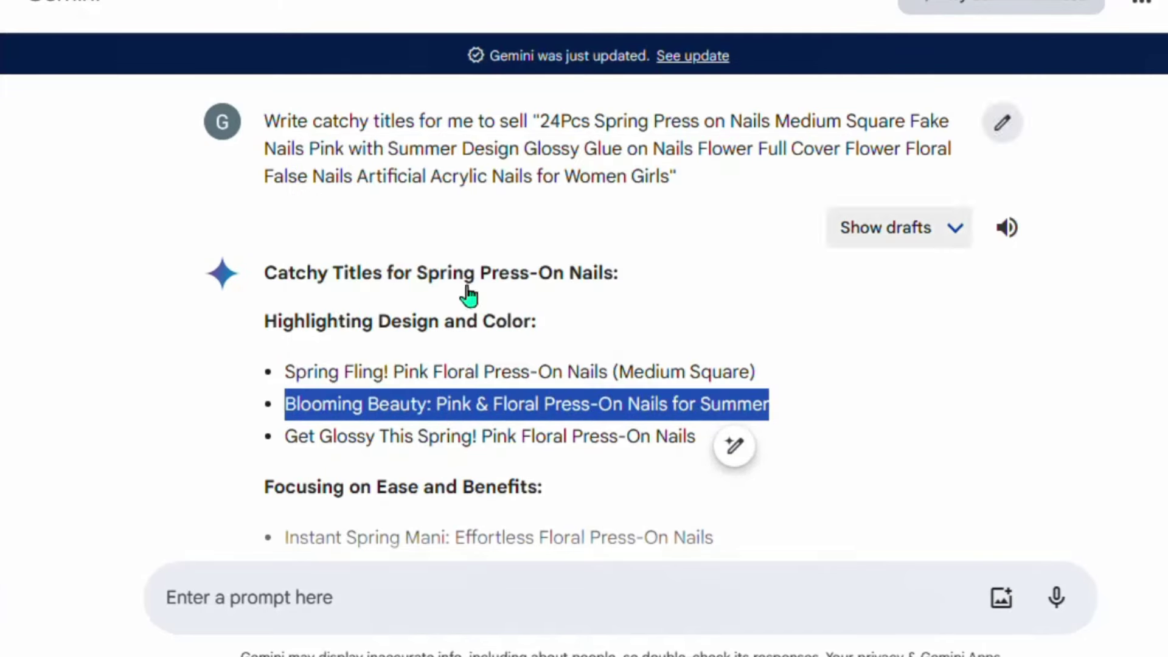
pyautogui.rightClick(467, 402)
pyautogui.click(506, 162)
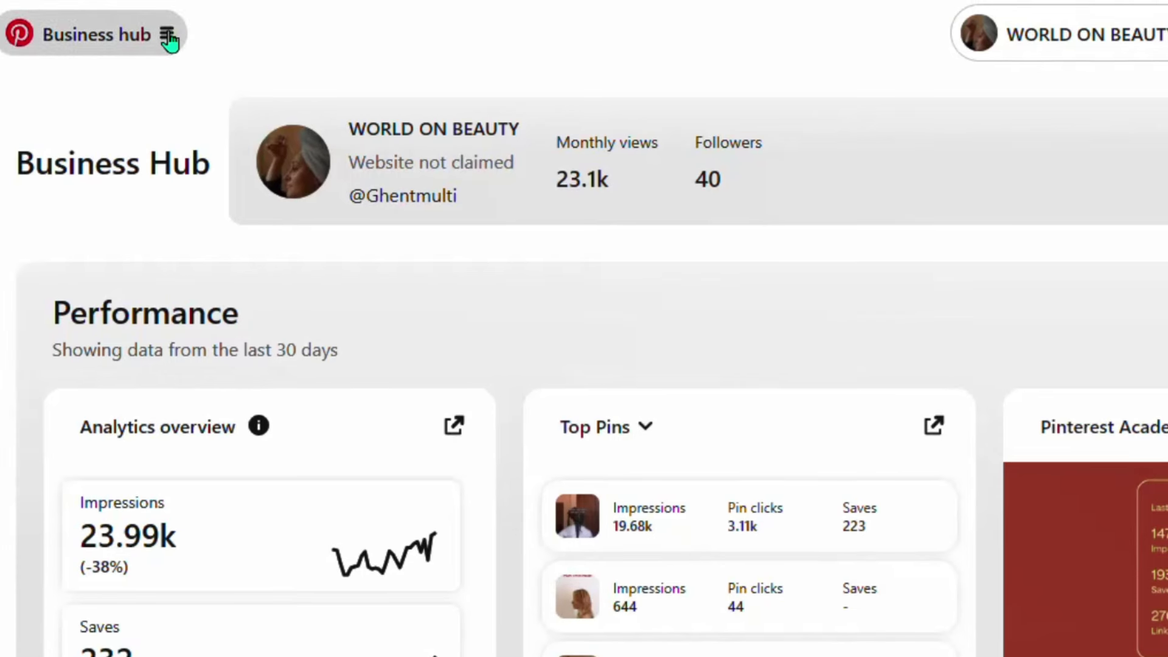
# - Create a new pin and upload the floral press-on nails photo
pyautogui.click(168, 37)
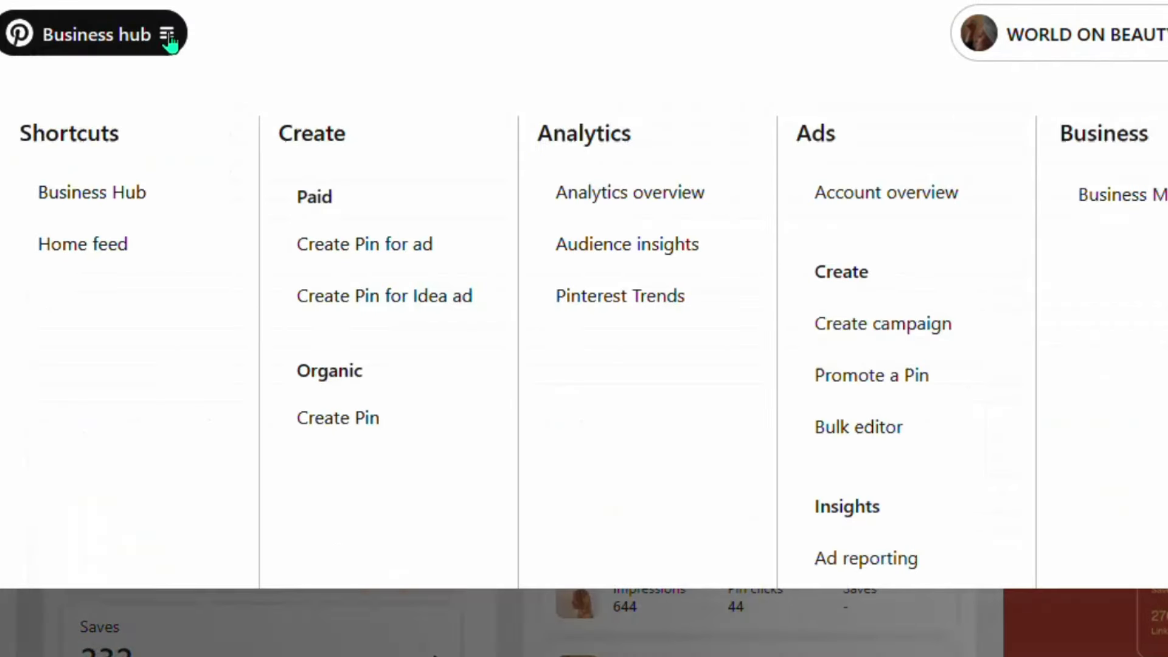
pyautogui.click(385, 424)
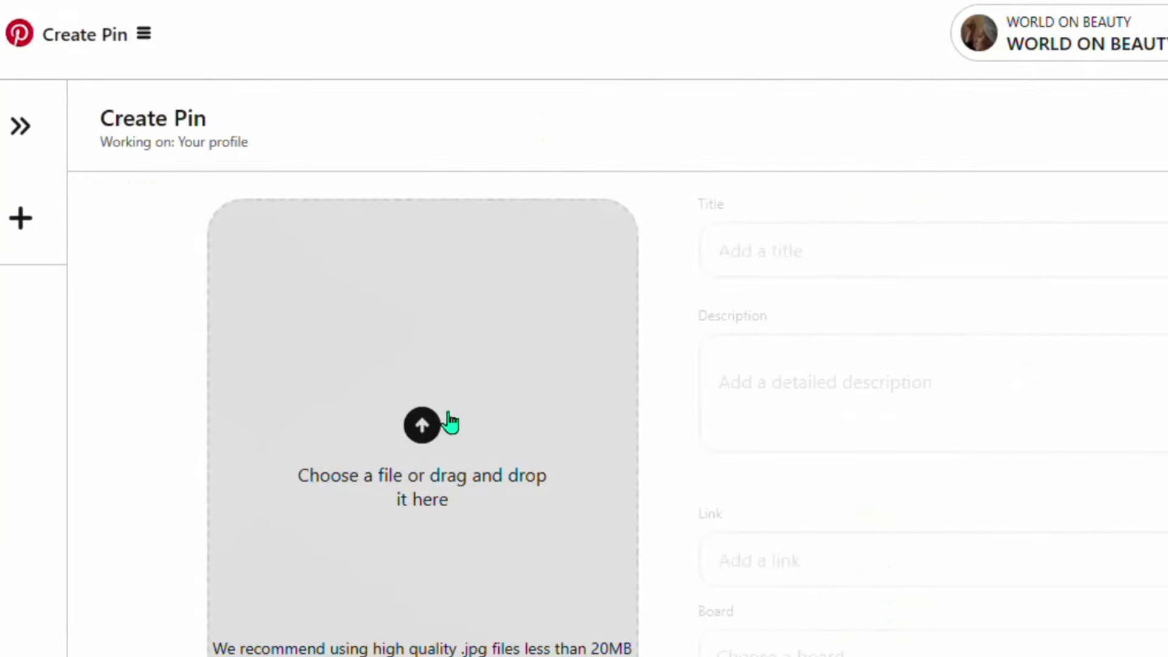
pyautogui.click(450, 421)
pyautogui.scroll(-5, 412, 166)
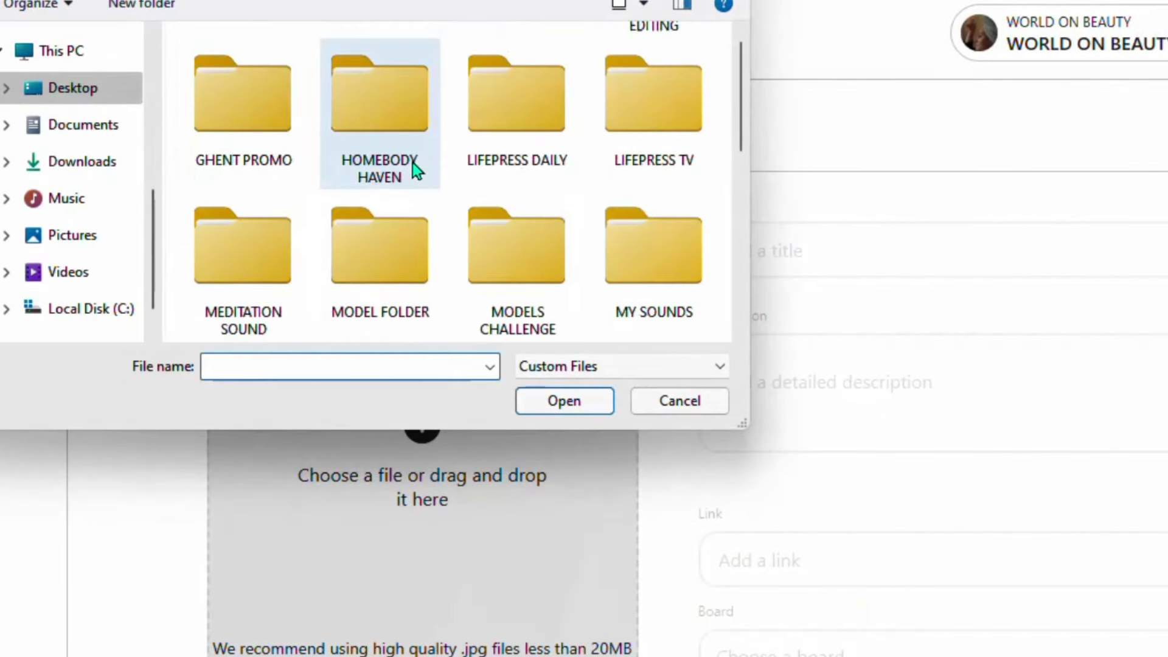
pyautogui.scroll(-2, 430, 195)
pyautogui.doubleClick(388, 110)
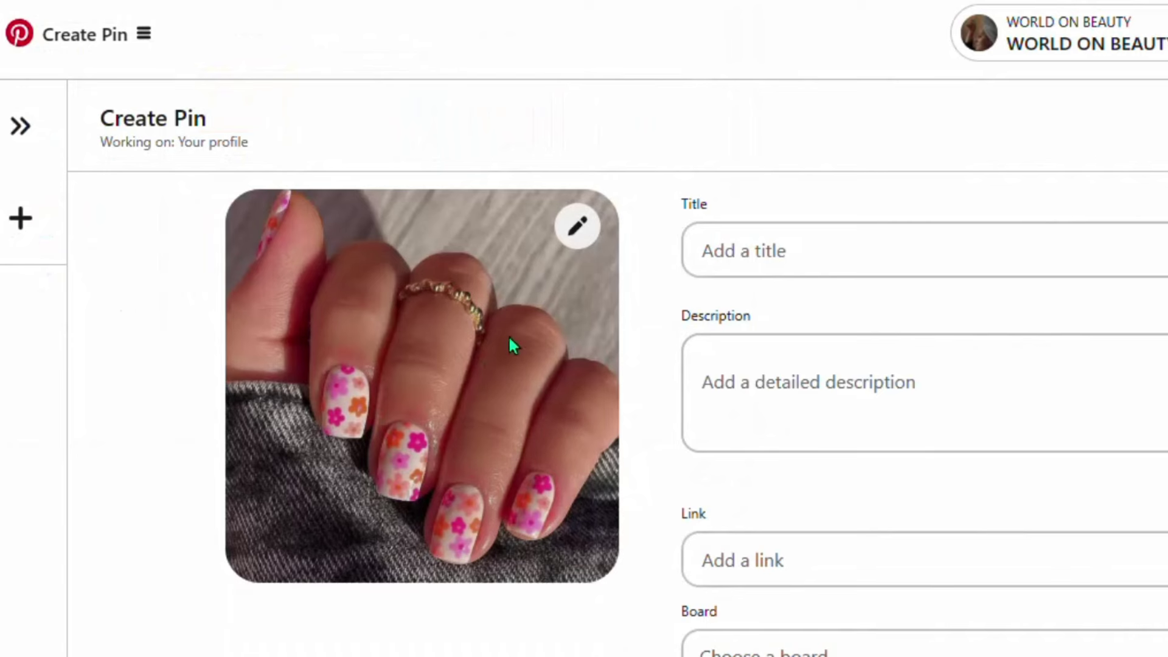
# - Paste 'Blooming Beauty: Pink & Floral Press-On Nails for Summer' as the pin title
pyautogui.click(785, 259)
pyautogui.rightClick(789, 255)
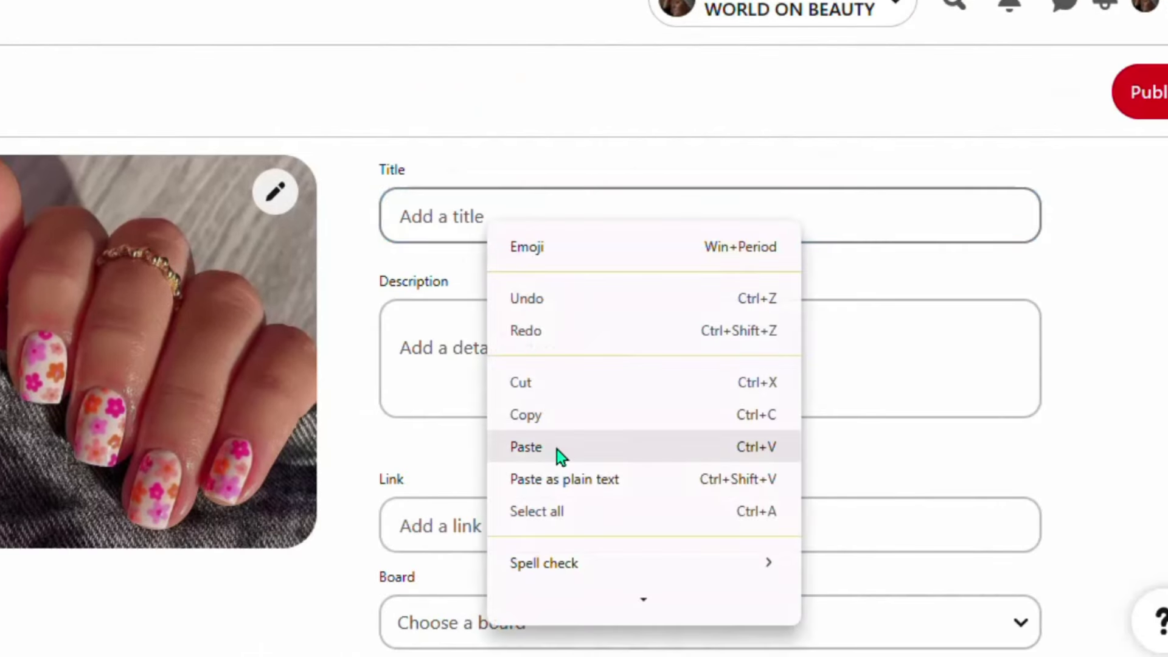
pyautogui.click(556, 449)
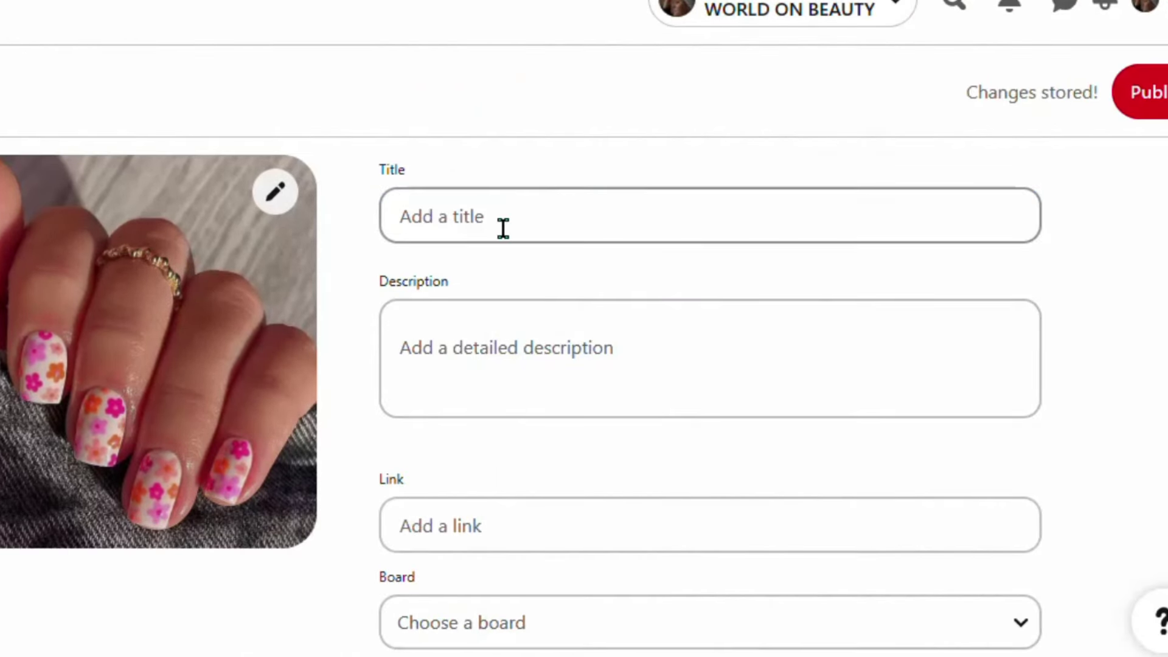
pyautogui.rightClick(503, 225)
pyautogui.click(548, 451)
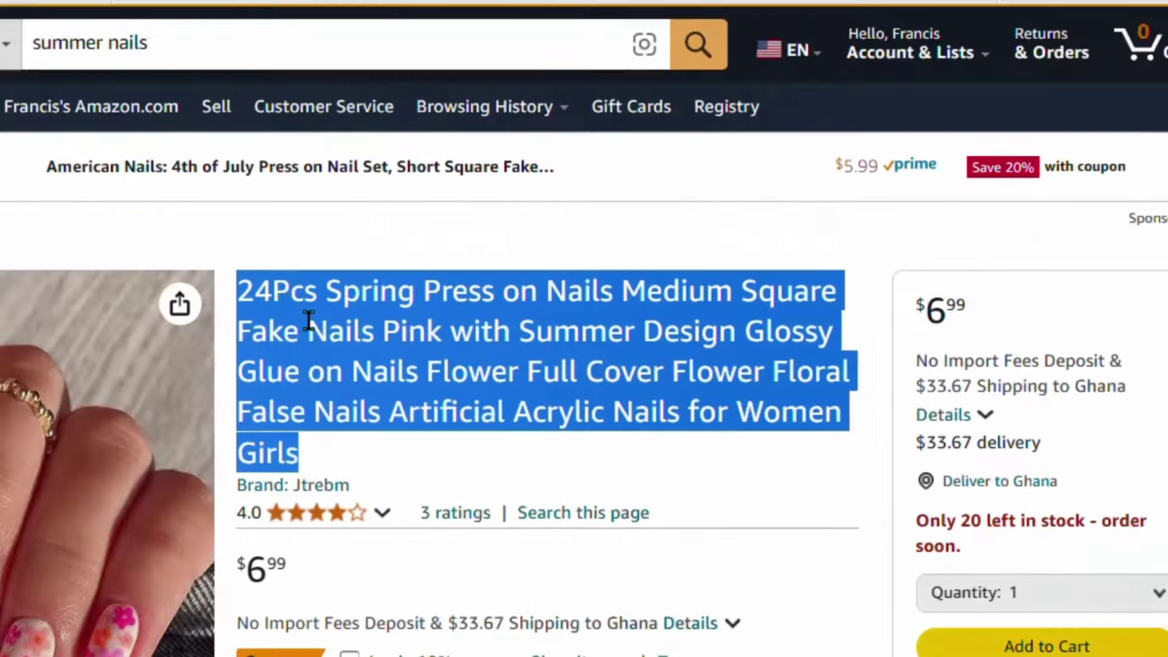
# - Copy the Package Contents bullet text from the listing's About this item section
pyautogui.scroll(-5, 313, 328)
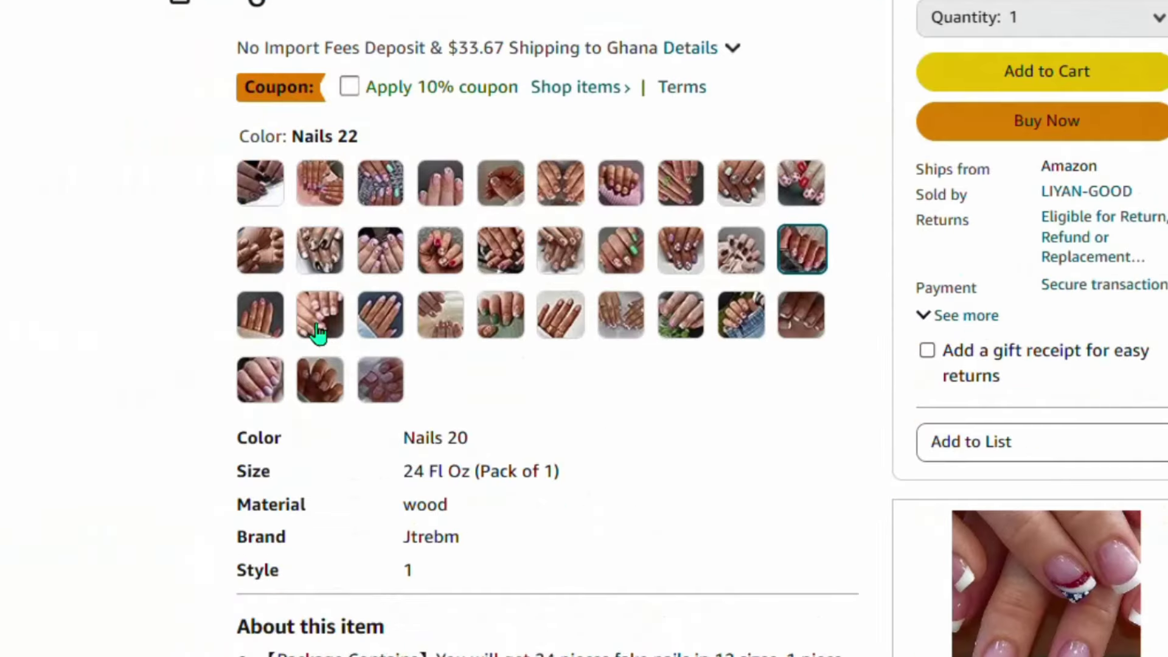
pyautogui.scroll(-5, 370, 365)
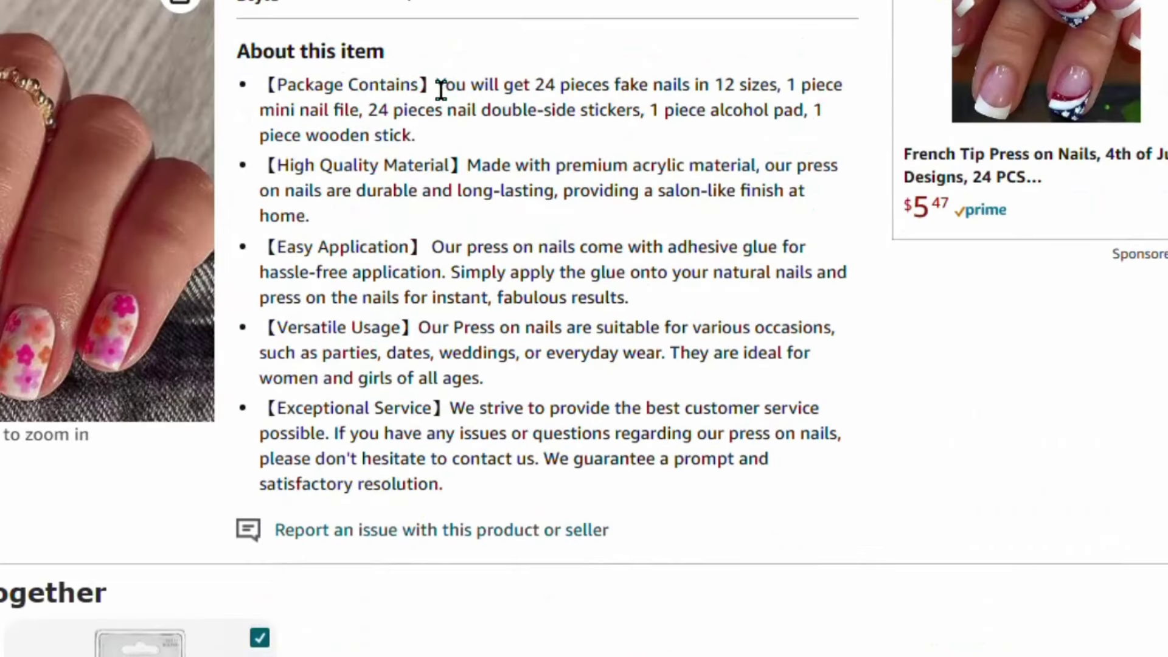
pyautogui.moveTo(437, 90); pyautogui.dragTo(481, 132)
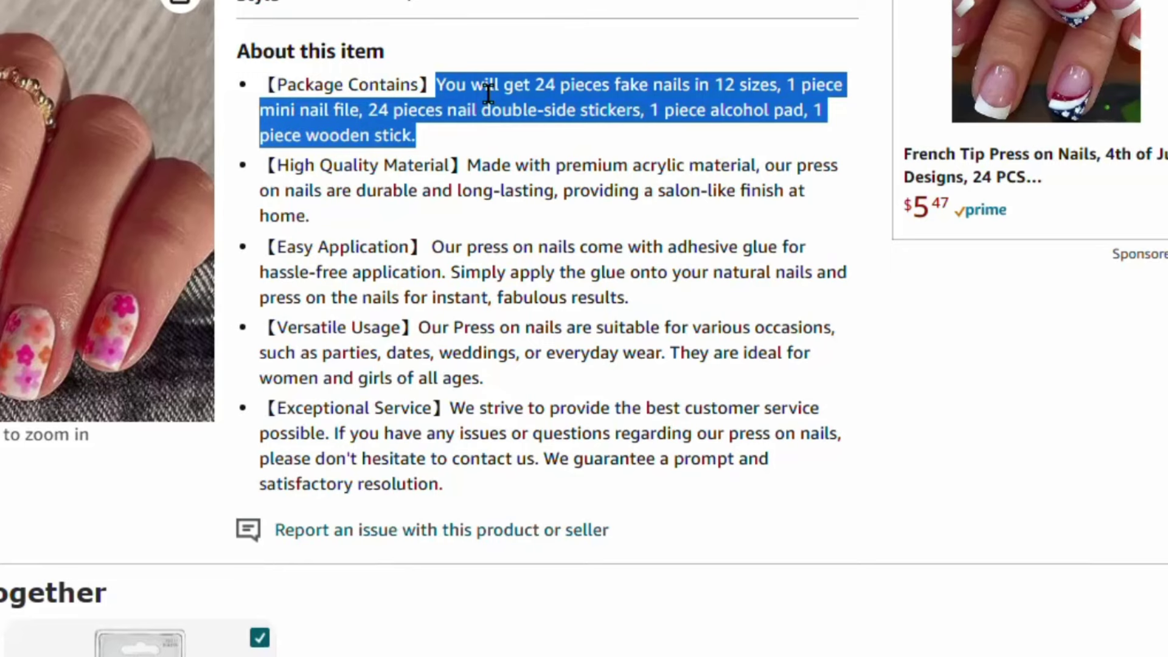
pyautogui.rightClick(525, 100)
pyautogui.click(531, 122)
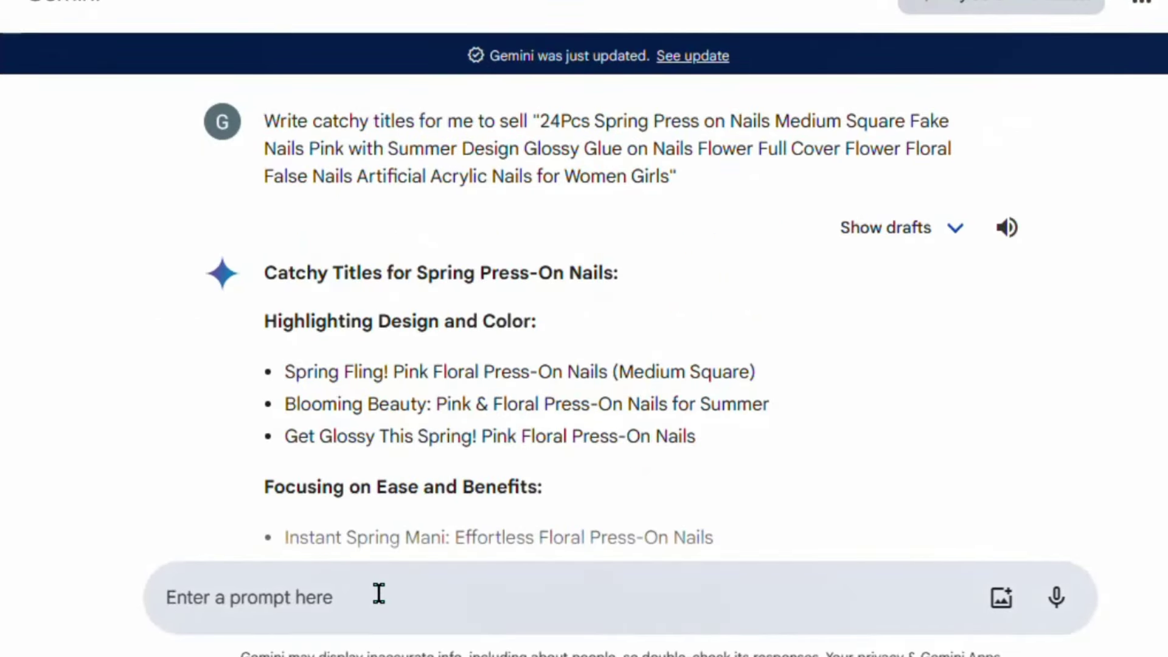
# - Ask Gemini to rewrite the pasted package-contents description in quotes
pyautogui.write('Rewrite ')
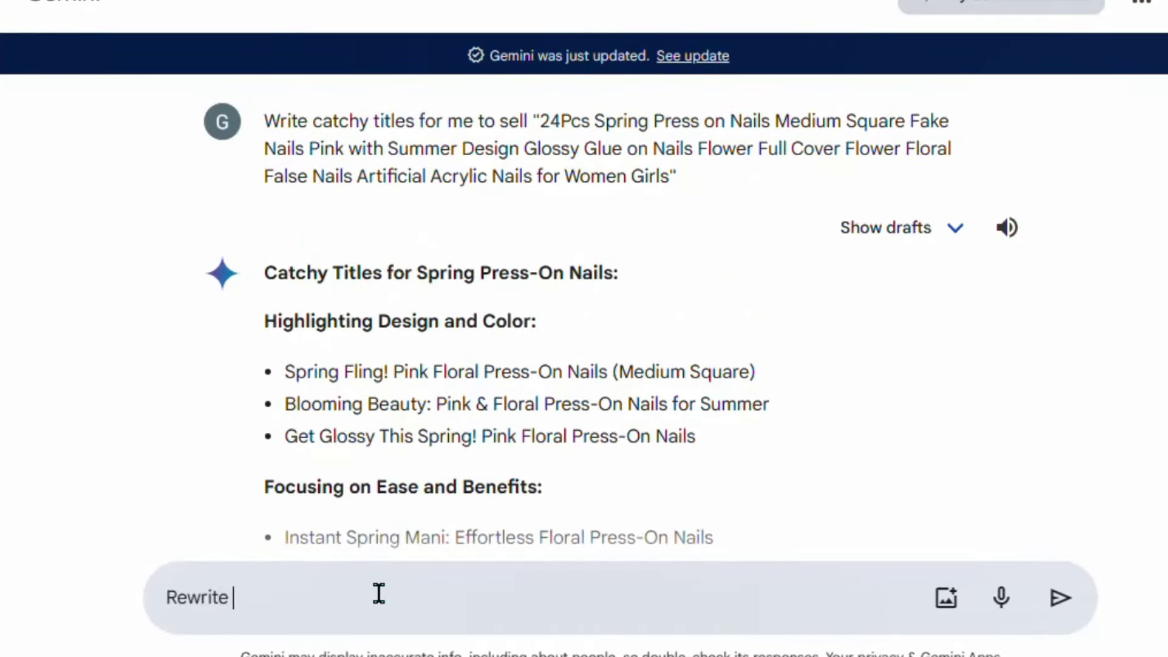
pyautogui.write('this description "')
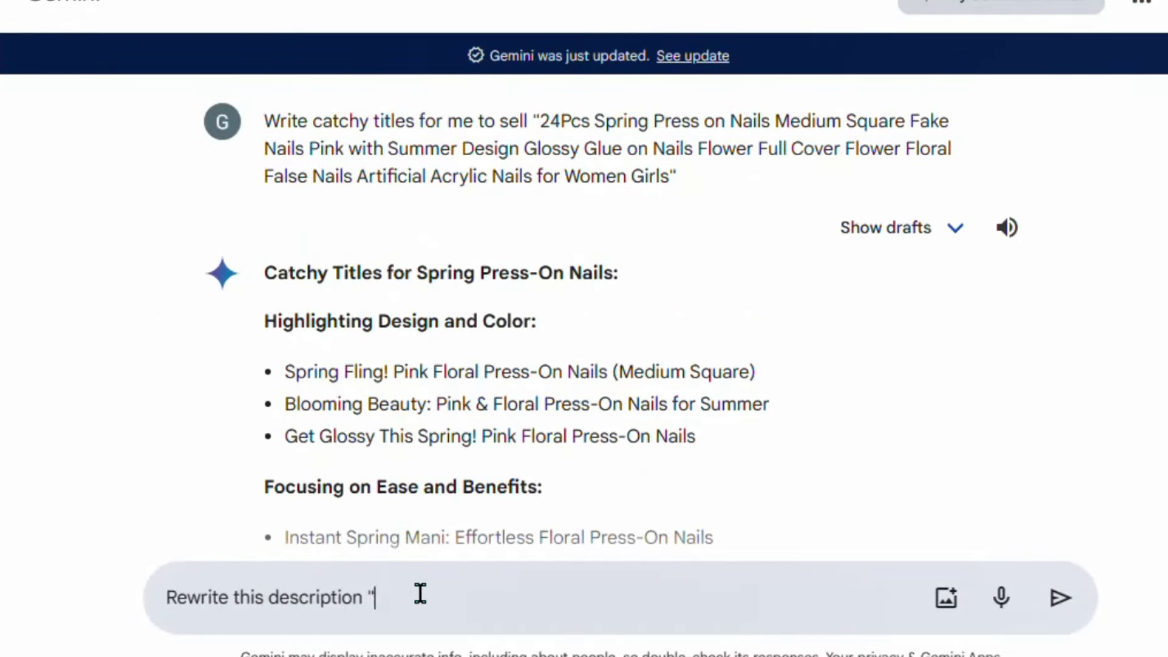
pyautogui.hotkey('ctrl', 'v')
pyautogui.write('"')
pyautogui.click(1060, 598)
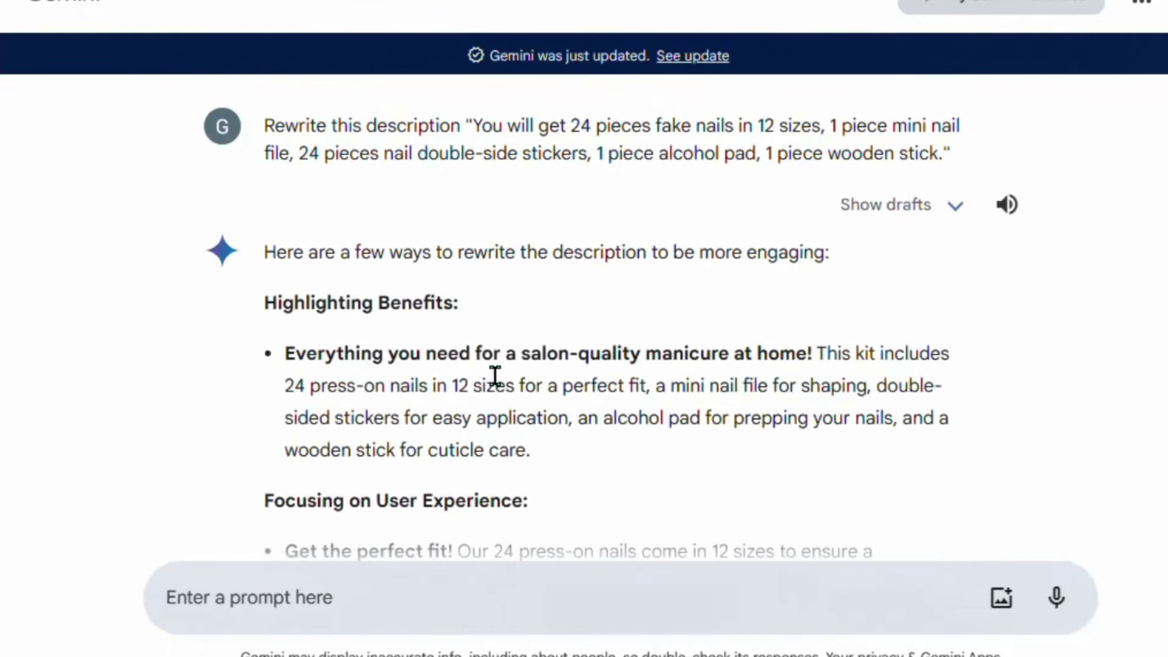
# - Read through Gemini's three rewrites and select the first one
pyautogui.scroll(-7, 494, 375)
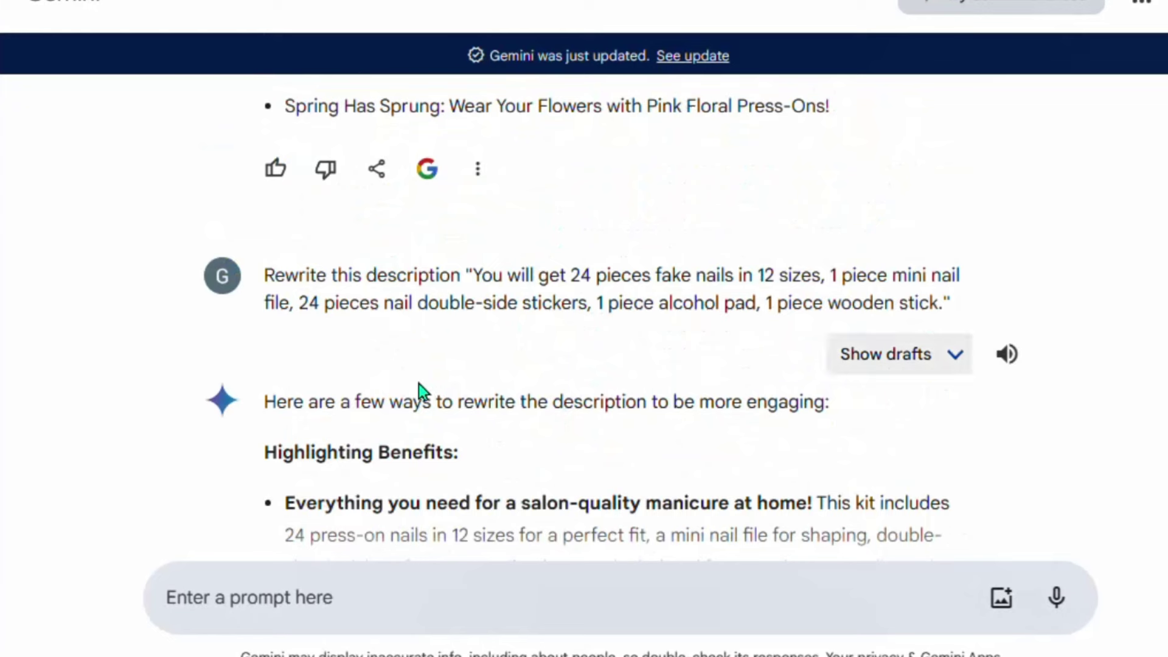
pyautogui.scroll(-7, 417, 389)
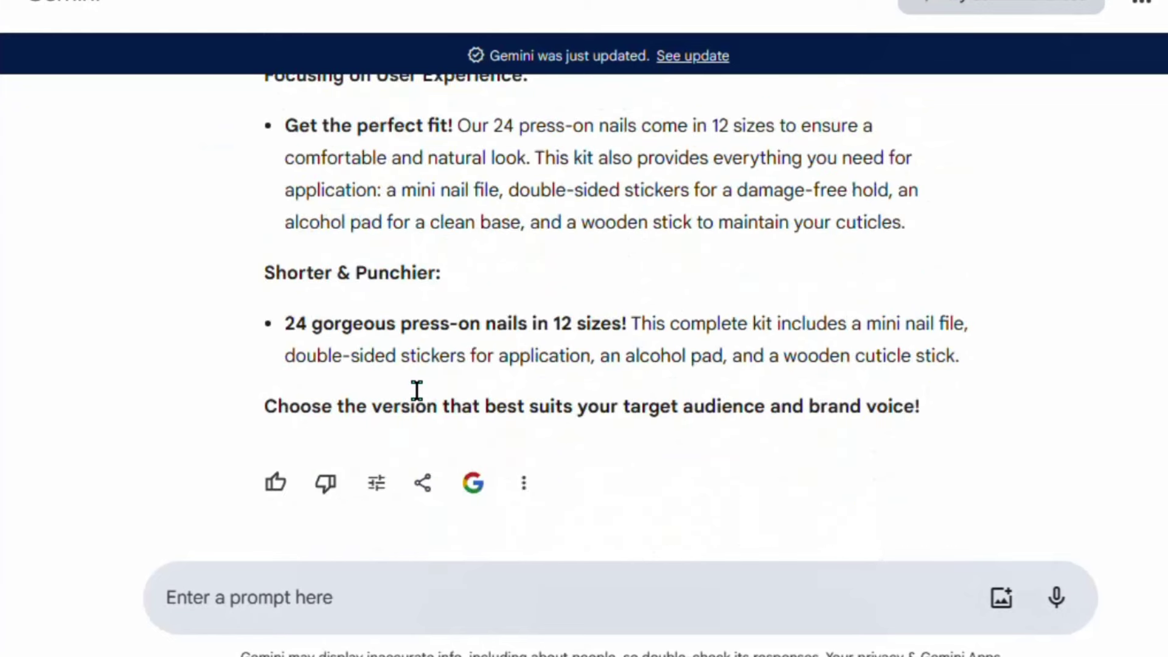
pyautogui.scroll(7, 416, 390)
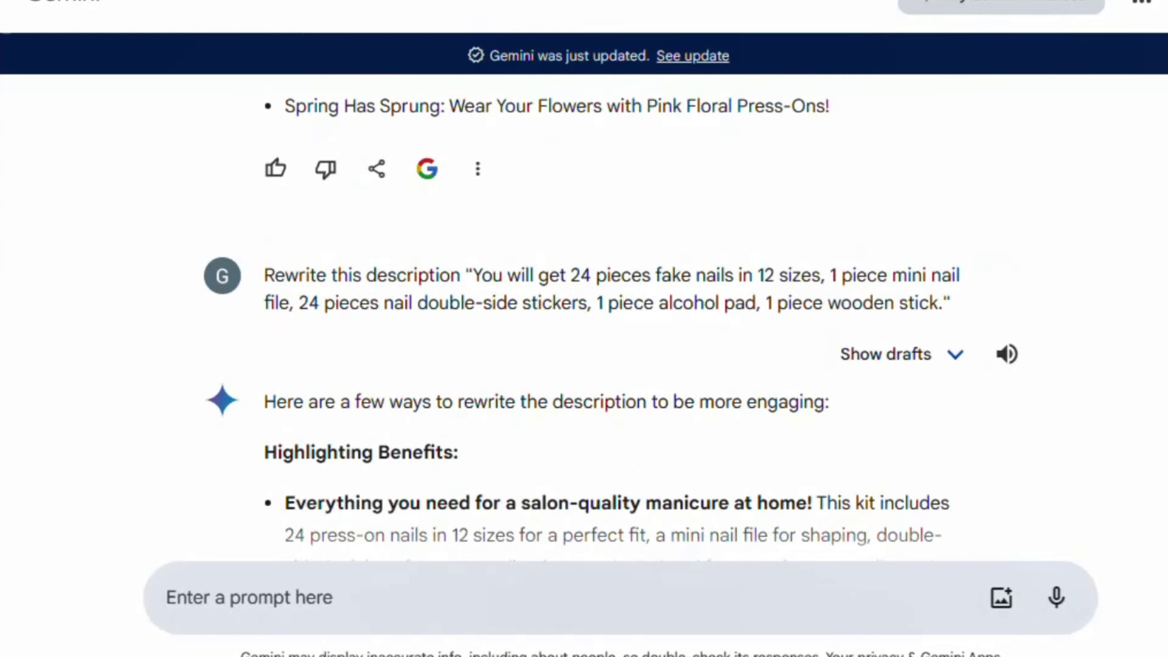
pyautogui.scroll(-3, 608, 316)
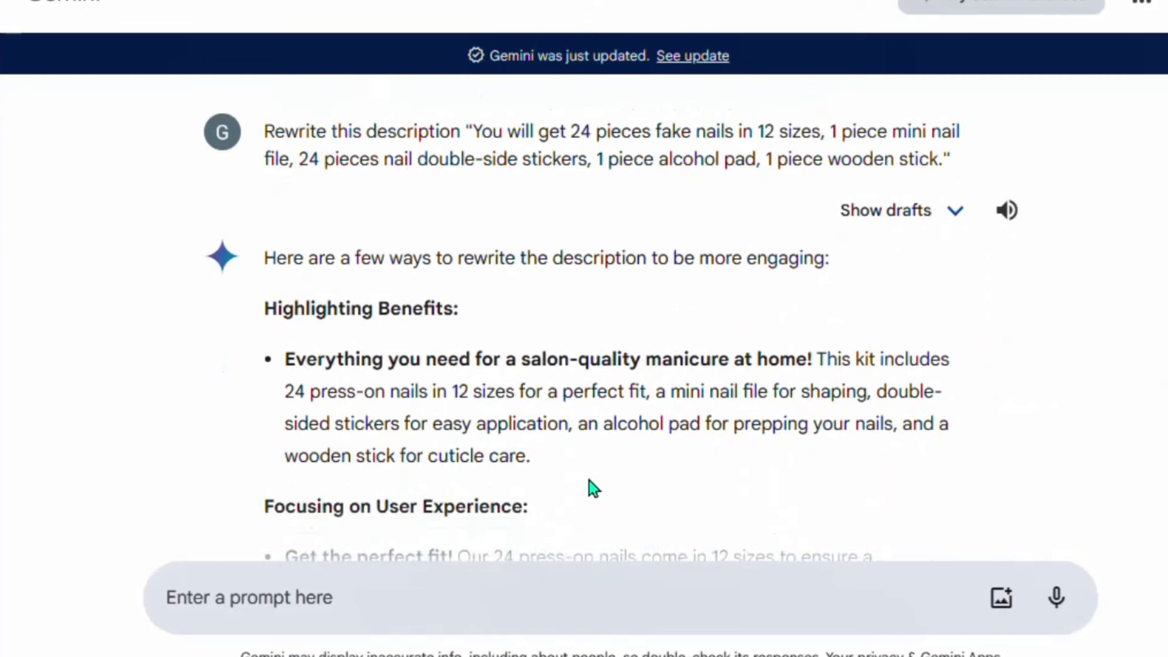
pyautogui.moveTo(544, 462)
pyautogui.mouseDown()
pyautogui.moveTo(377, 422)
pyautogui.moveTo(268, 357)
pyautogui.moveTo(310, 356)
pyautogui.mouseUp()
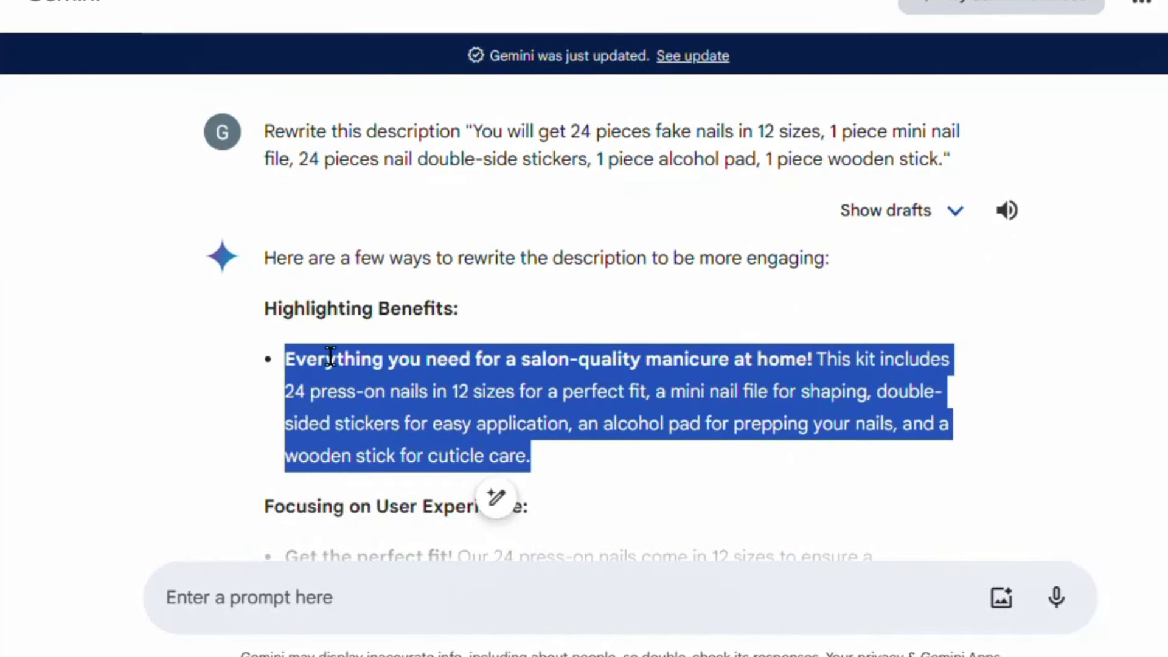
# - Paste the 'Everything you need for a salon-quality manicure at home!' rewrite into the pin's Description
pyautogui.rightClick(330, 356)
pyautogui.click(371, 373)
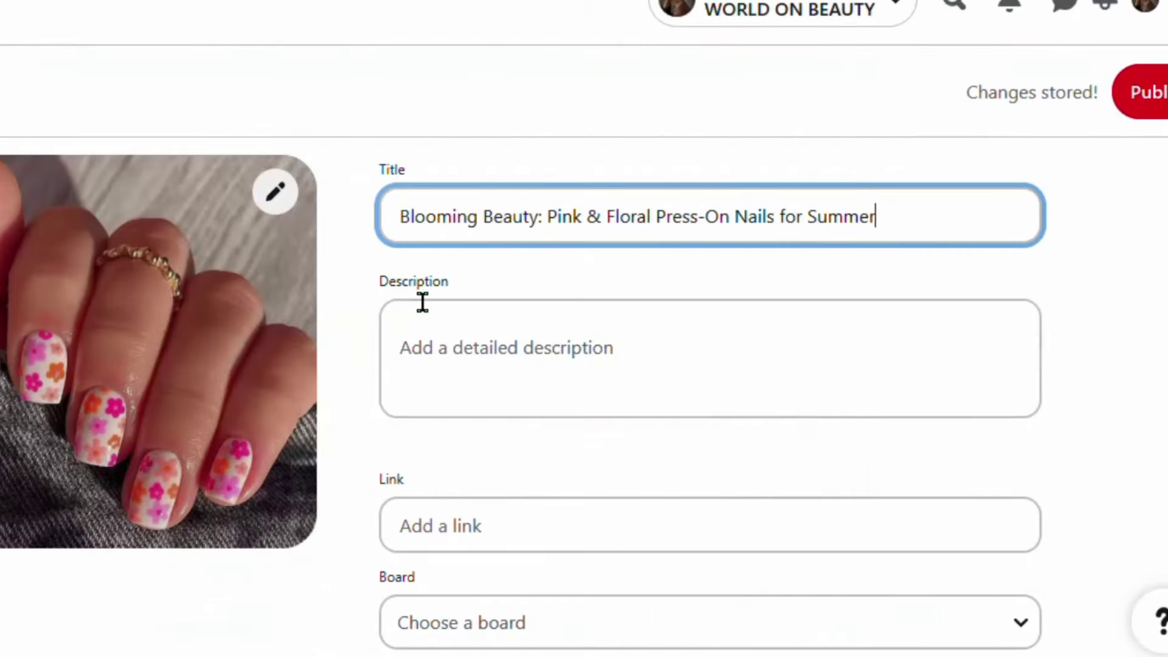
pyautogui.click(422, 301)
pyautogui.rightClick(430, 339)
pyautogui.click(462, 179)
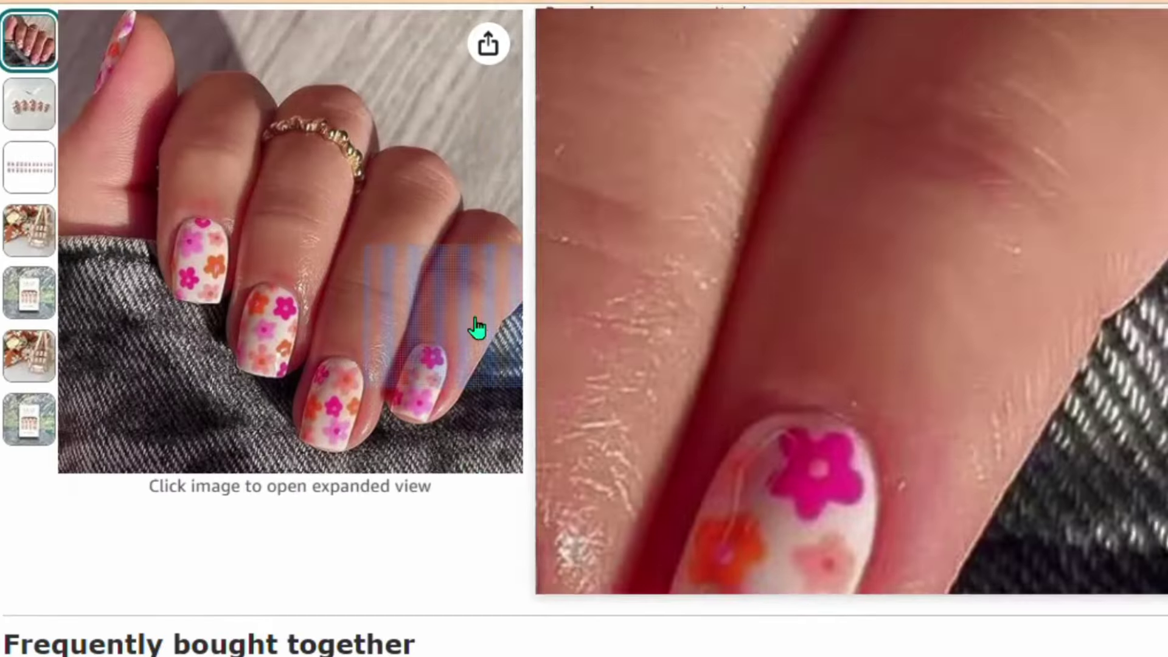
pyautogui.scroll(5, 474, 316)
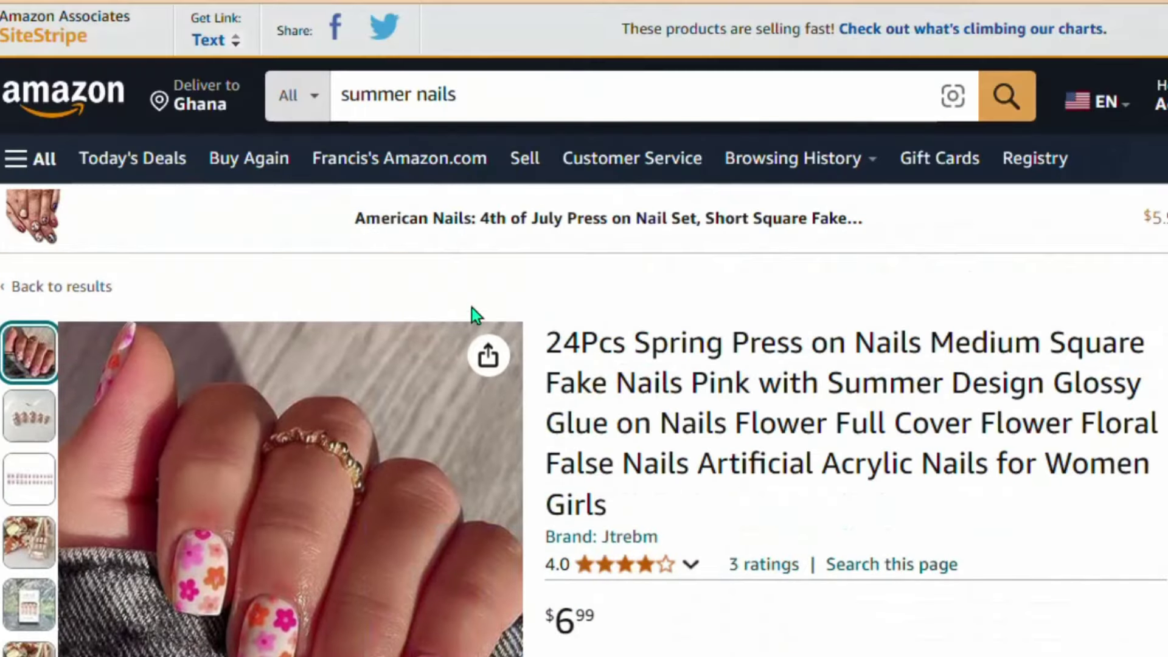
pyautogui.click(216, 41)
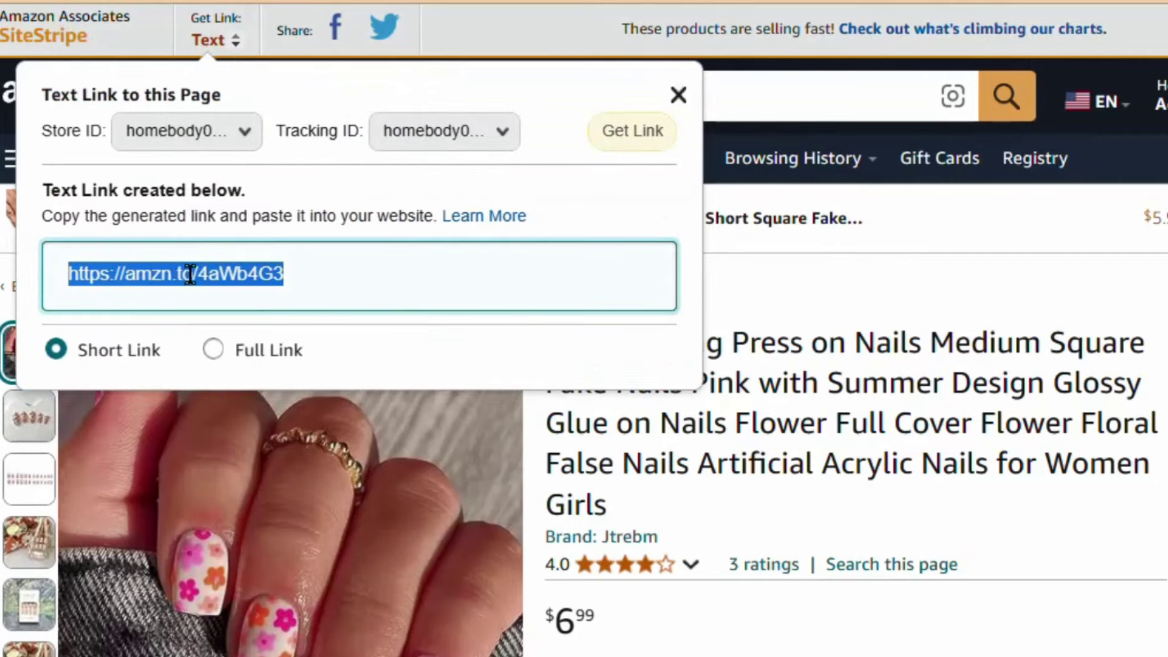
pyautogui.rightClick(194, 273)
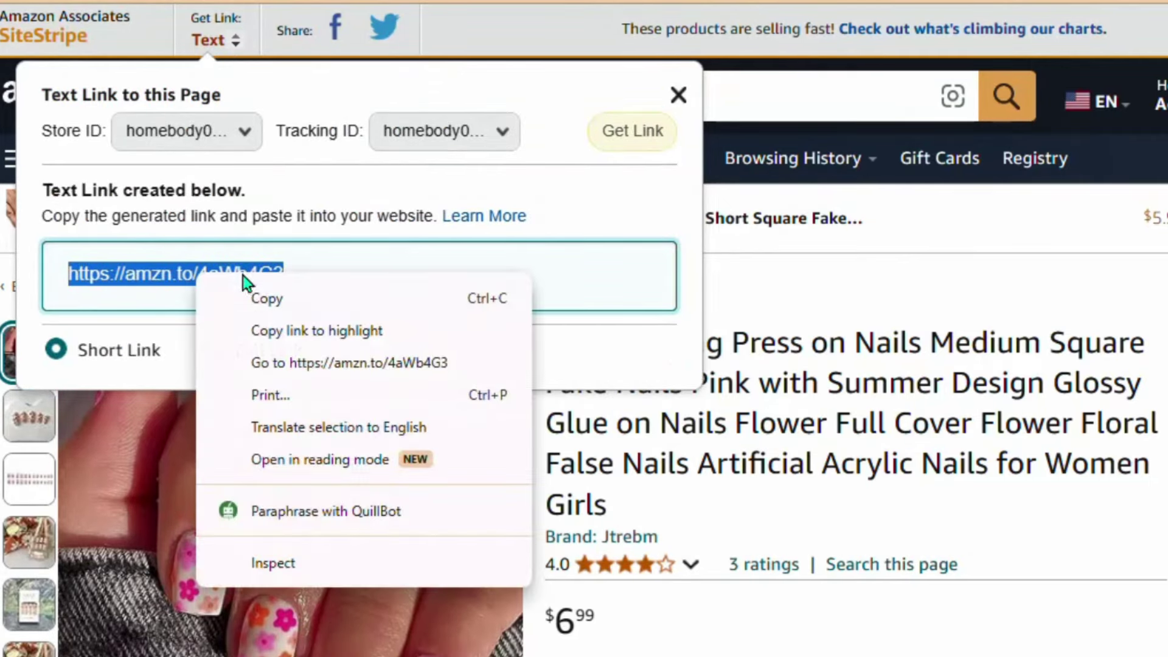
pyautogui.click(272, 298)
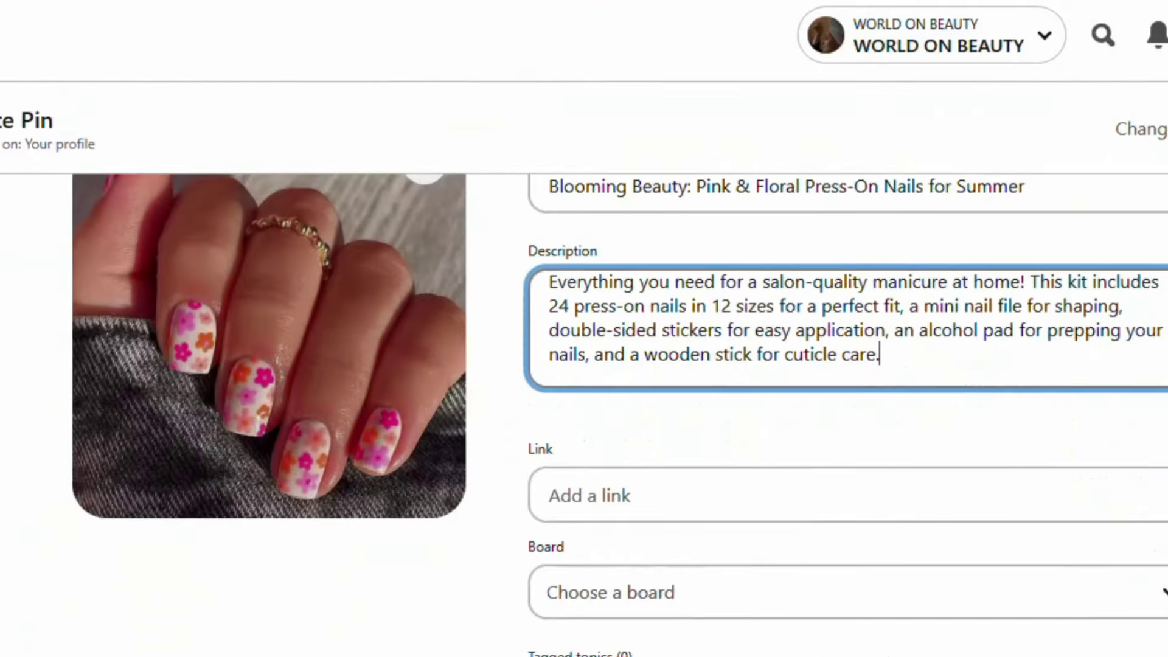
pyautogui.click(600, 498)
pyautogui.rightClick(599, 498)
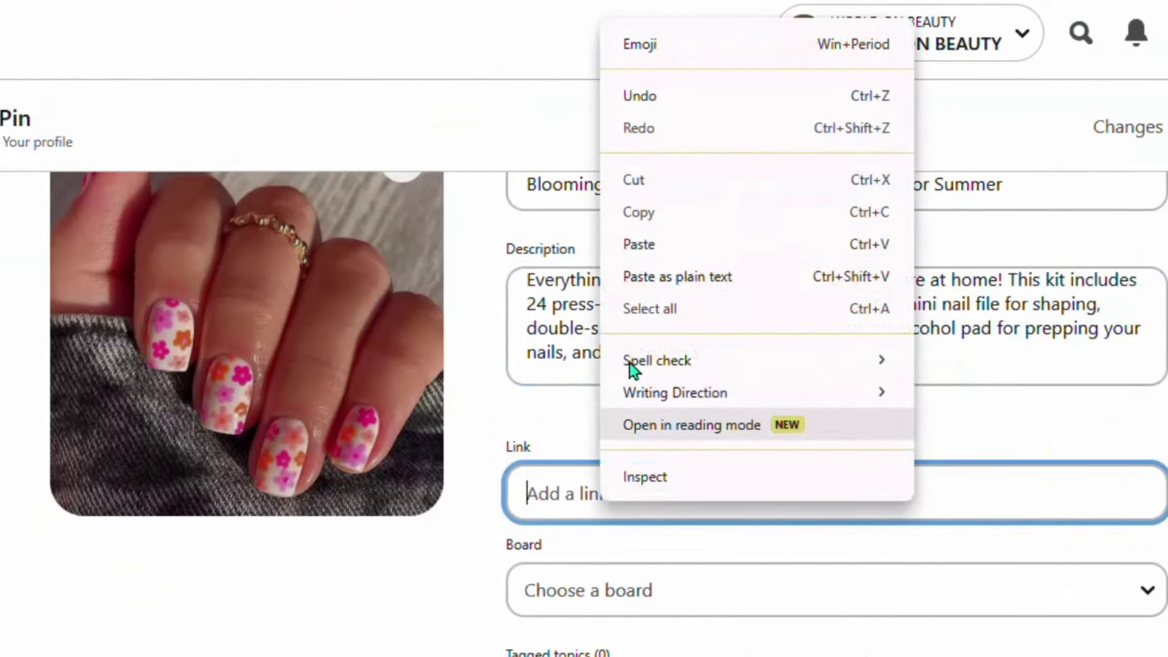
pyautogui.click(656, 246)
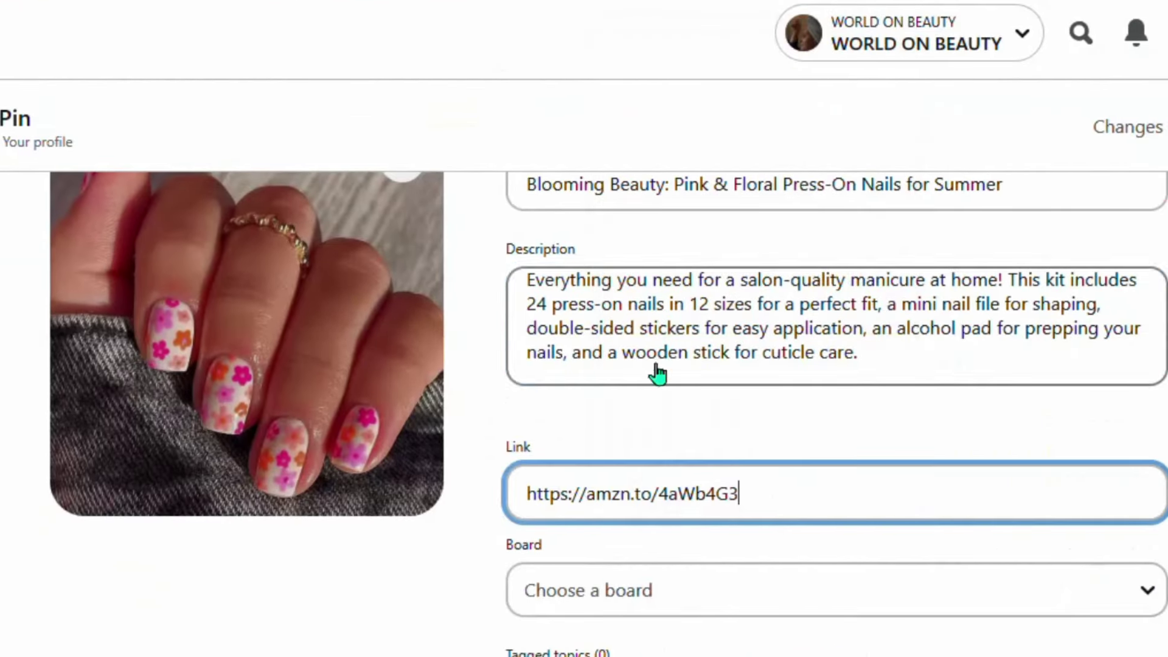
pyautogui.click(659, 419)
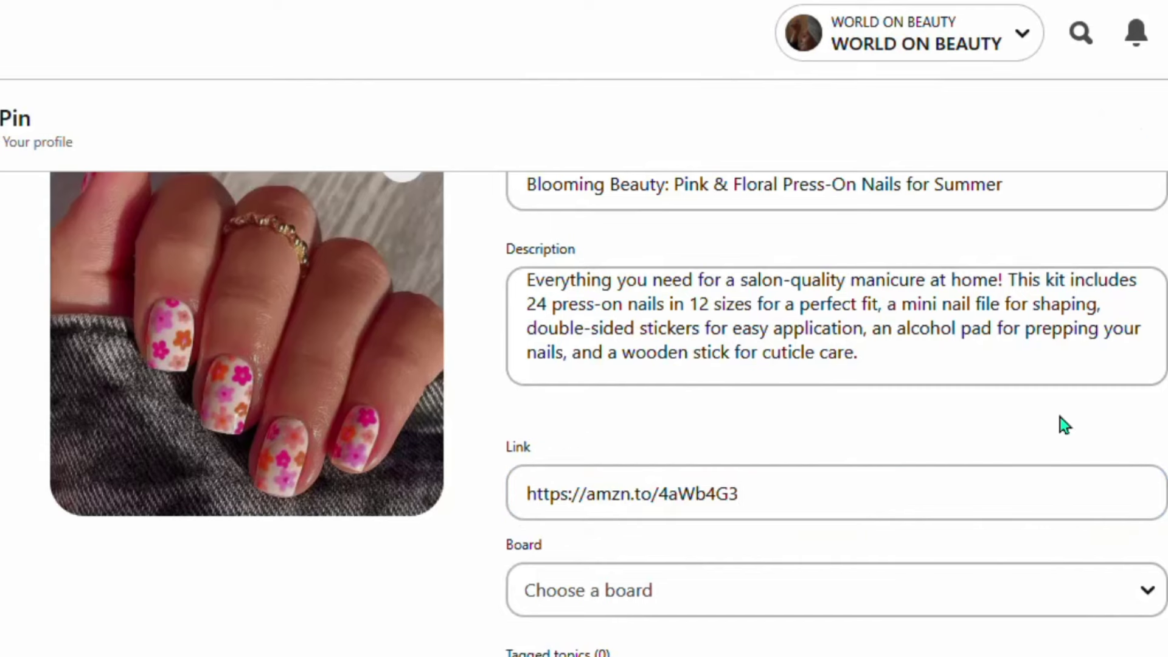
# - Assign the pin to the existing Nails board after a duplicate-name board attempt
pyautogui.scroll(-2, 979, 492)
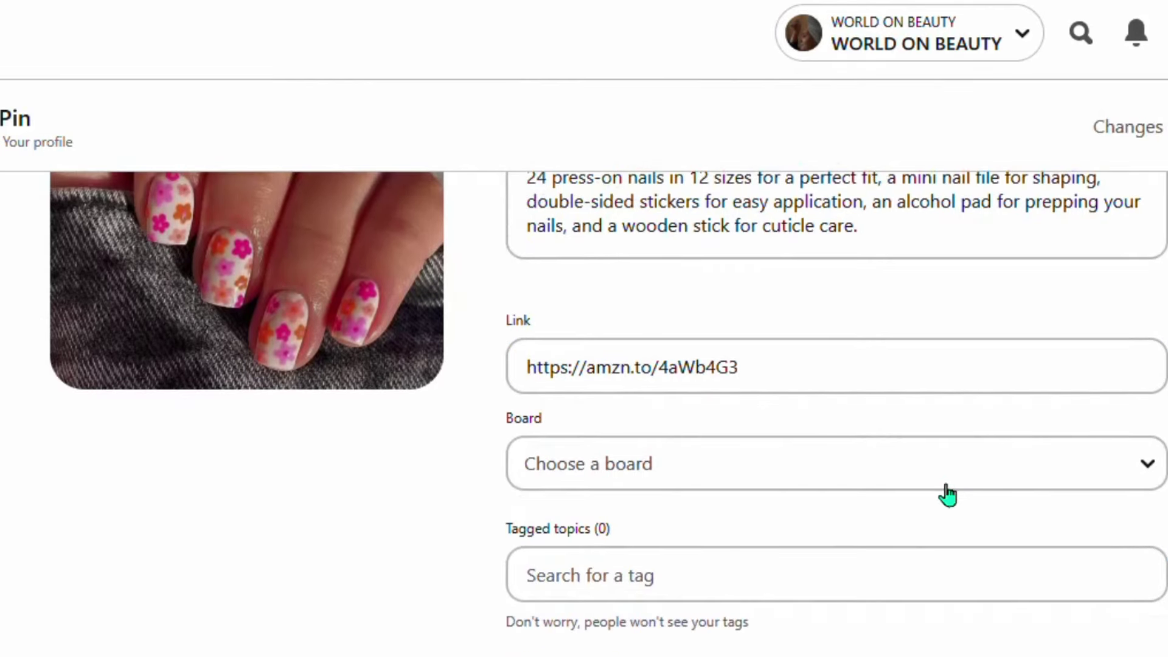
pyautogui.click(620, 463)
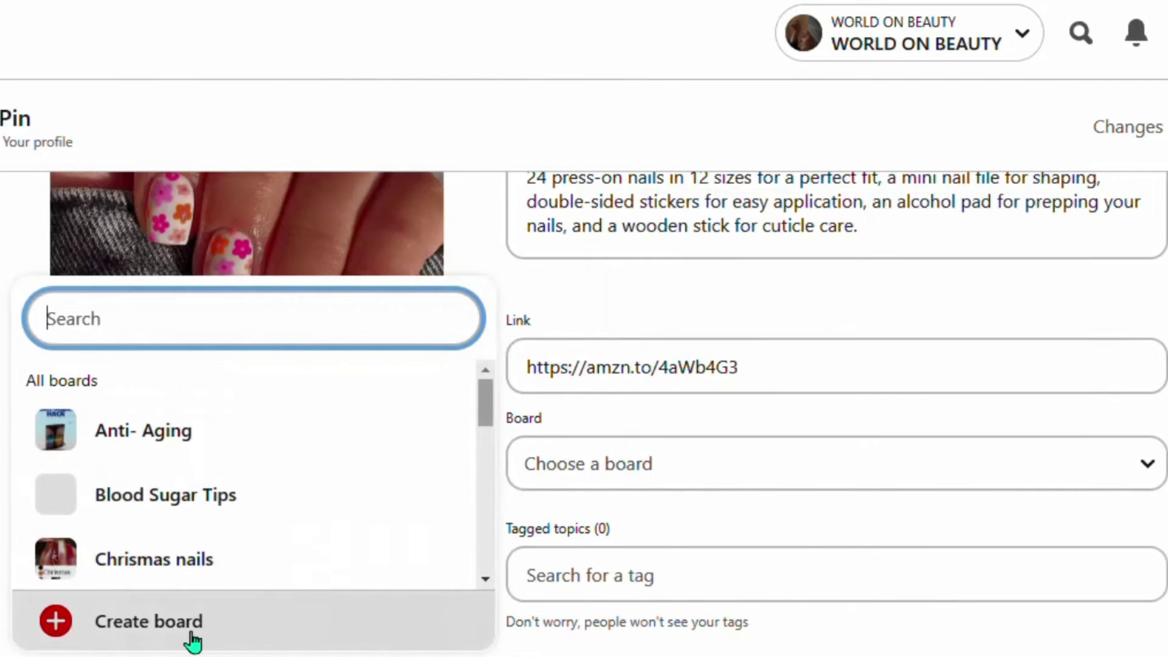
pyautogui.click(193, 622)
pyautogui.click(449, 325)
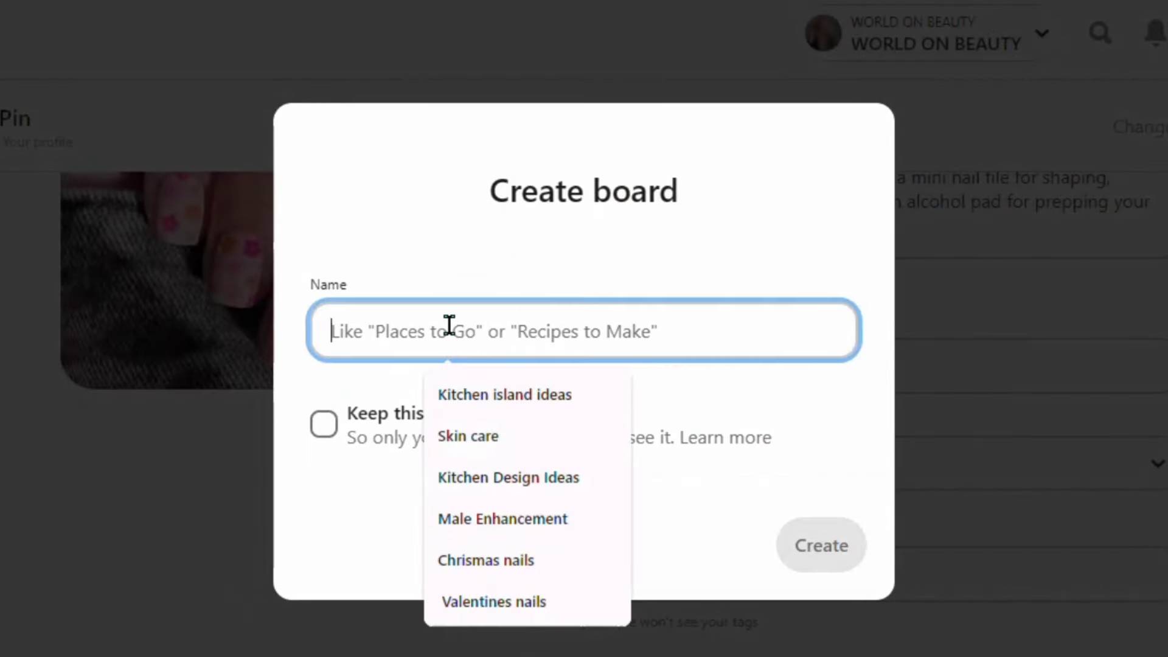
pyautogui.write('Nails')
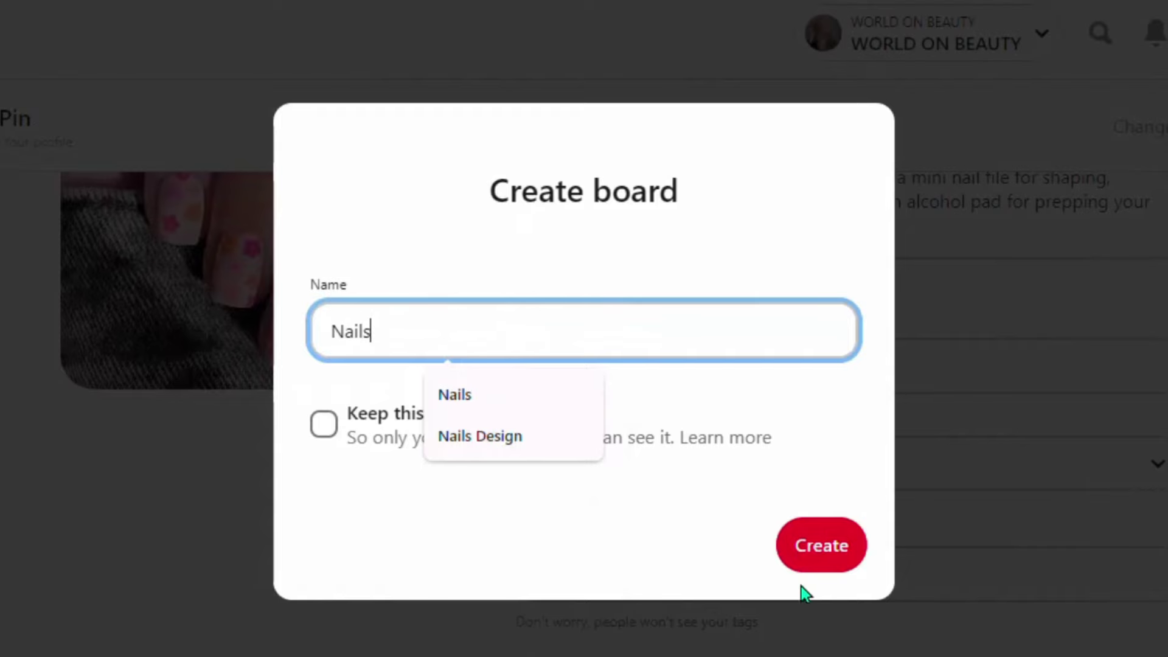
pyautogui.click(822, 555)
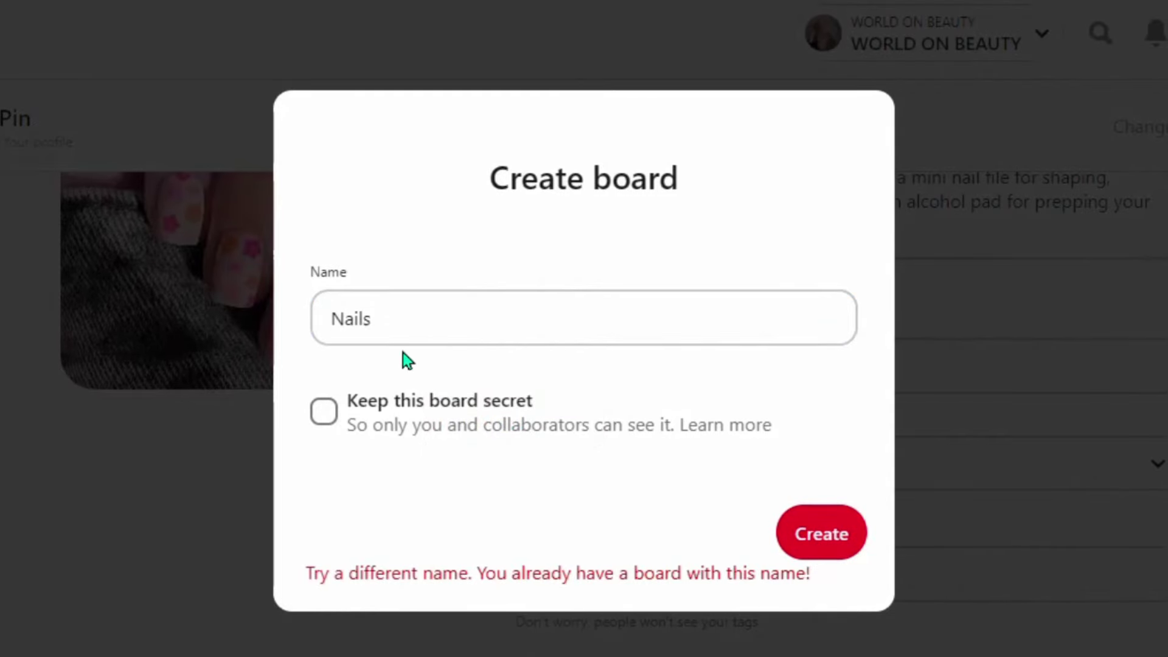
pyautogui.click(176, 525)
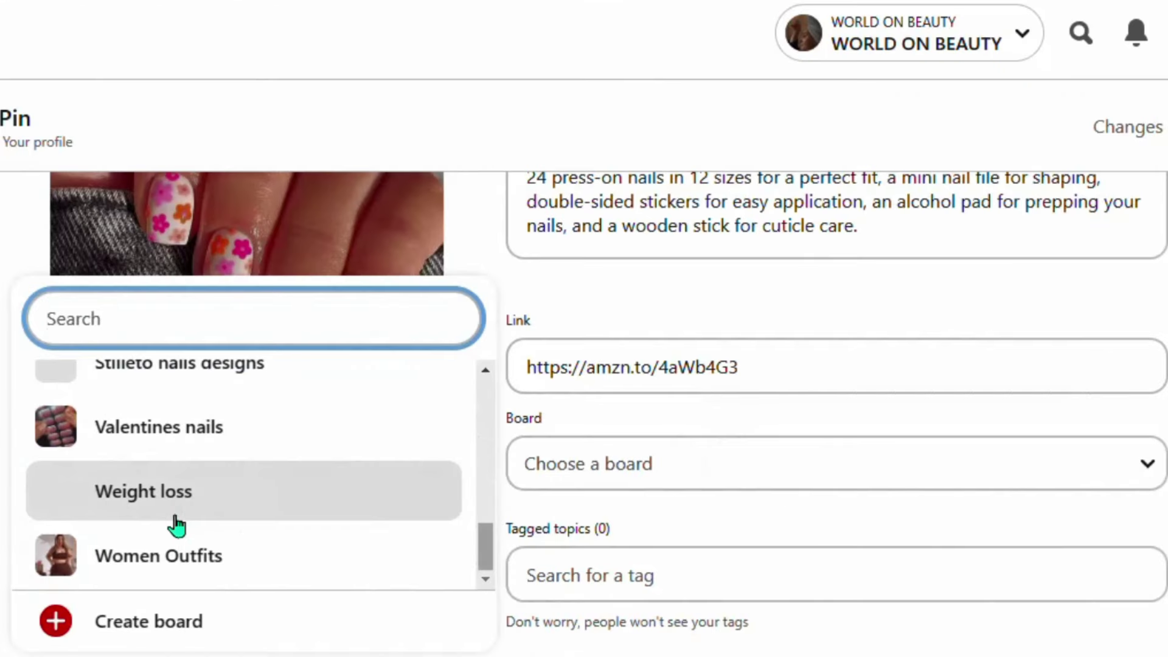
pyautogui.write('nai')
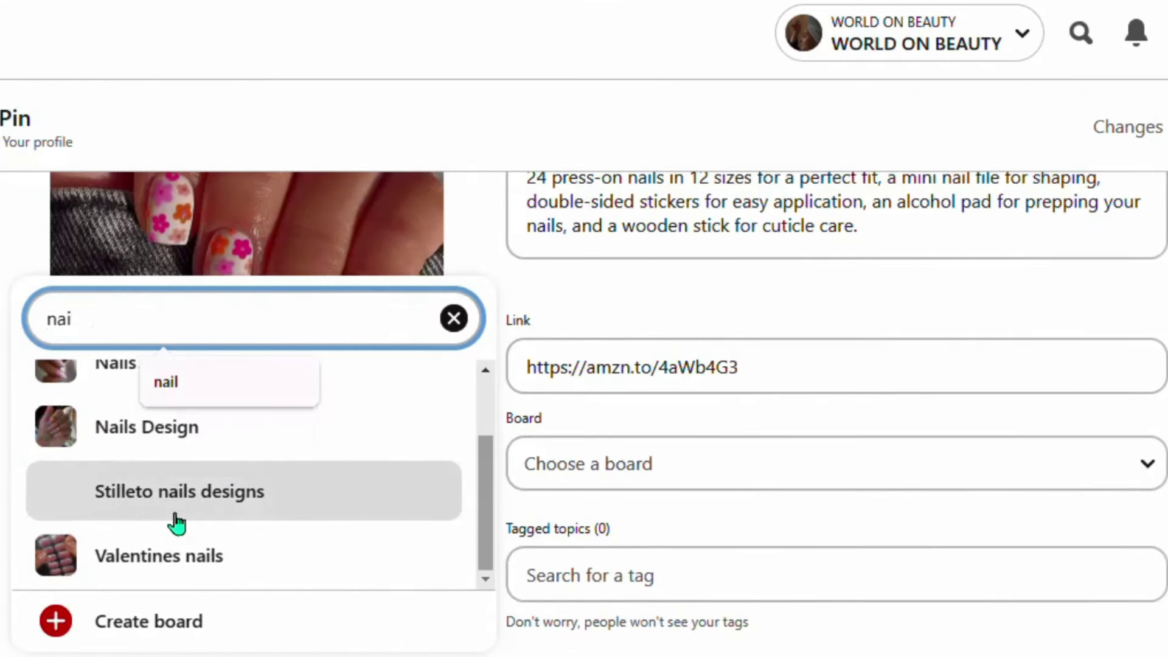
pyautogui.click(113, 380)
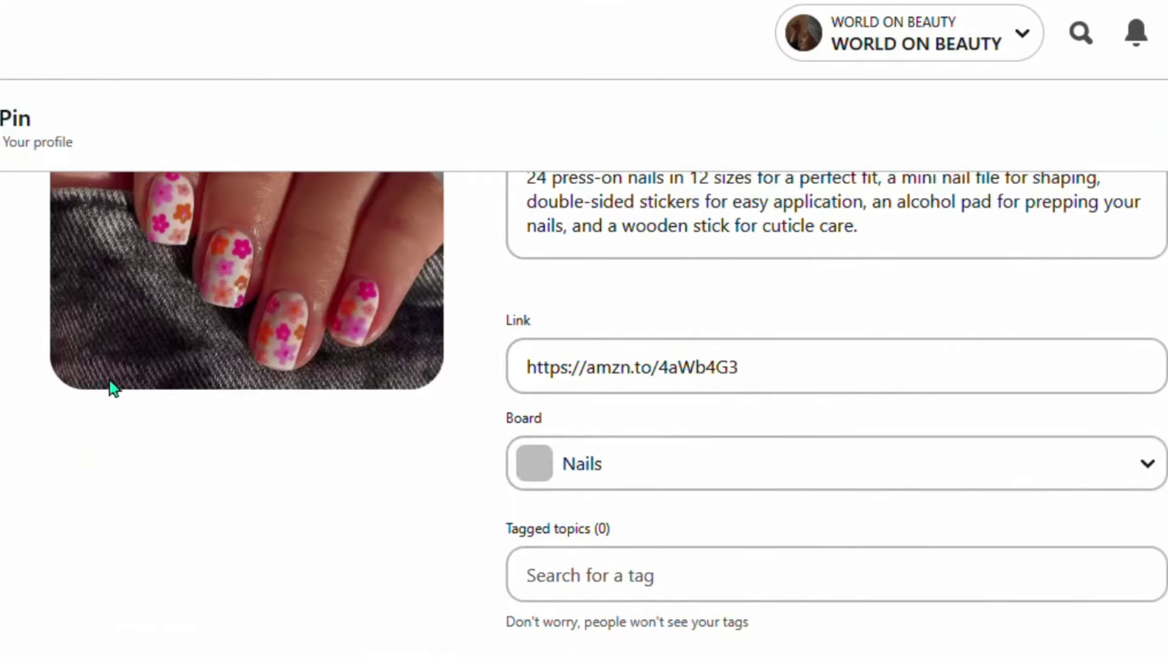
# - Tag the pin with the Summer Nails topic and publish it
pyautogui.click(586, 576)
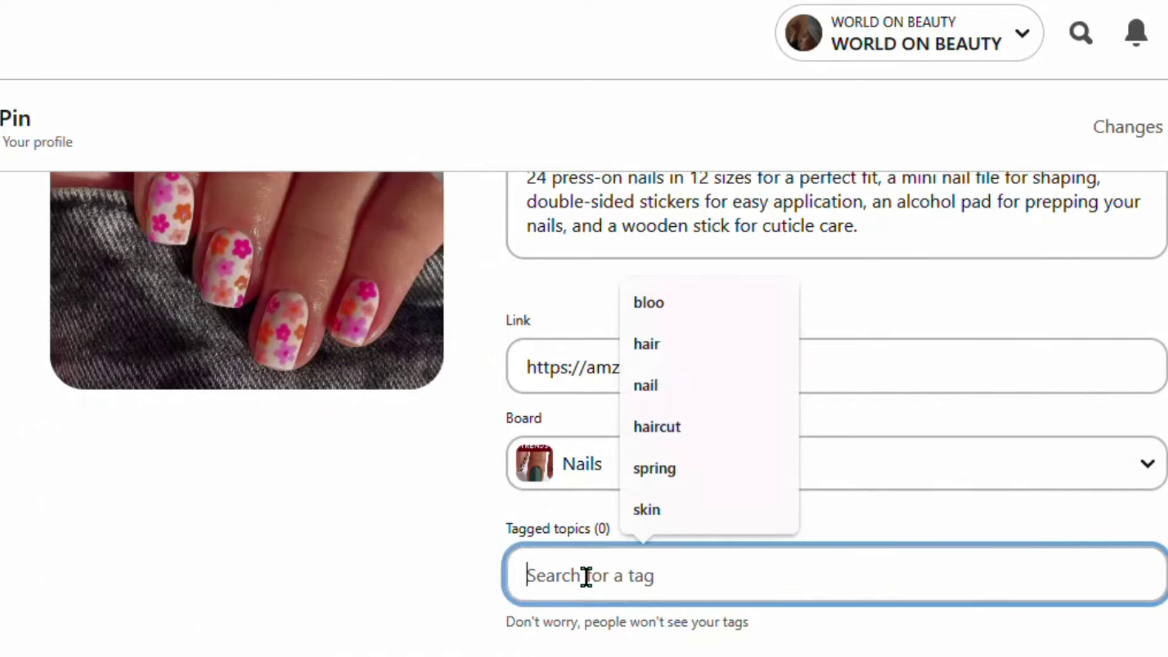
pyautogui.write('nail')
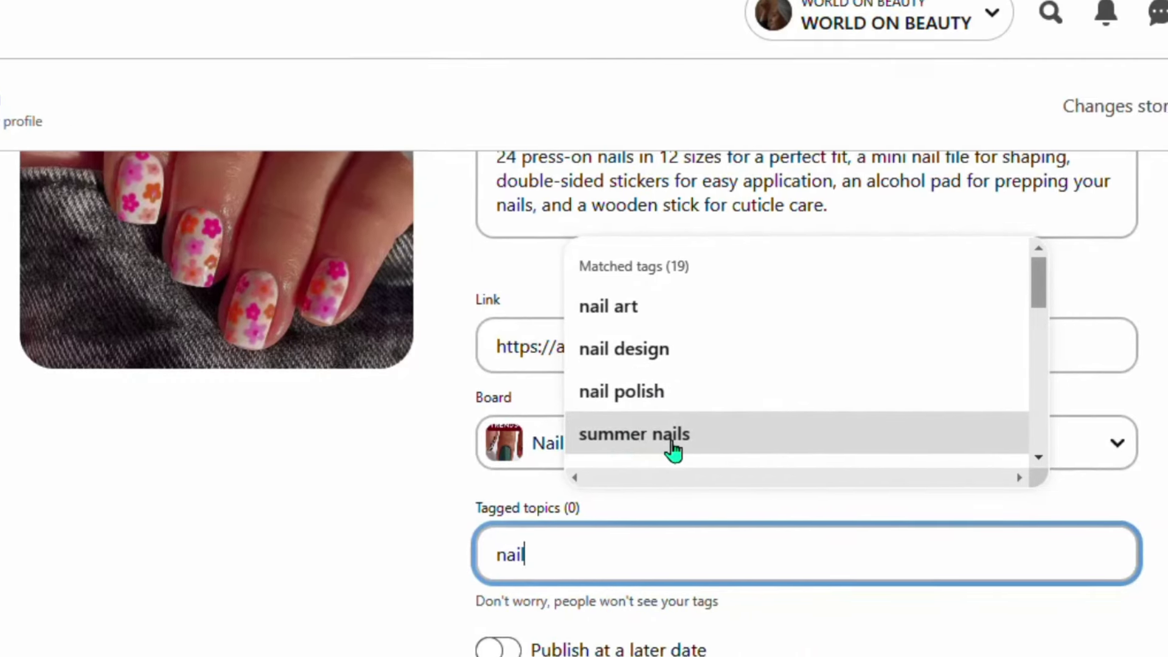
pyautogui.click(647, 426)
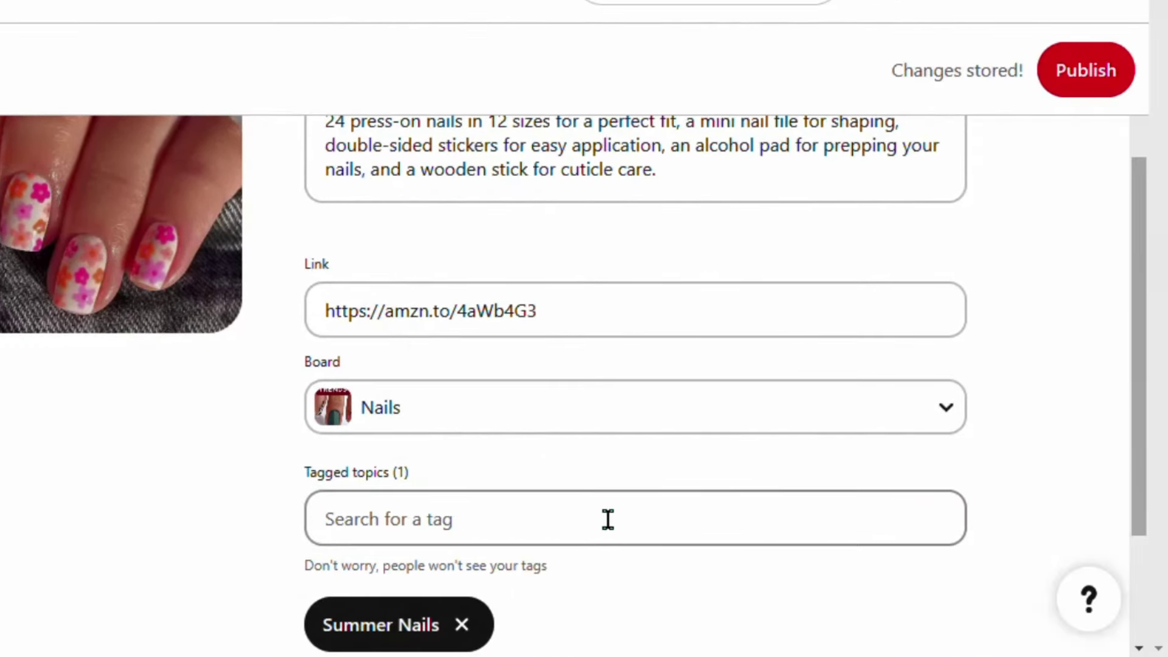
pyautogui.scroll(3, 612, 573)
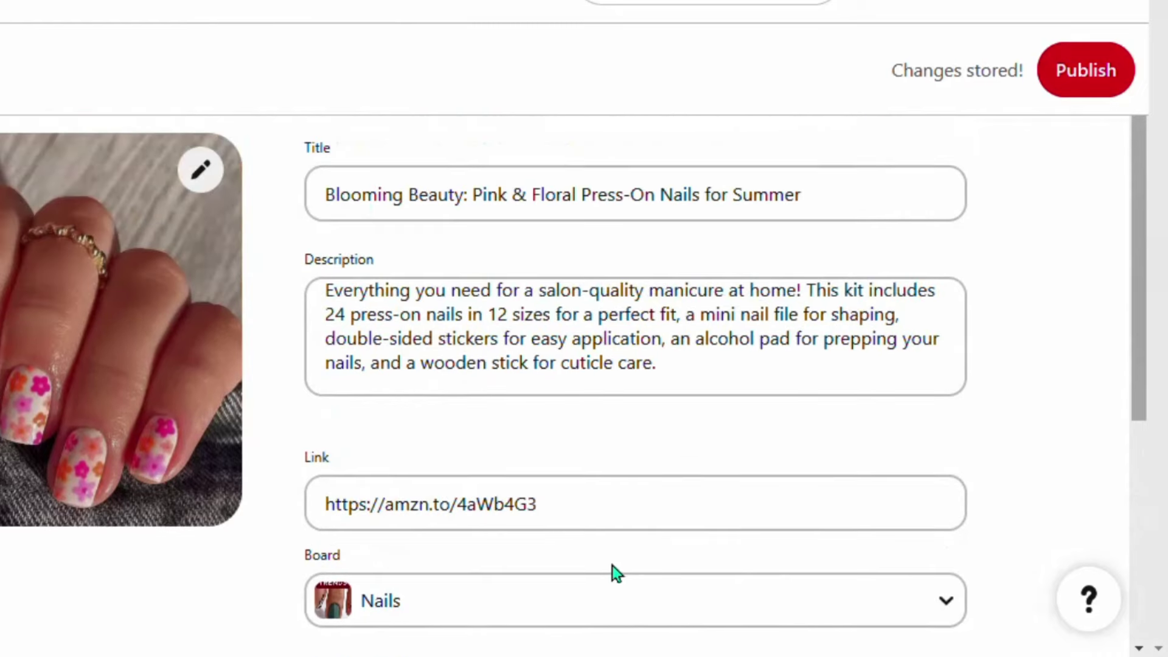
pyautogui.click(1074, 78)
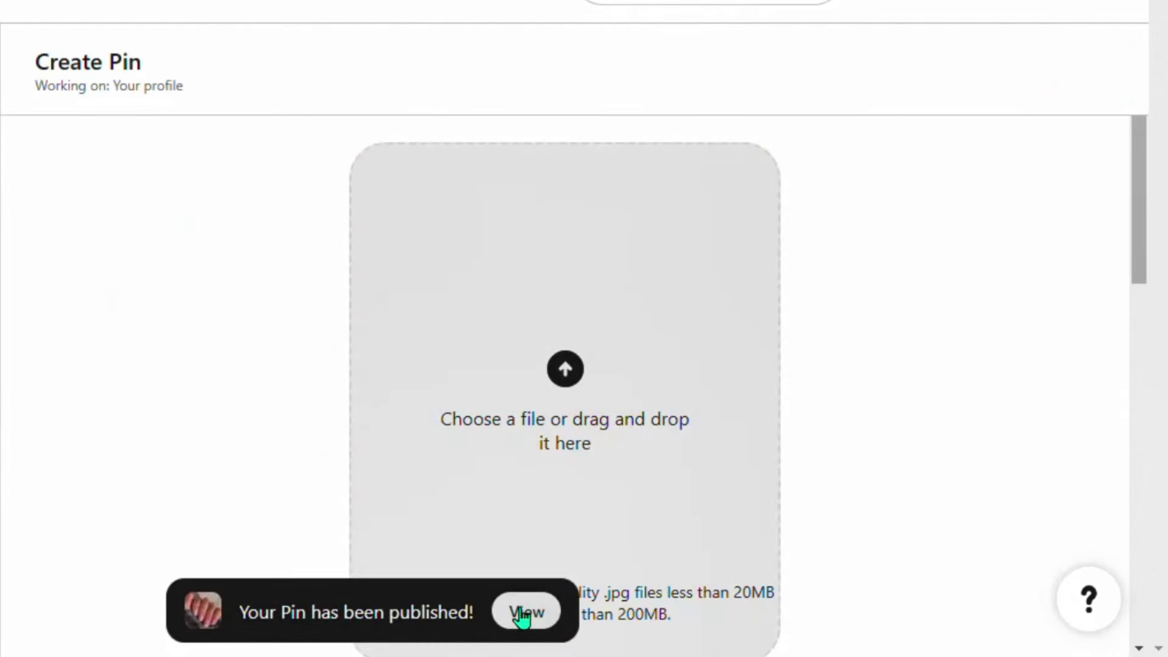
# - View the published pin's page with its title, Nails board and zero impressions, clicks, saves
pyautogui.click(514, 615)
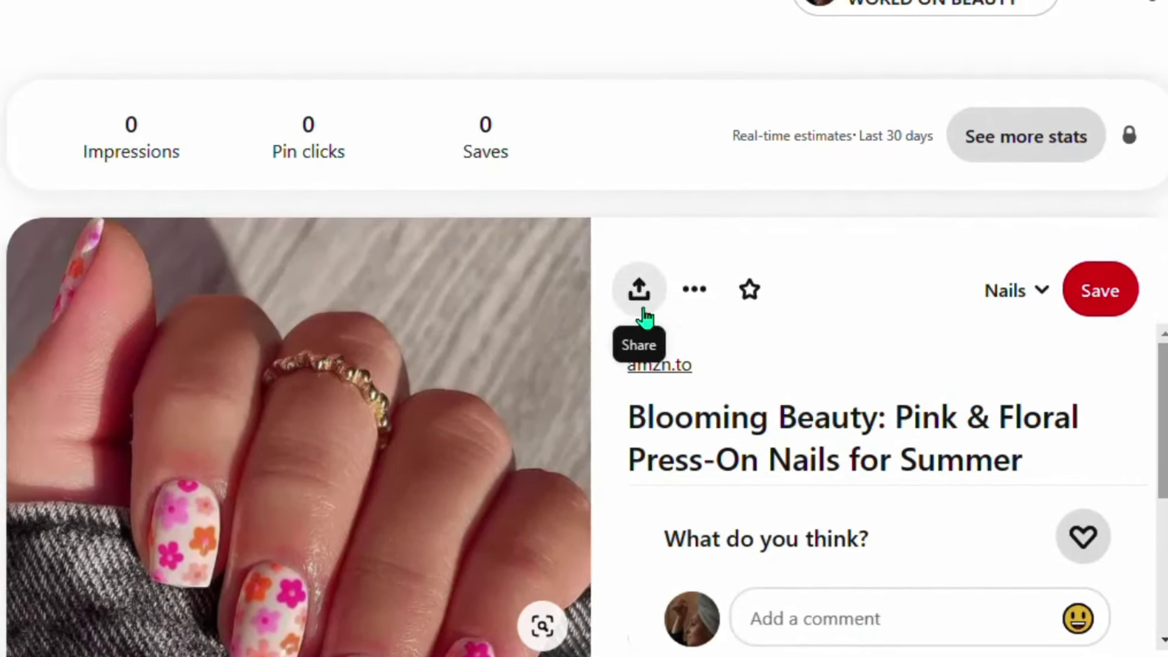
pyautogui.scroll(-5, 638, 315)
pyautogui.scroll(5, 454, 292)
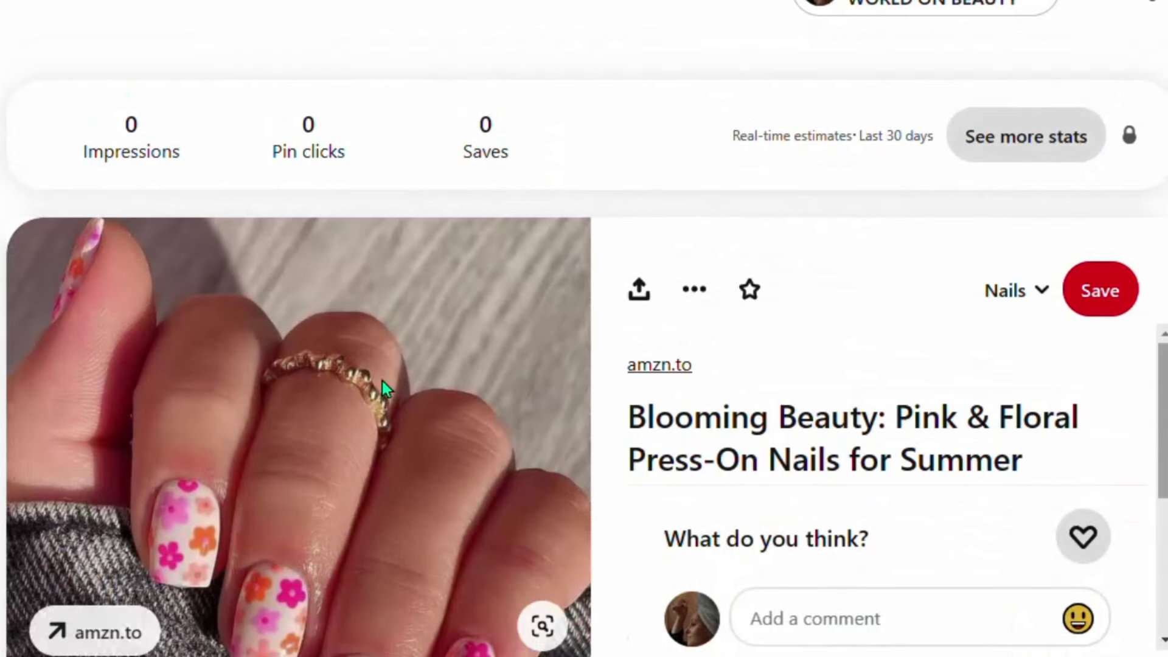
pyautogui.scroll(-5, 378, 368)
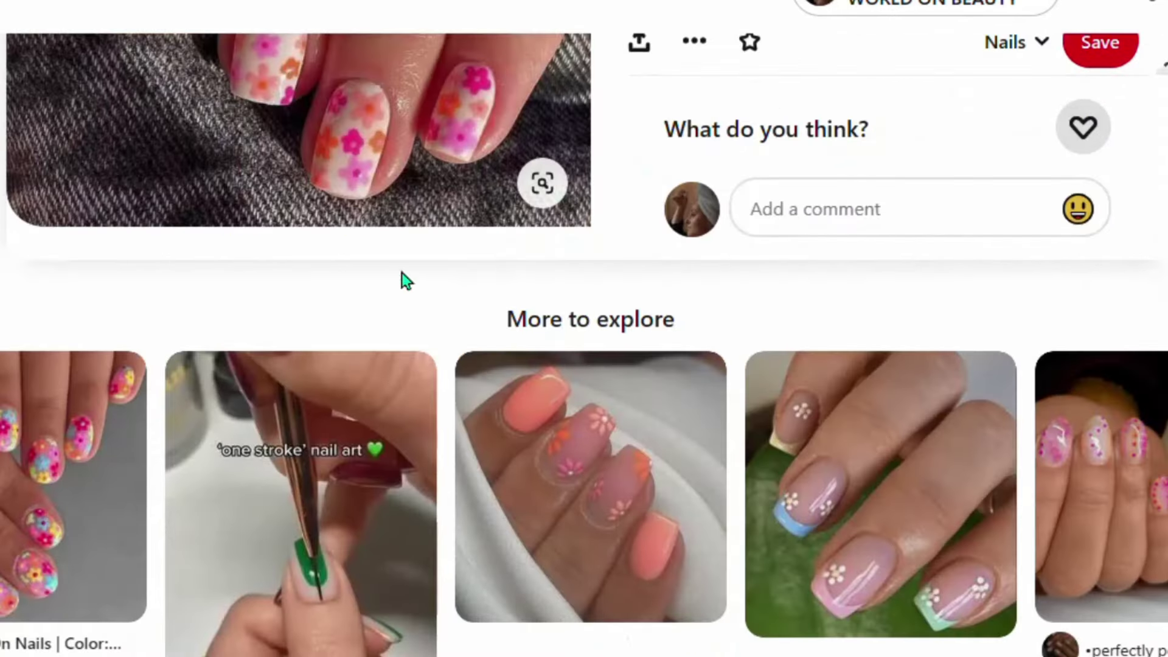
pyautogui.scroll(5, 408, 278)
pyautogui.scroll(-10, 626, 349)
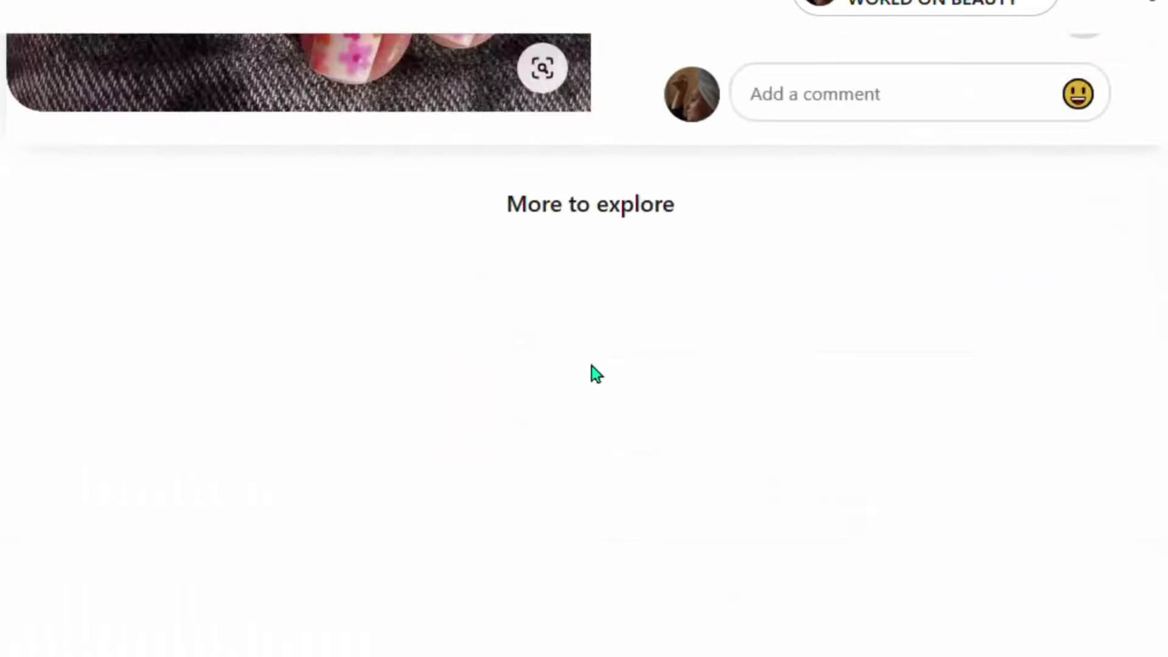
pyautogui.scroll(10, 629, 487)
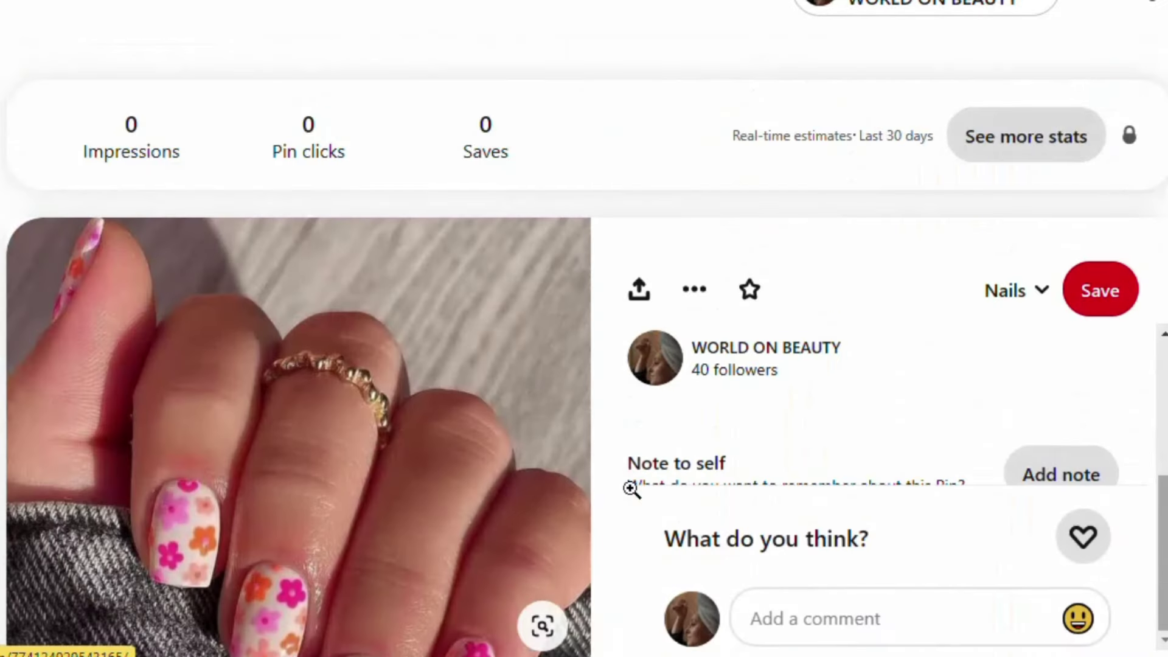
pyautogui.moveTo(505, 487)
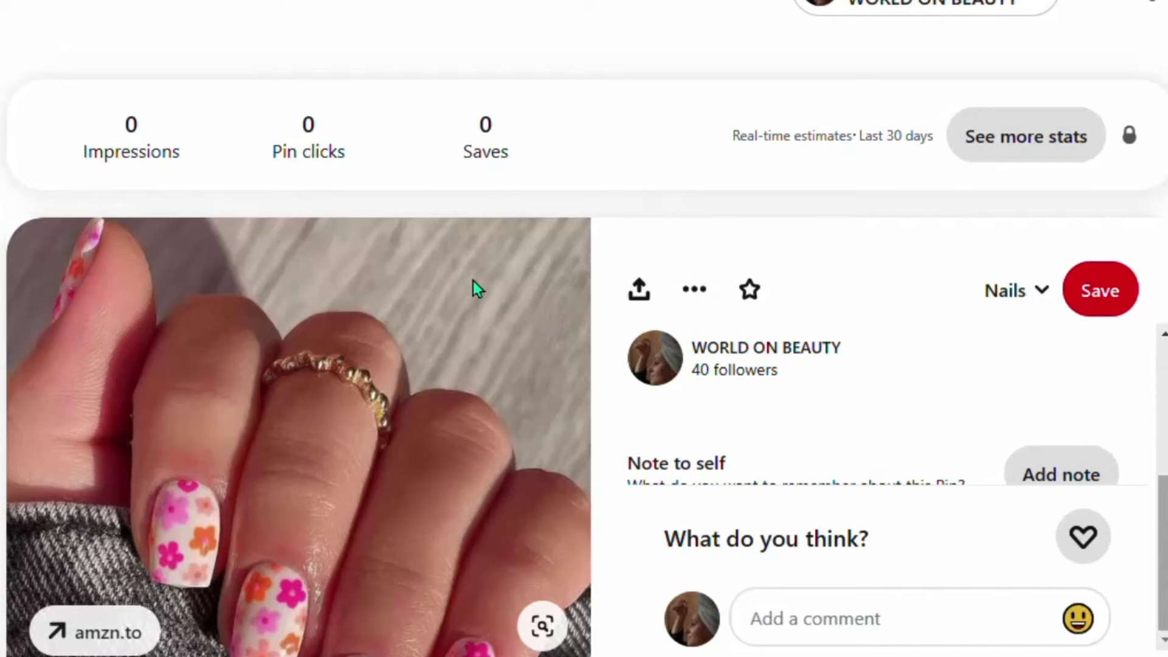
pyautogui.scroll(-6, 462, 298)
pyautogui.scroll(6, 436, 327)
pyautogui.scroll(-5, 371, 430)
pyautogui.scroll(5, 370, 429)
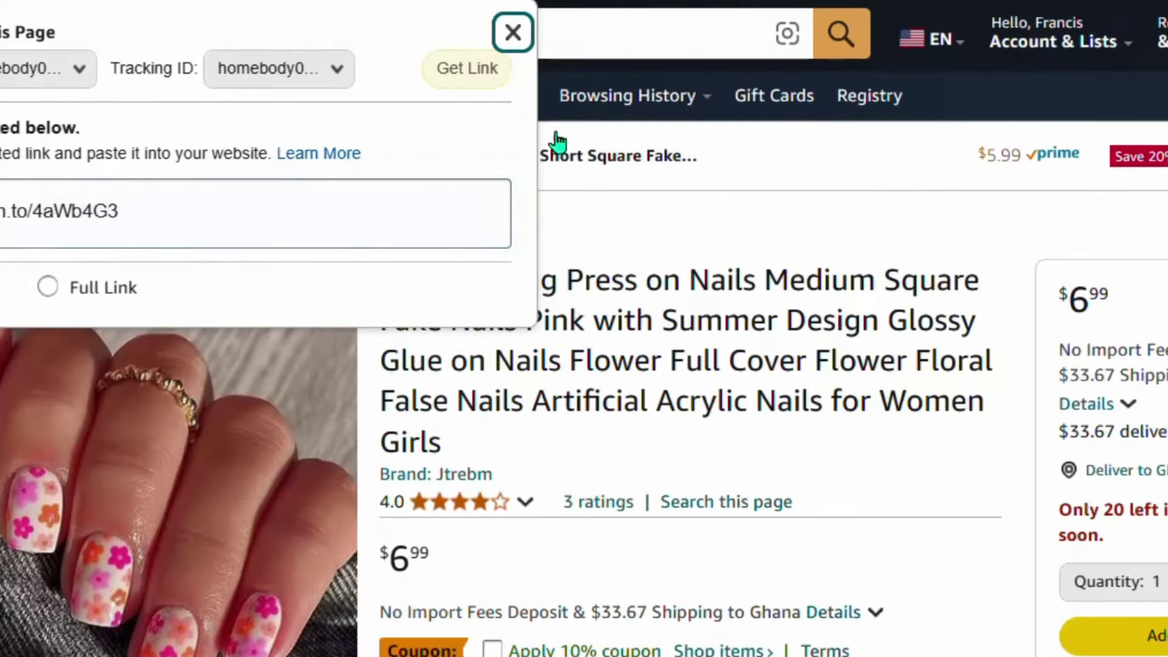
# - Close the SiteStripe Get Link popup and scroll through the nails product page
pyautogui.click(577, 237)
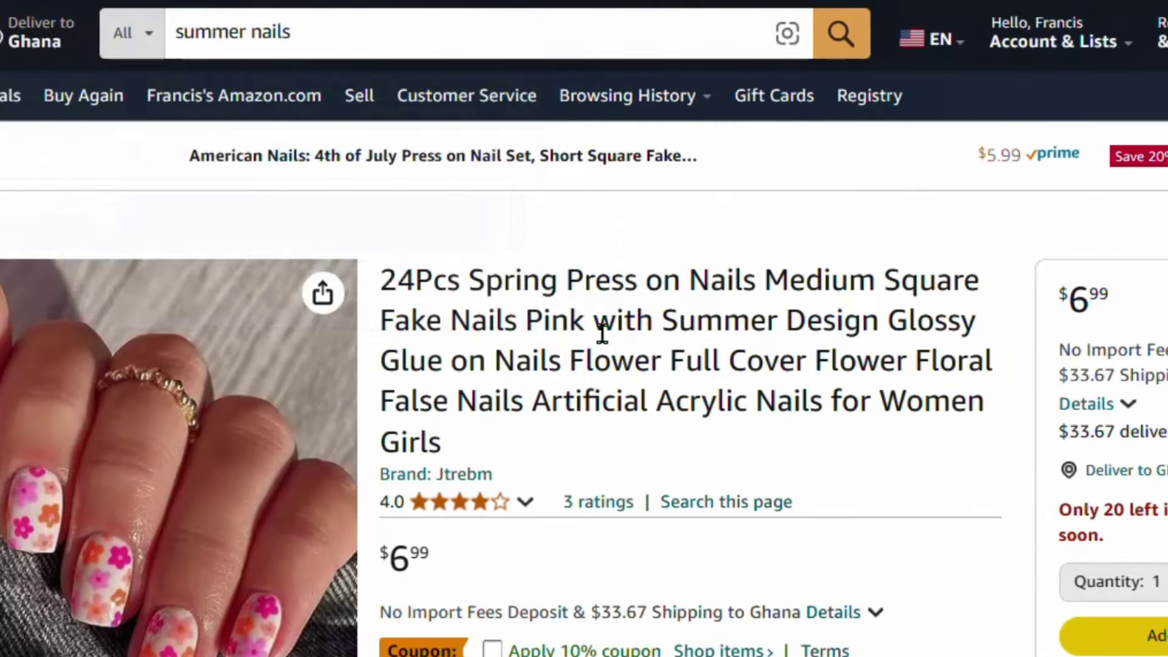
pyautogui.scroll(-15, 577, 362)
pyautogui.scroll(-8, 307, 479)
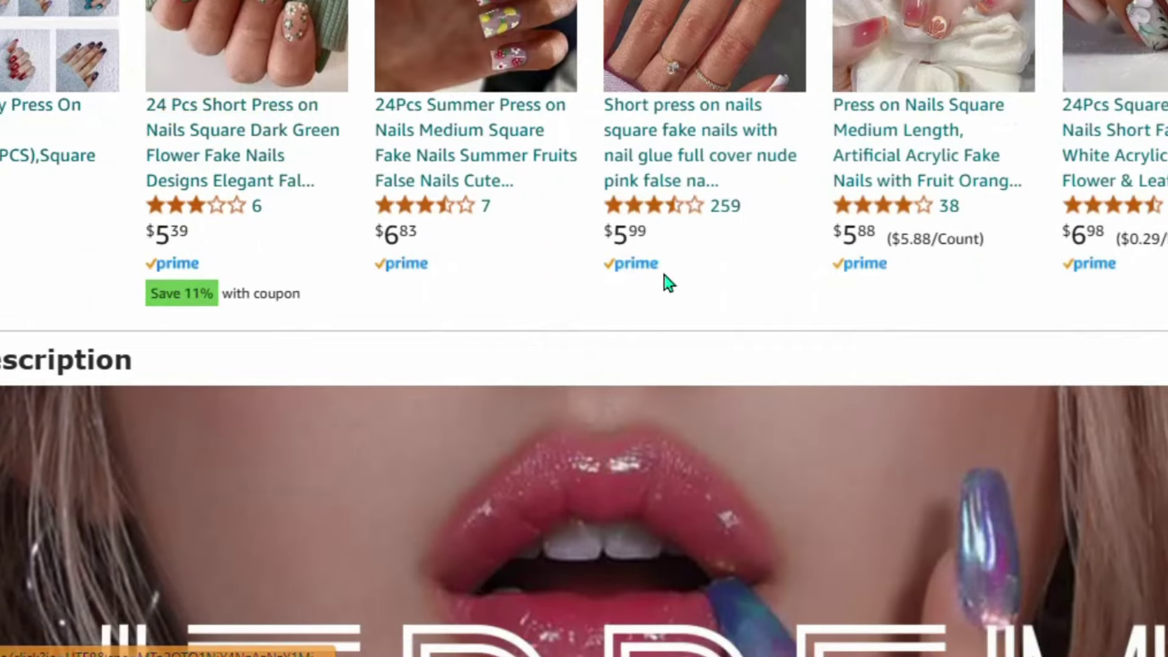
pyautogui.scroll(6, 340, 424)
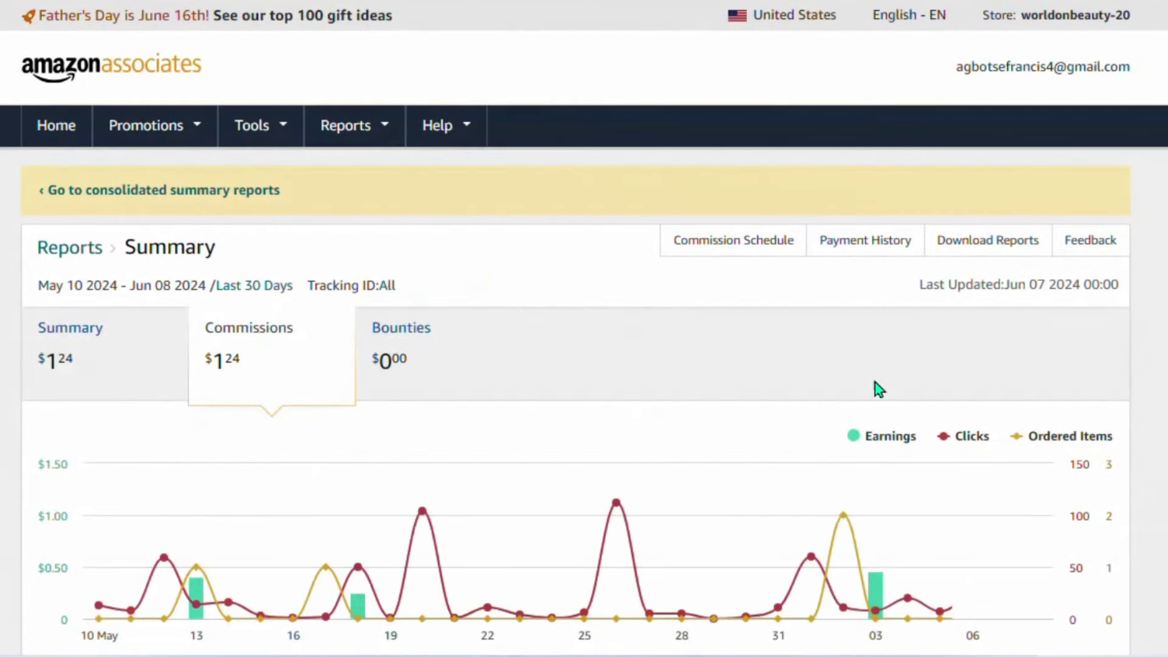
# - Review the summary chart and scroll to the Ordered Items table listing four products
pyautogui.moveTo(715, 602)
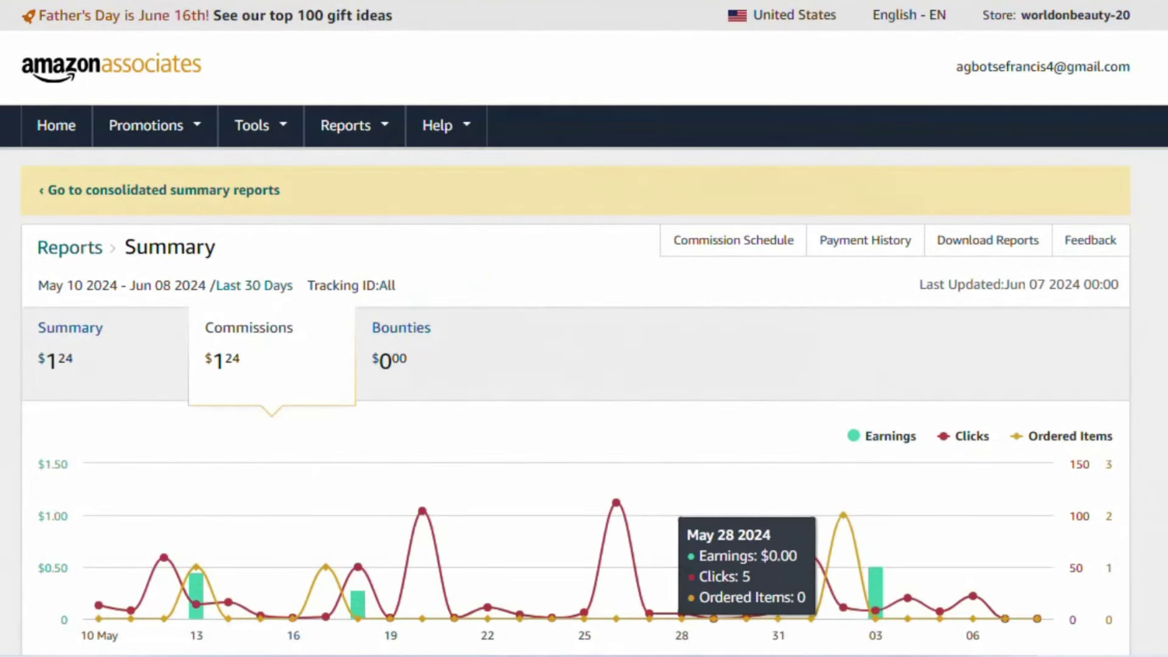
pyautogui.scroll(-2, 715, 602)
pyautogui.scroll(-1, 584, 328)
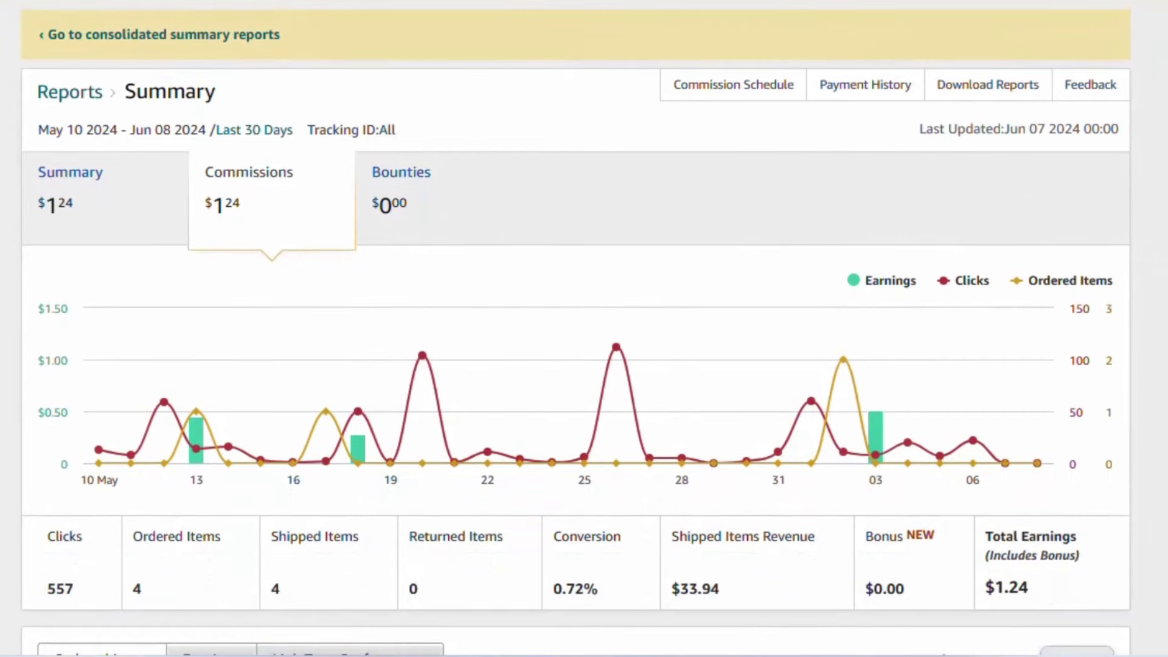
pyautogui.scroll(-1, 584, 328)
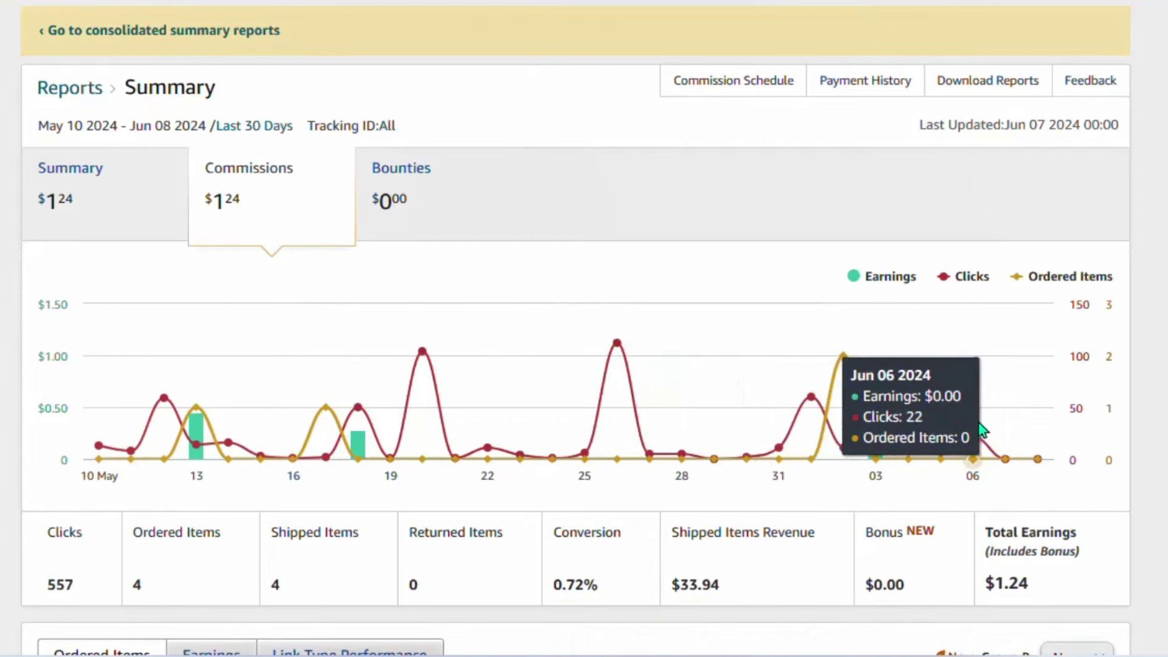
pyautogui.scroll(-8, 981, 426)
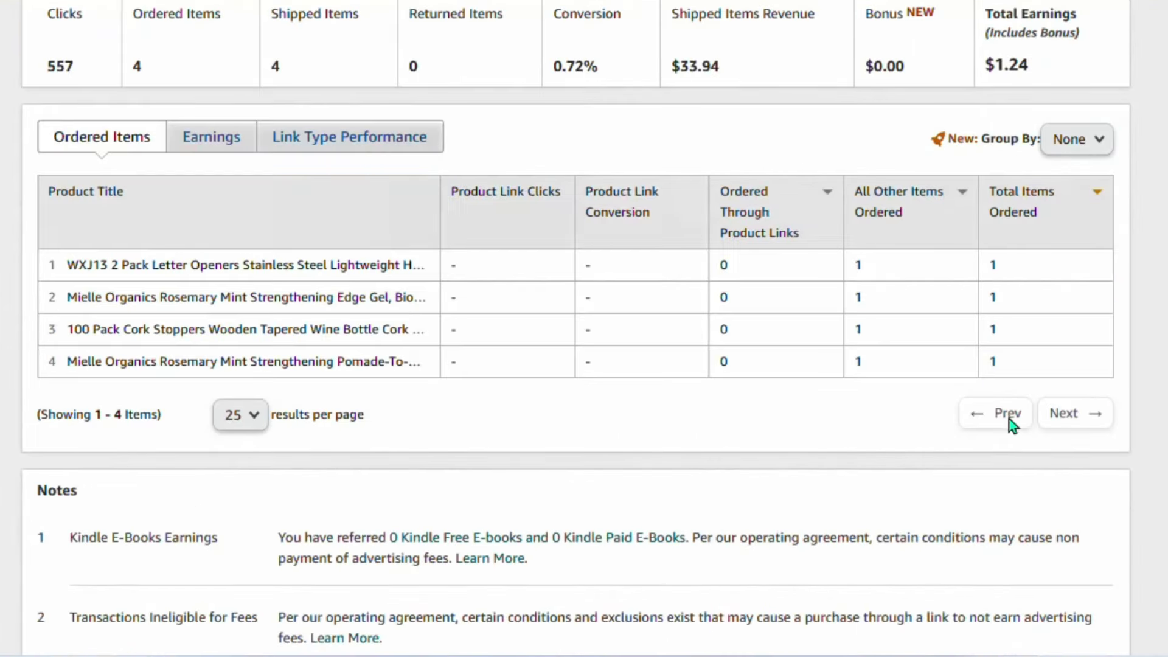